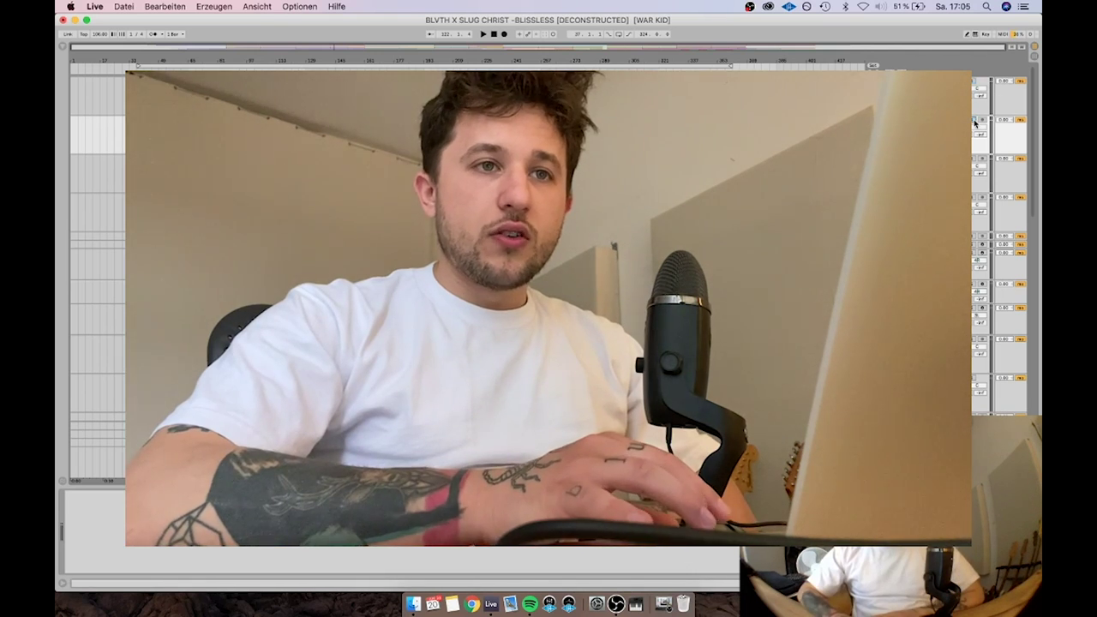
Play the song and look over the arrangement from the sample tracks down to the vocal tracks.
left_click(133, 93)
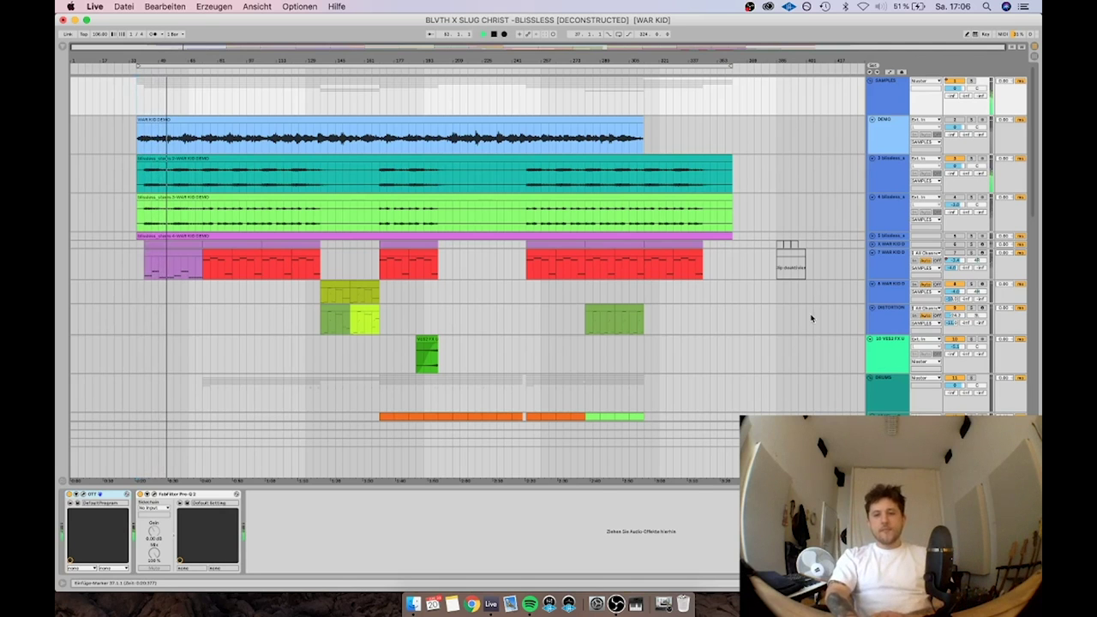
scroll(811, 318, "down", 10)
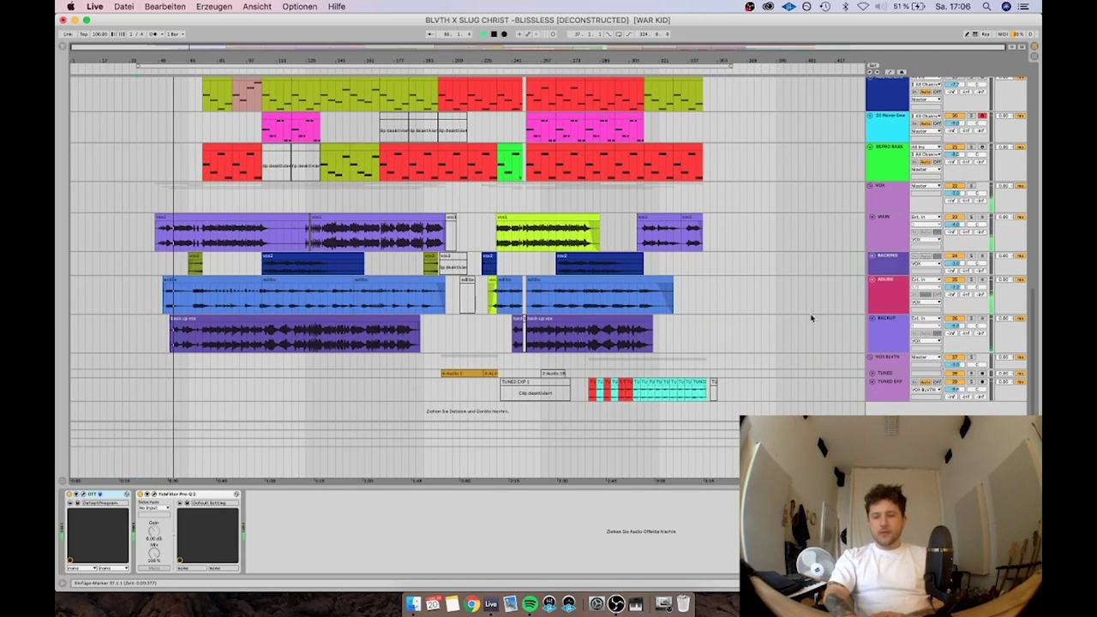
left_click(780, 388)
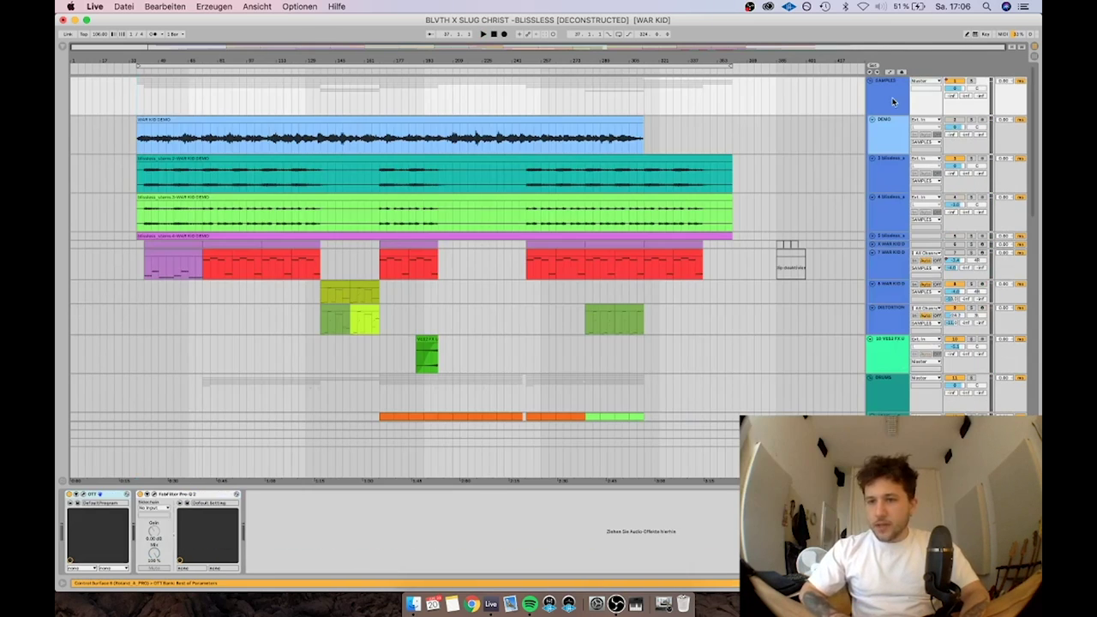
Go through the tracks of the SAMPLES group, unfolding the fifth and sixth tracks to show their clips.
left_click(900, 126)
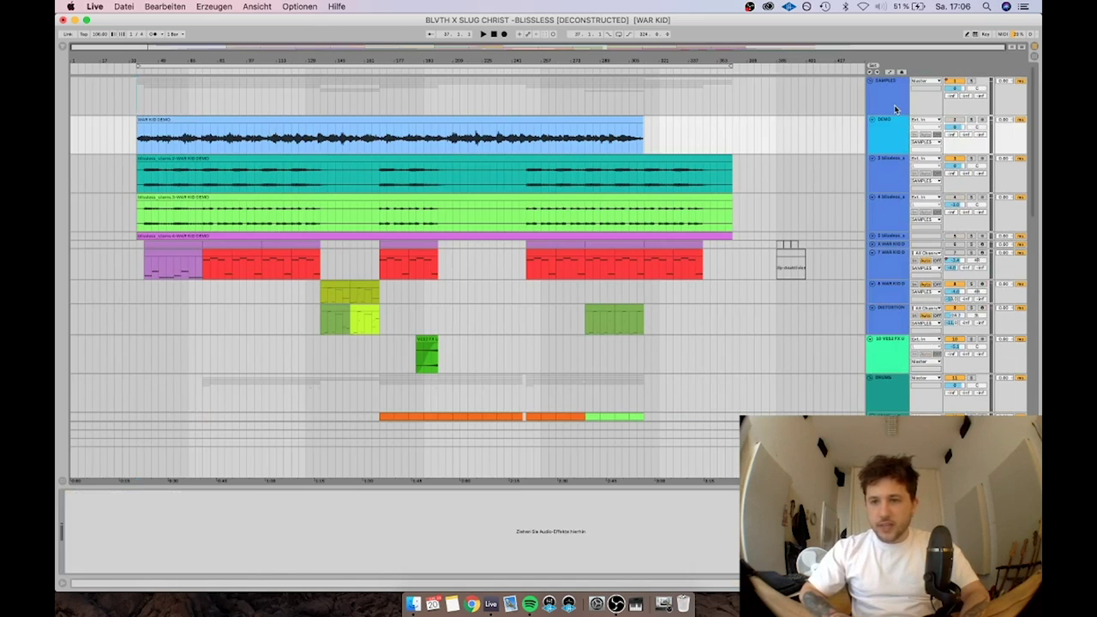
left_click(900, 178)
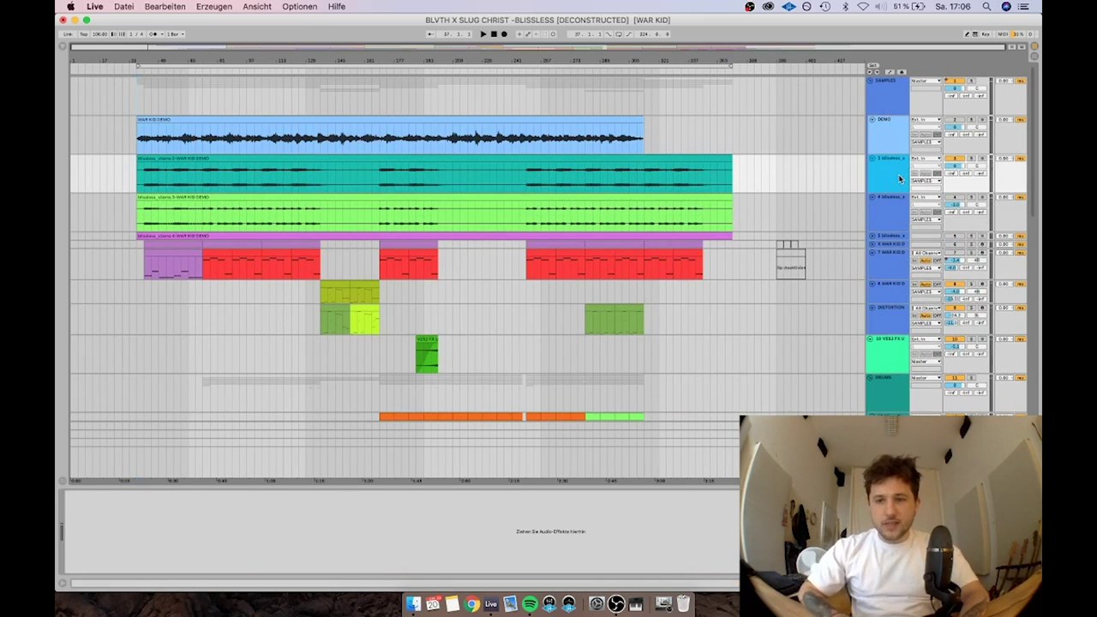
left_click(898, 206)
left_click(896, 186)
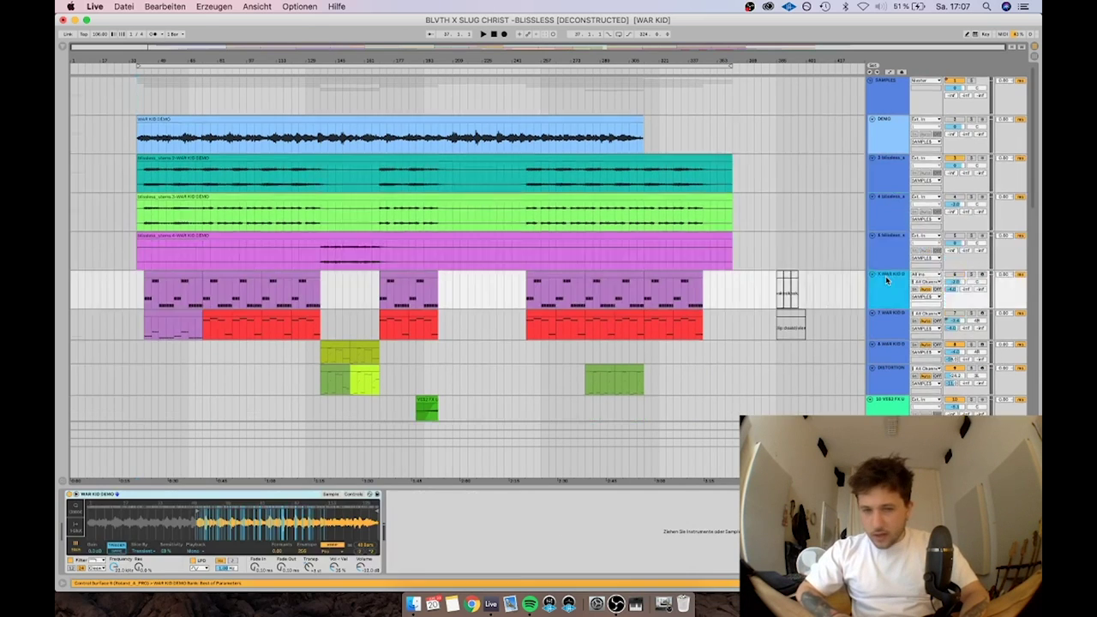
scroll(909, 182, "down", 5)
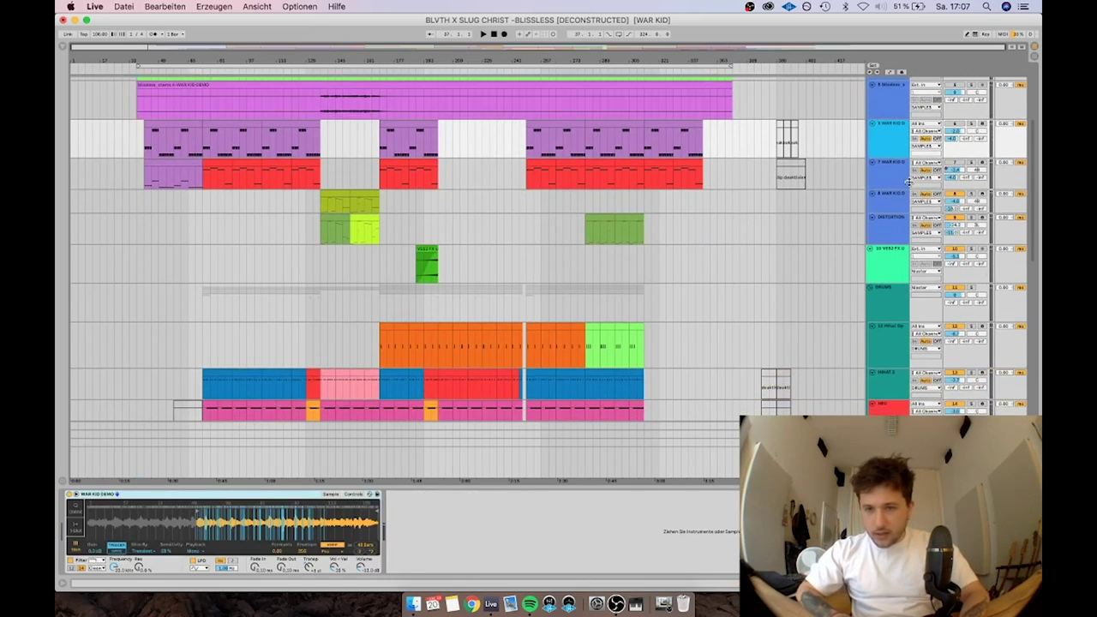
scroll(900, 141, "up", 1)
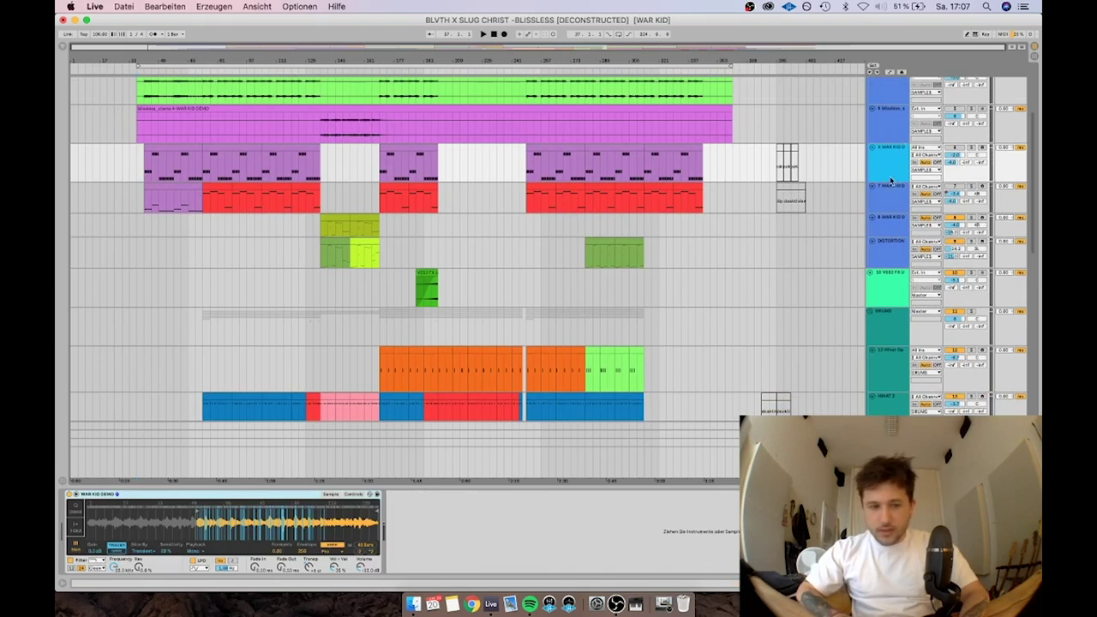
Solo the sixth track (WAR KID) and audition successive notes of its MIDI clip across bars 1 to 5.
left_click(972, 190)
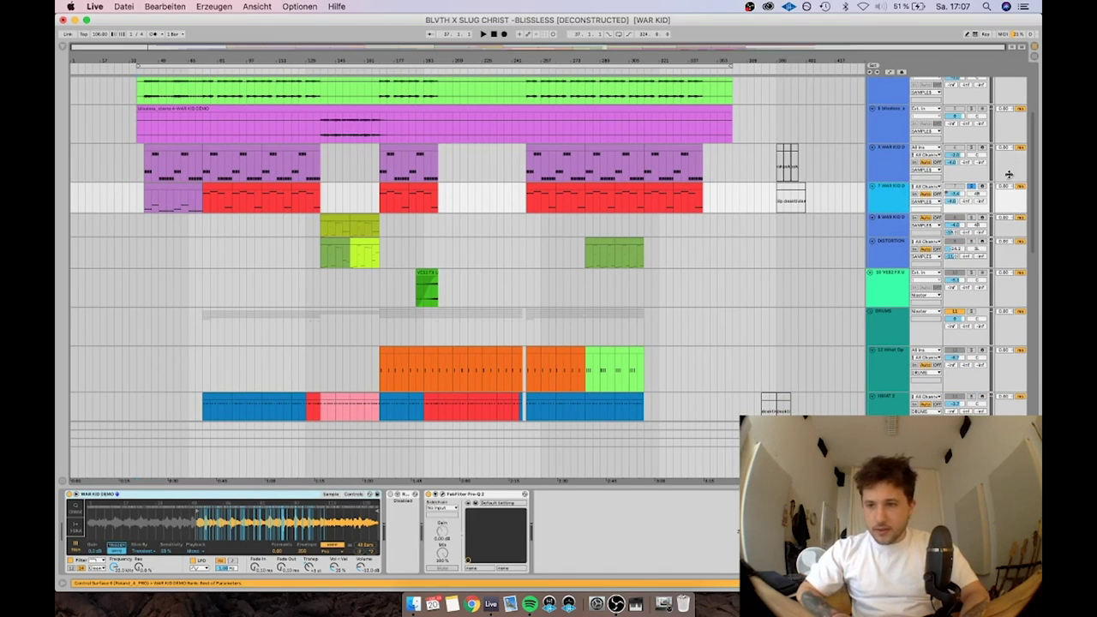
left_click(974, 147)
left_click_drag(210, 341, 206, 311)
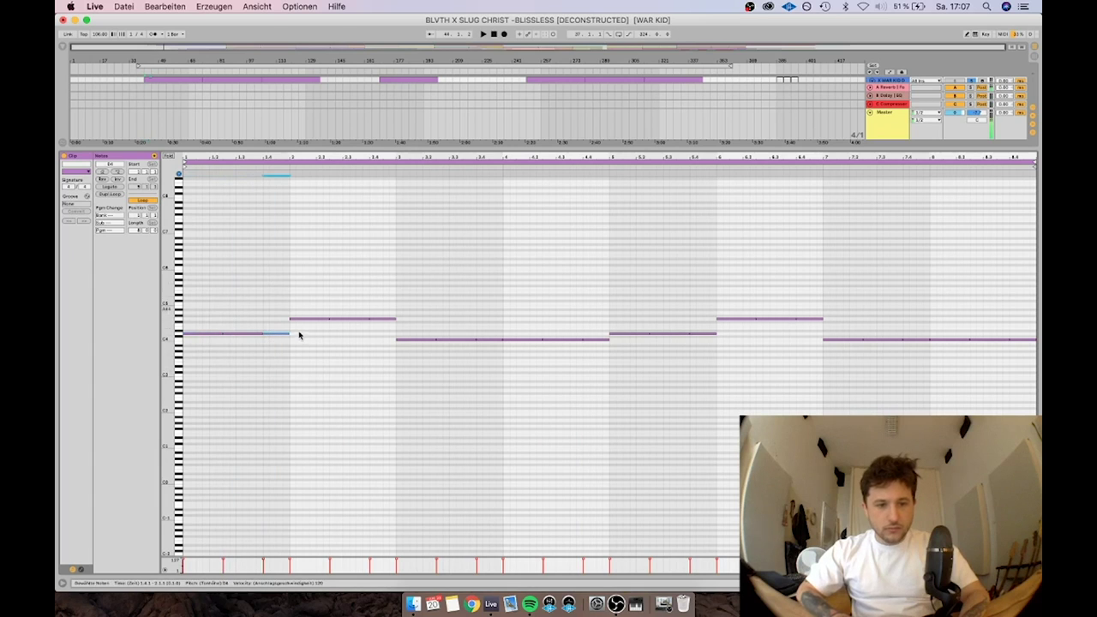
left_click_drag(300, 335, 300, 277)
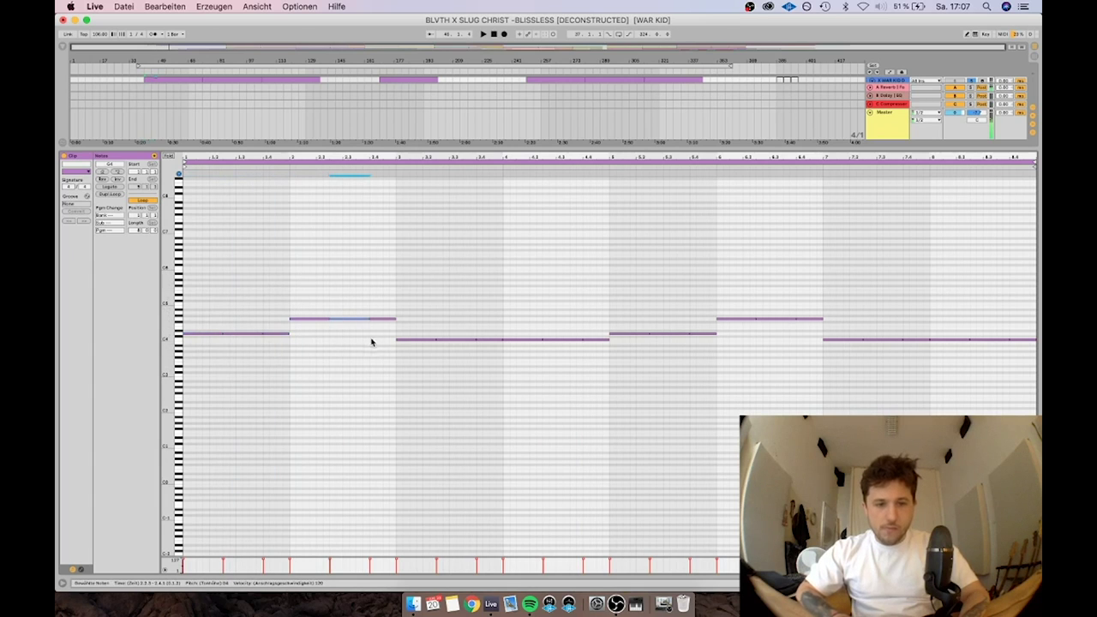
left_click_drag(408, 390, 408, 265)
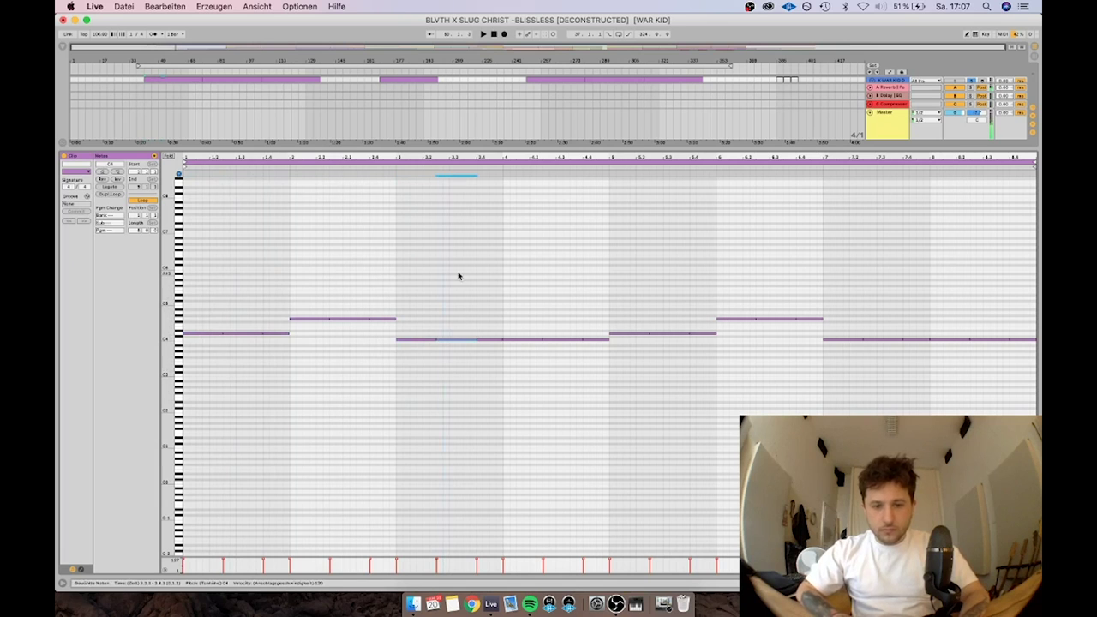
left_click_drag(493, 368, 506, 299)
left_click_drag(525, 381, 535, 301)
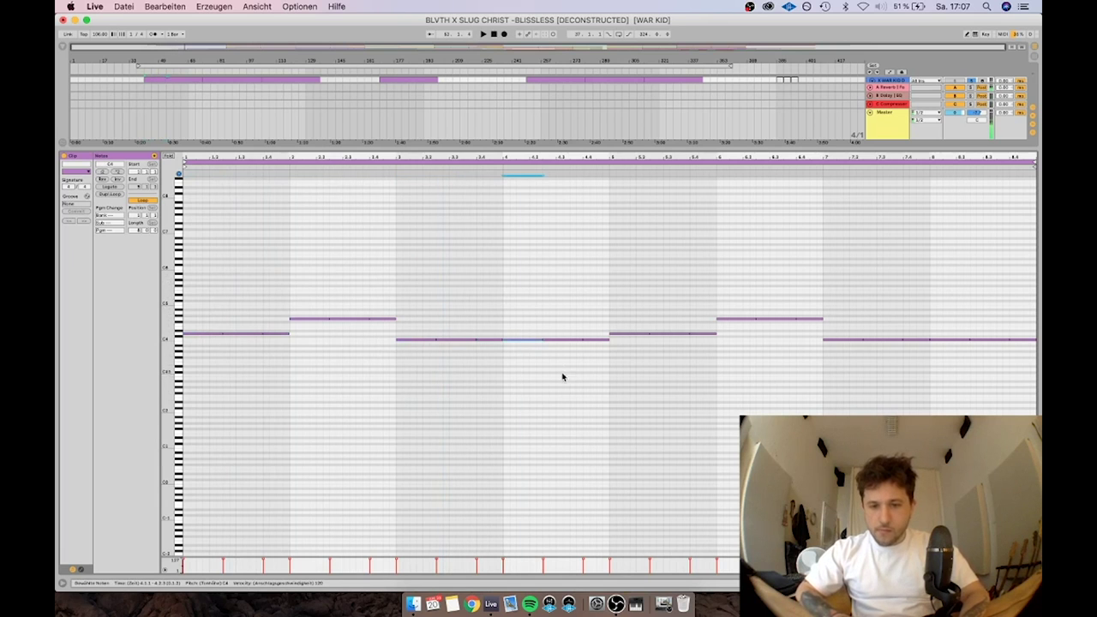
left_click_drag(616, 370, 615, 299)
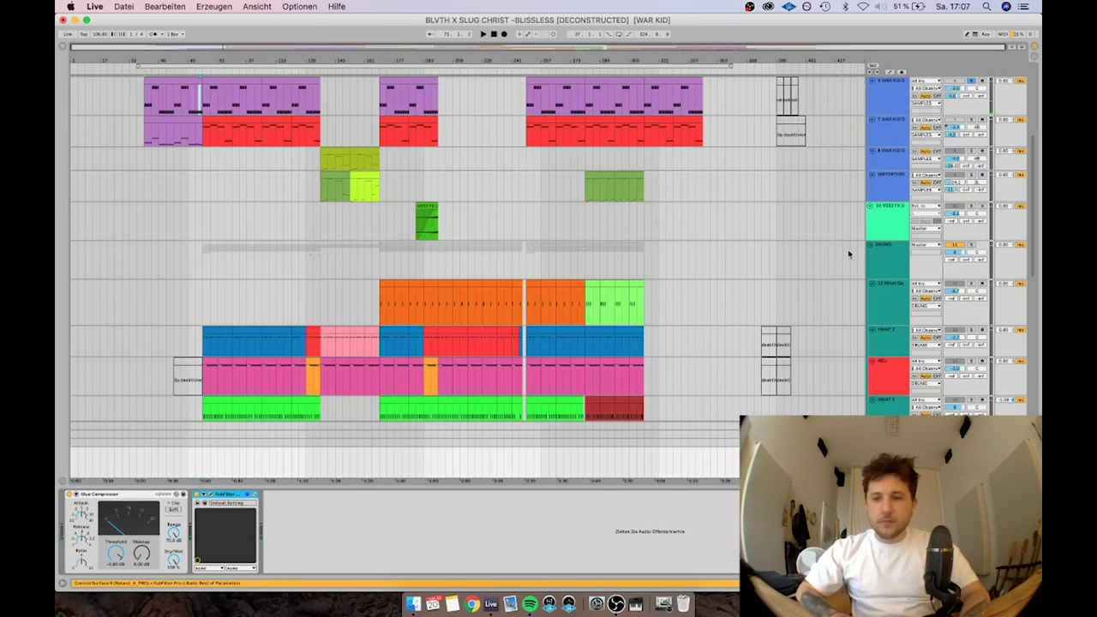
Play the sample tracks from around bar 41, stop, and return the insert marker to bar 41.
scroll(201, 289, "up", 5)
left_click(151, 176)
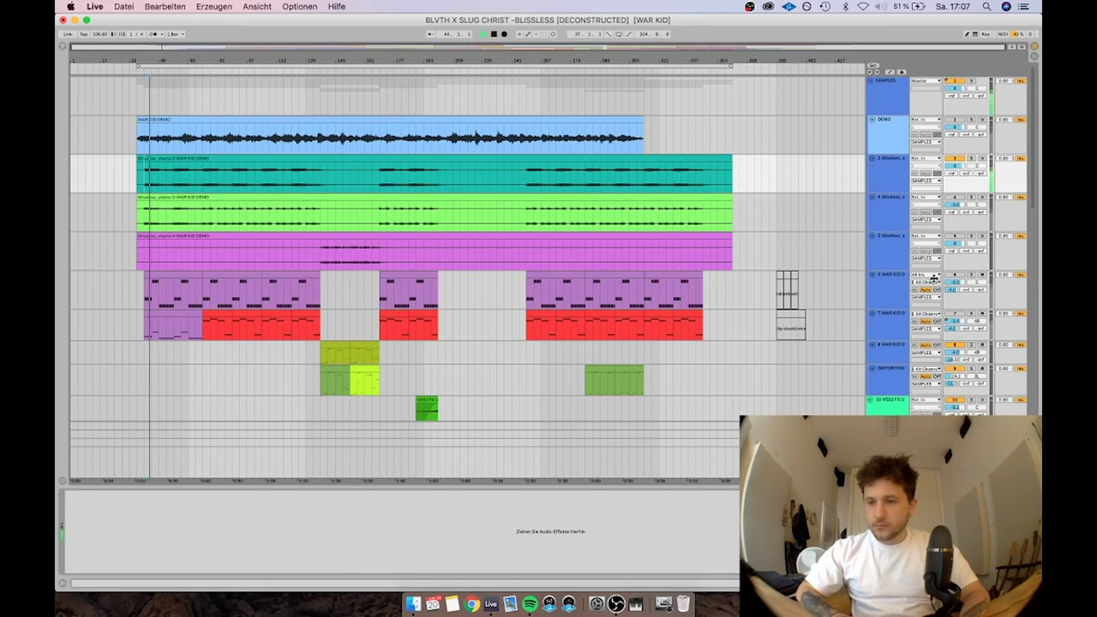
left_click(147, 175)
key("space")
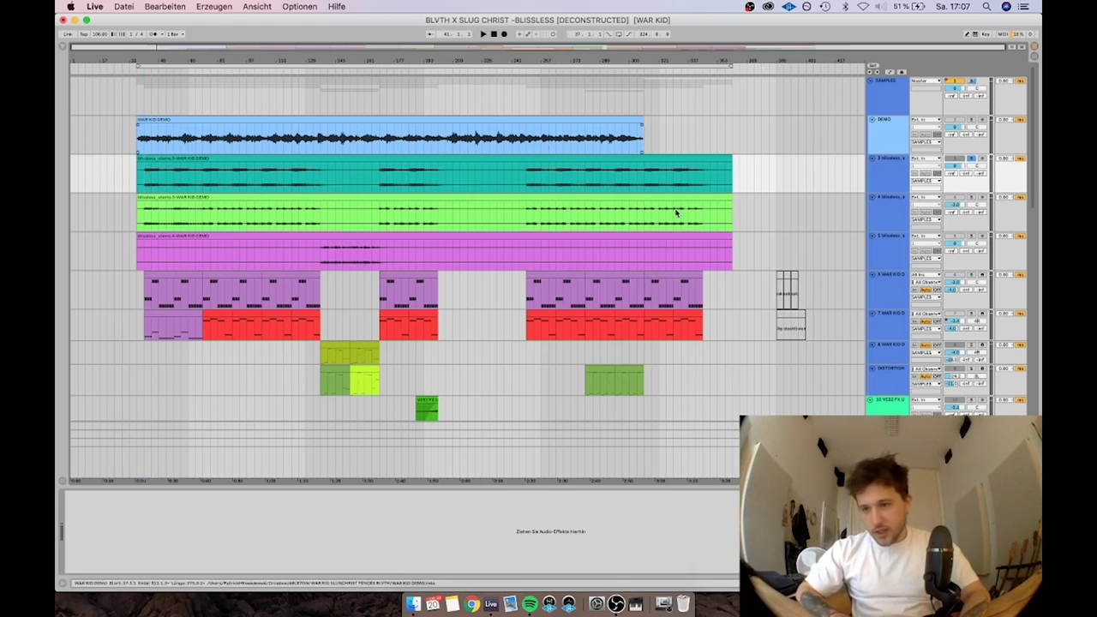
Play the soloed third track from bar 41 and bring up the sampler device of the sixth track.
left_click(879, 184)
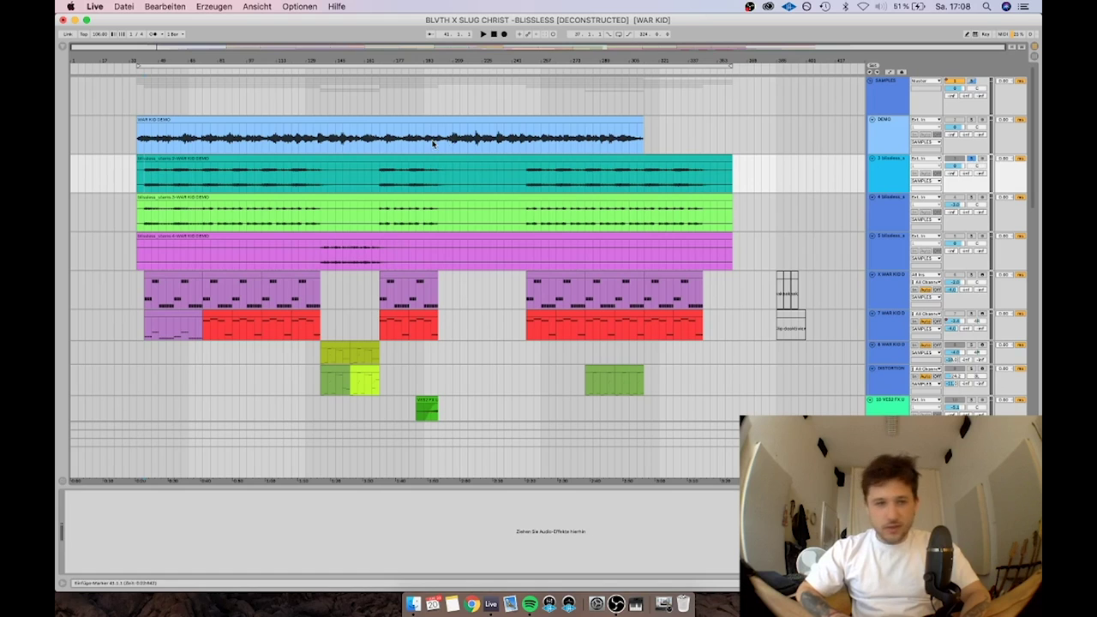
key("space")
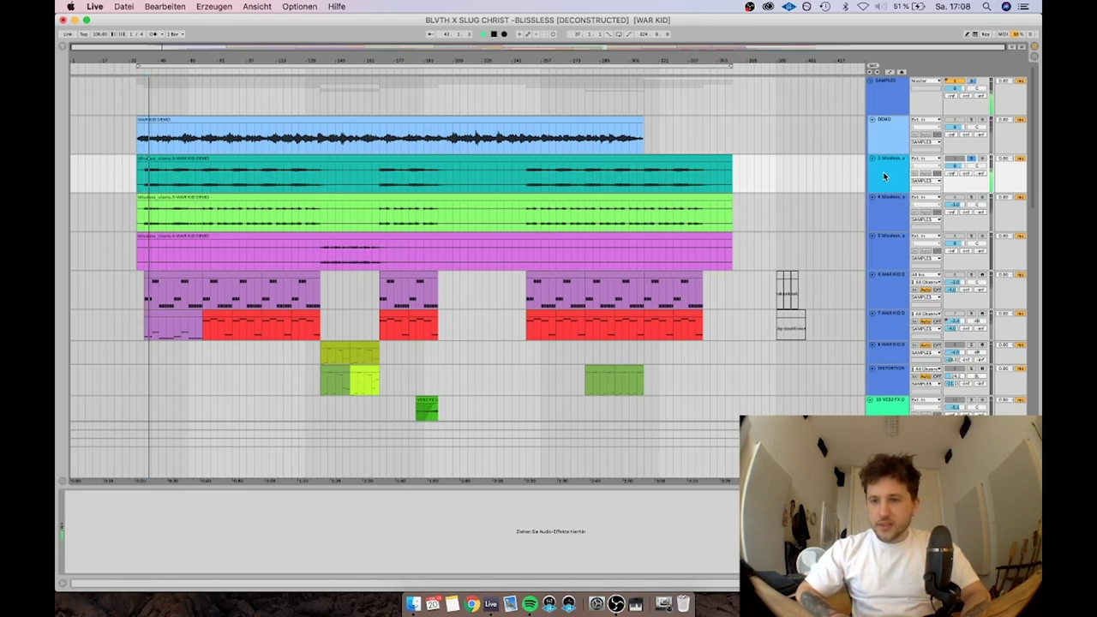
left_click(894, 221)
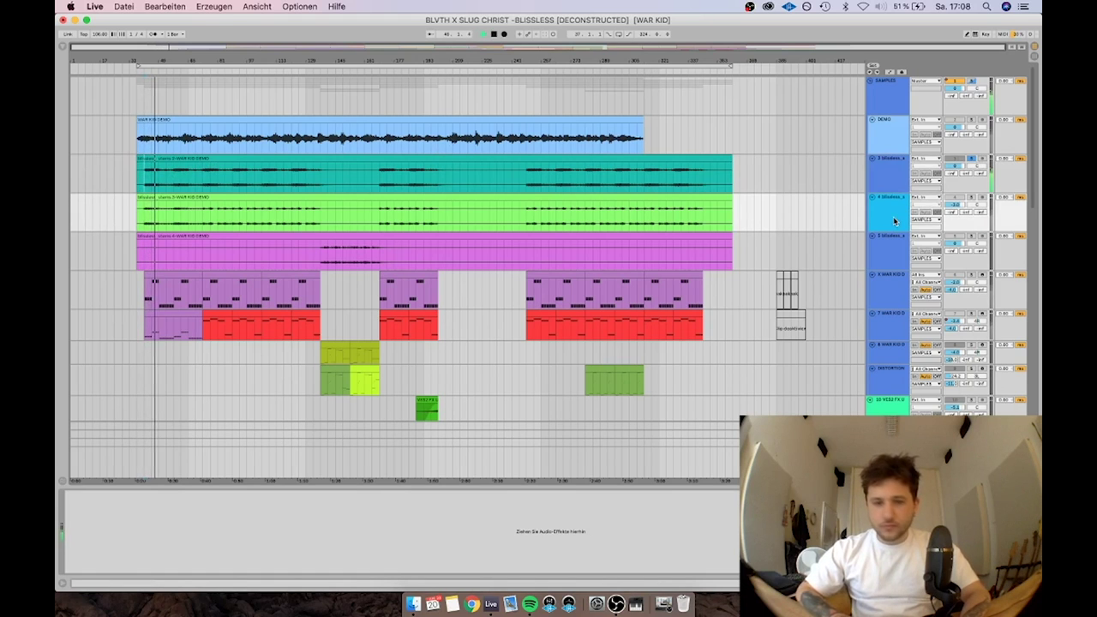
left_click(887, 288)
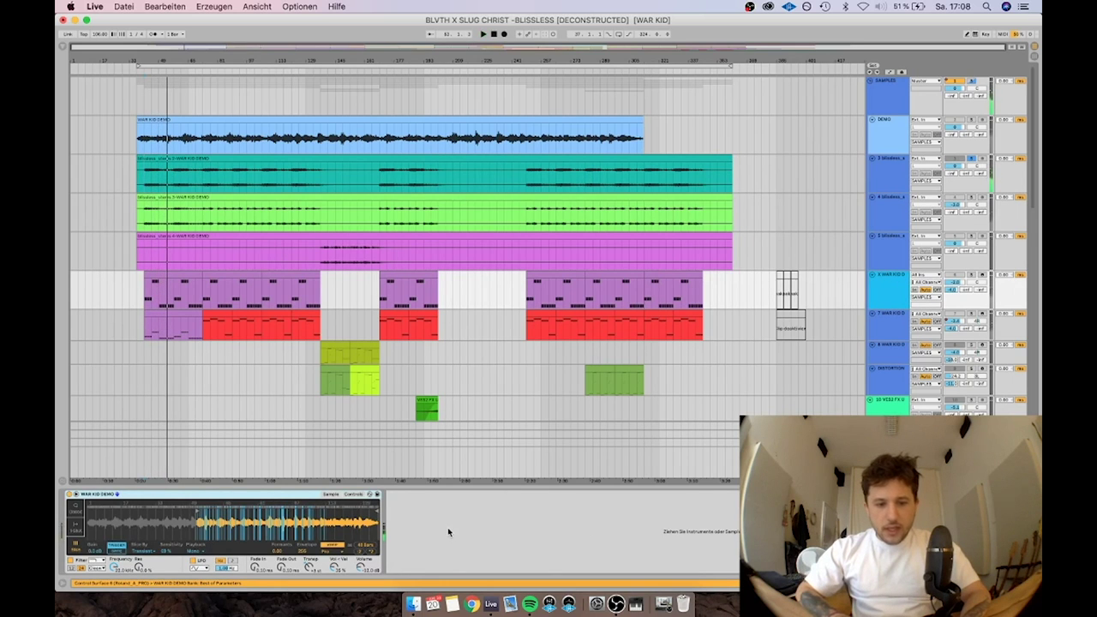
Solo the sixth track (WAR KID) in place of the Blissless stem and listen to it from bar 41.
left_click(975, 197)
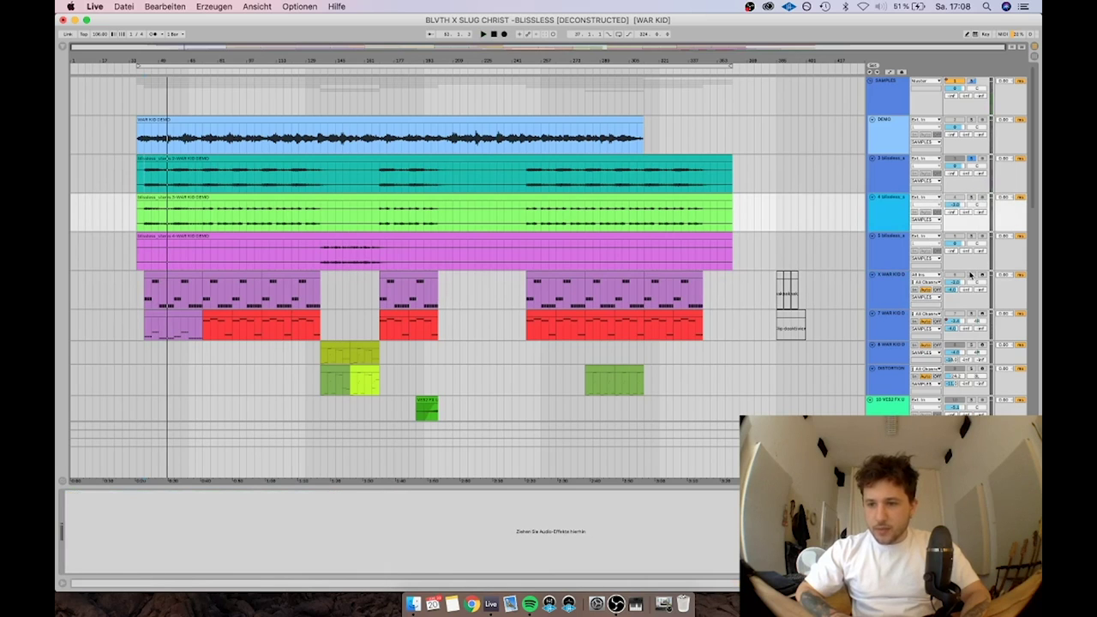
left_click(971, 274)
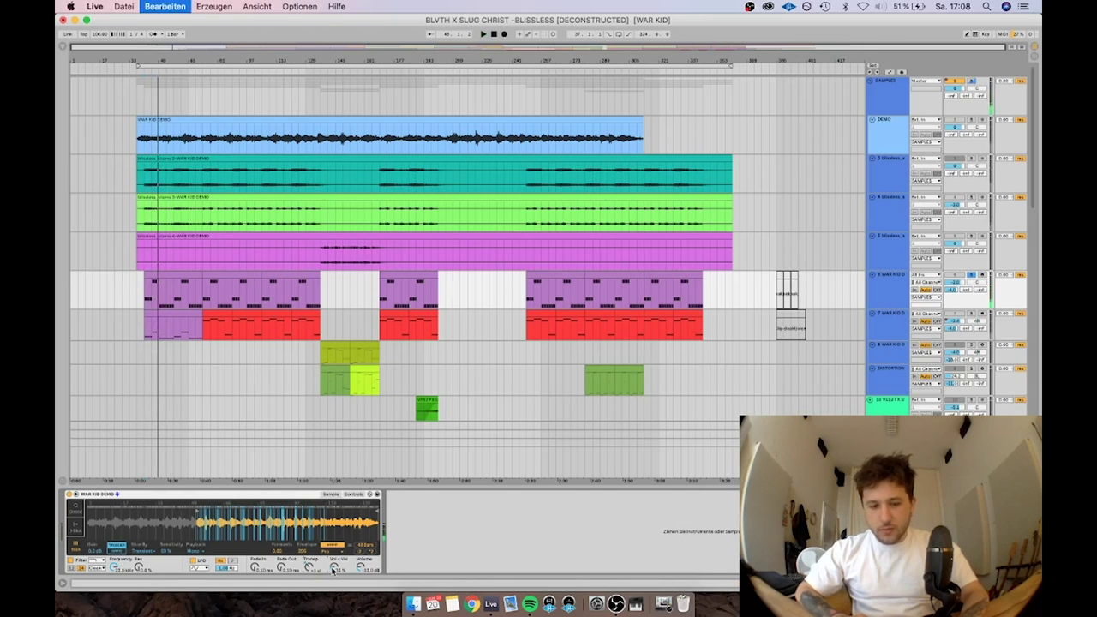
key("space")
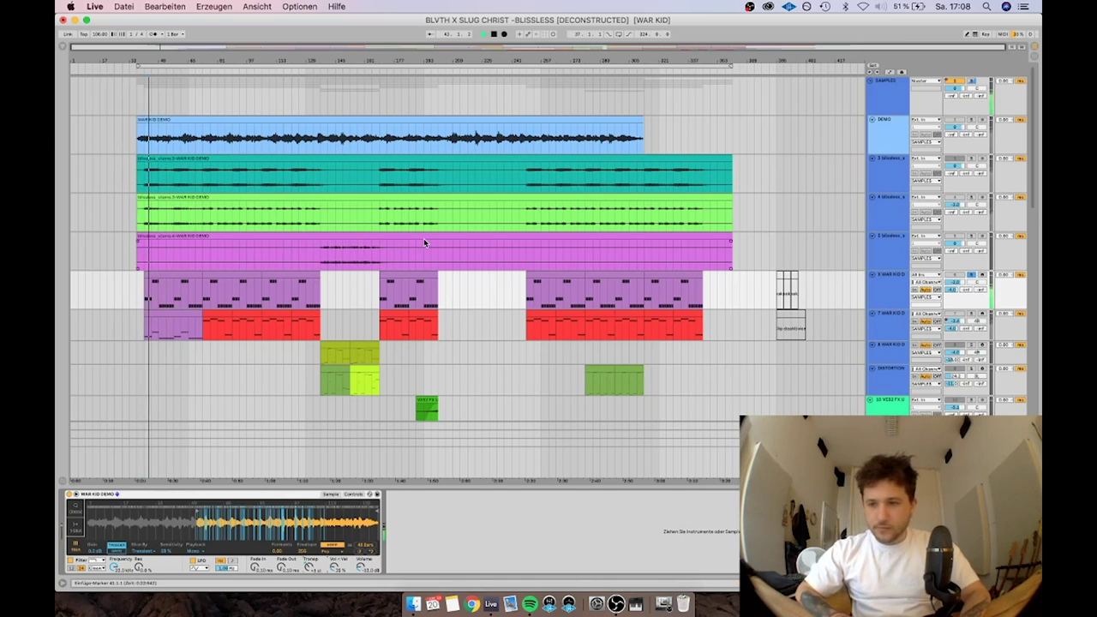
key("space")
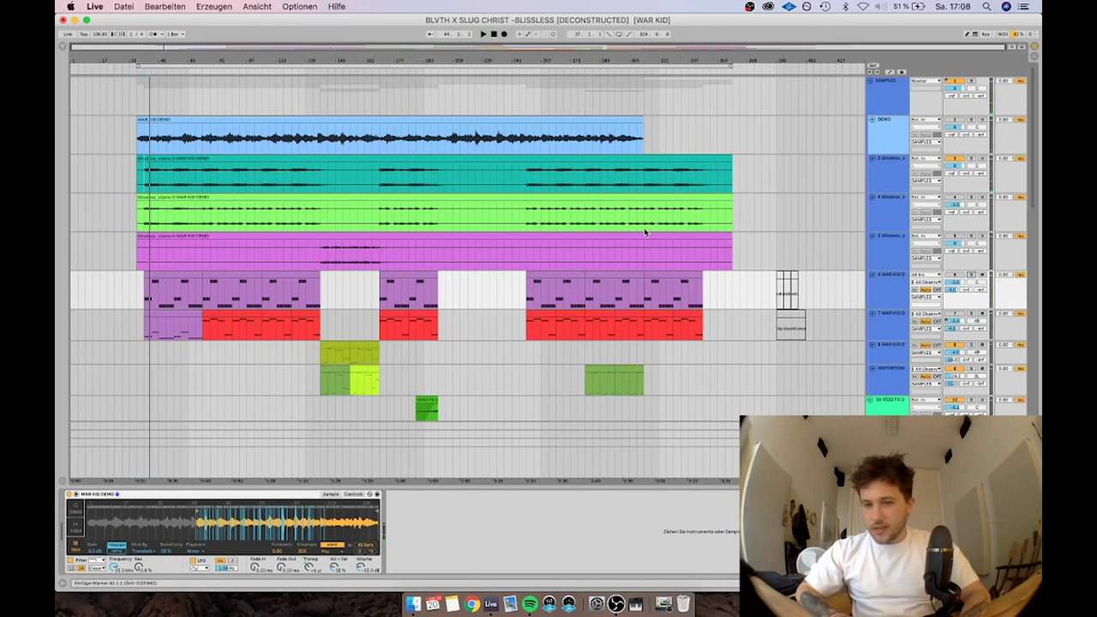
Play the samples without any solo from bar 41 and bring up the devices of the seventh and sixth tracks.
left_click(138, 219)
left_click(873, 317)
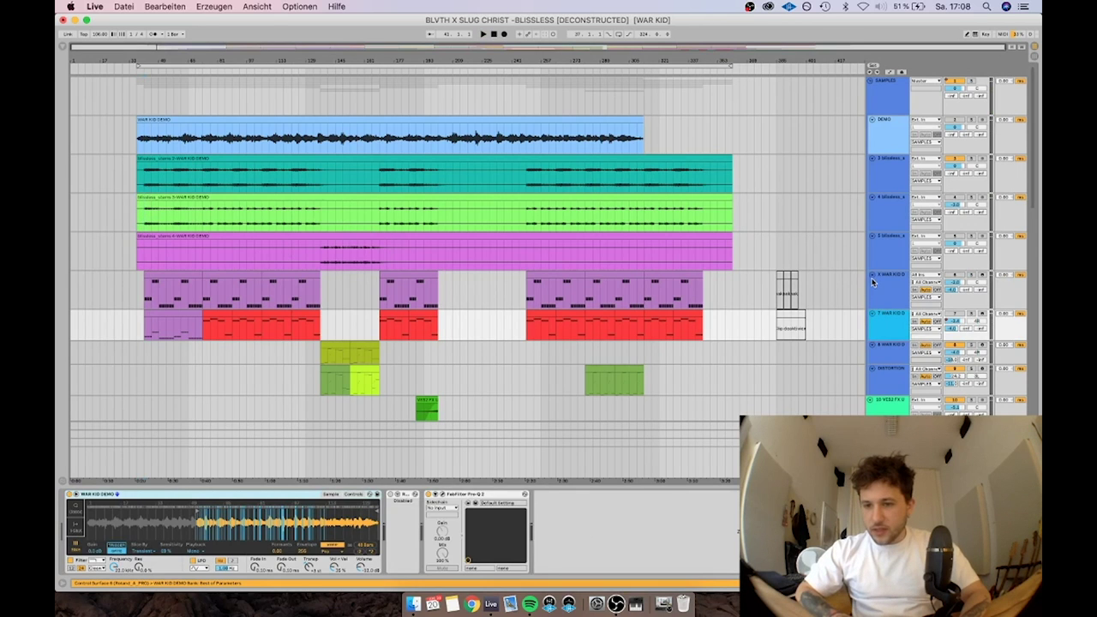
left_click(874, 279)
key("space")
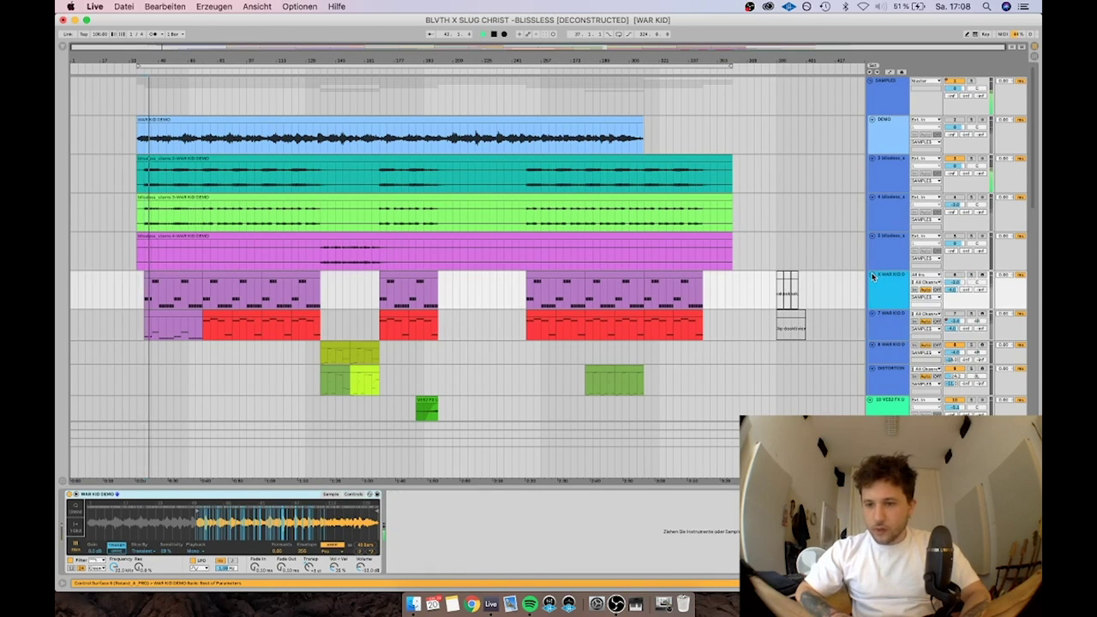
Fold the sixth track (WAR KID) and the fifth track (Blissless stem) in the arrangement.
left_click(872, 276)
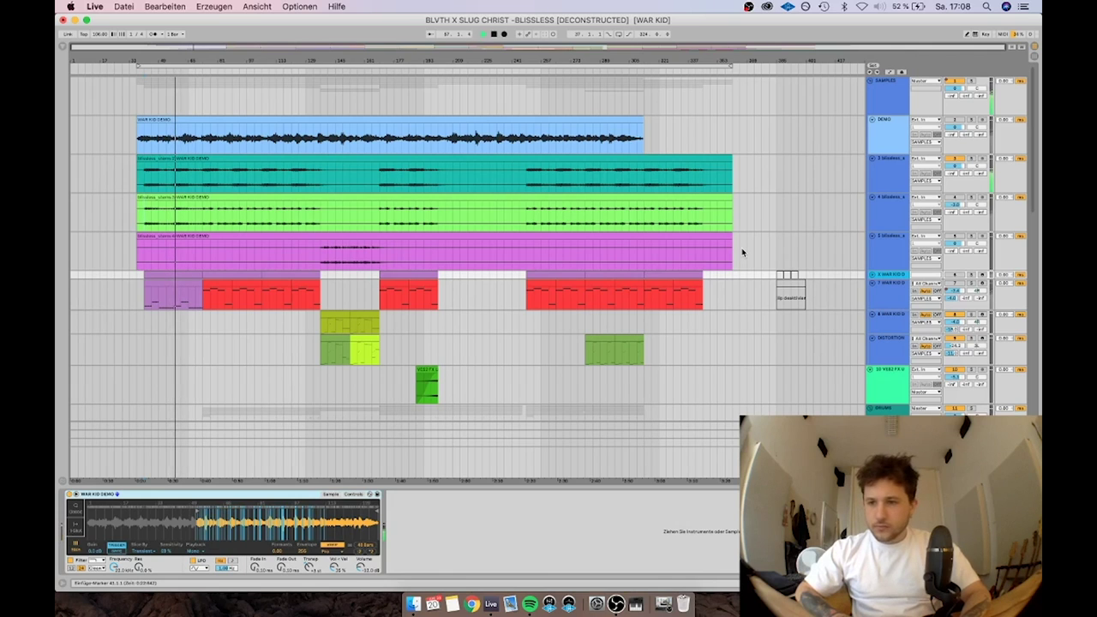
left_click(889, 246)
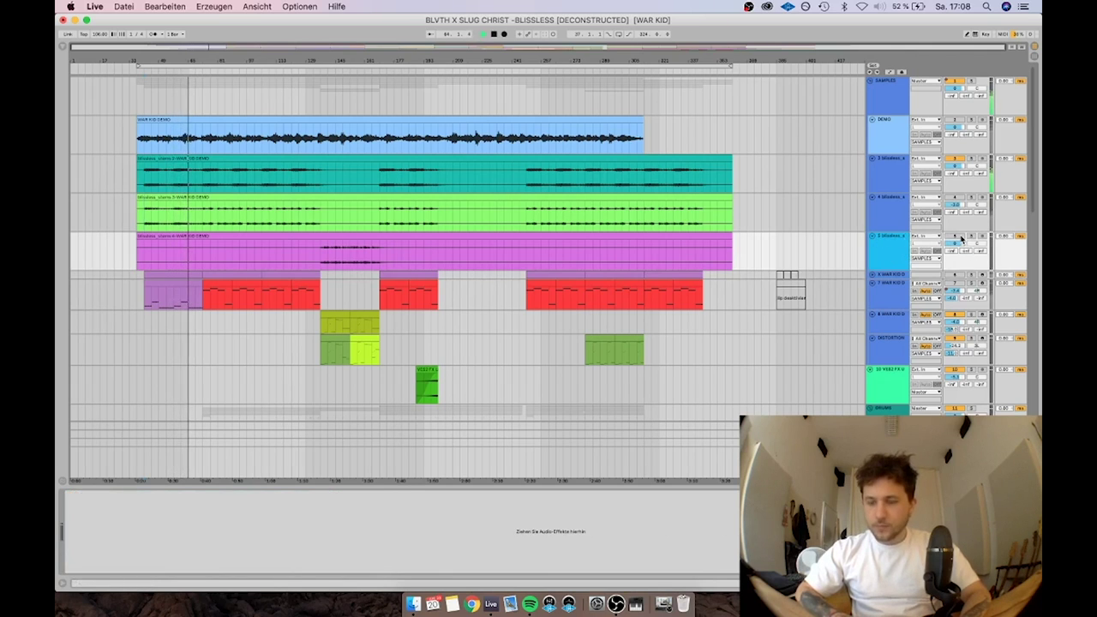
left_click(872, 239)
Look over the drum, bass and vocal tracks, mute the VOX group and play from bar 73.
scroll(883, 240, "down", 2)
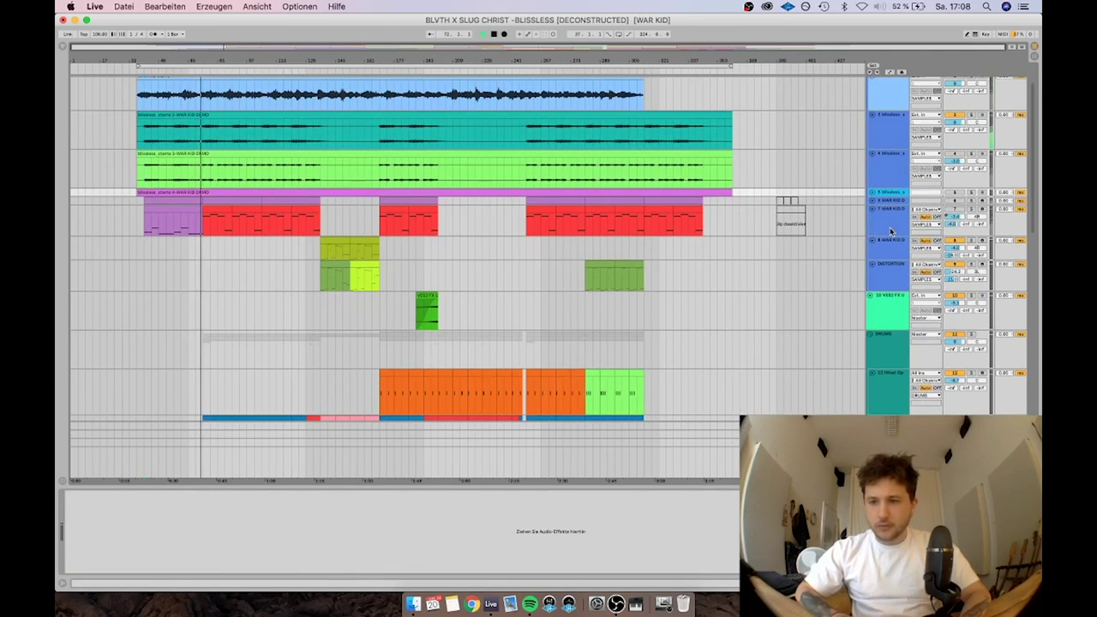
scroll(890, 231, "down", 5)
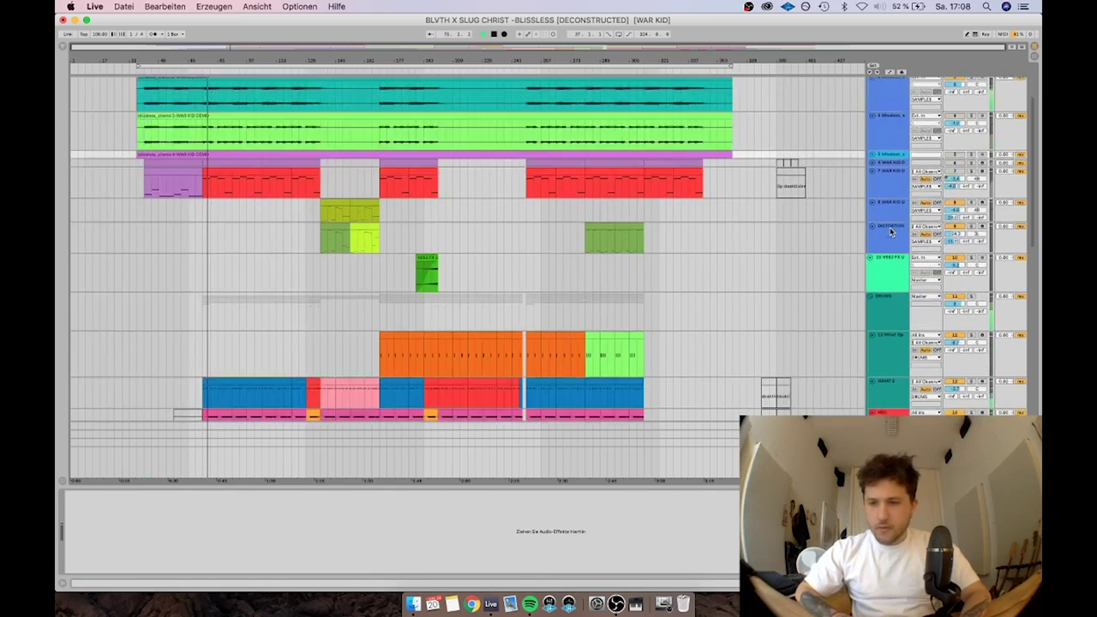
scroll(891, 232, "up", 6)
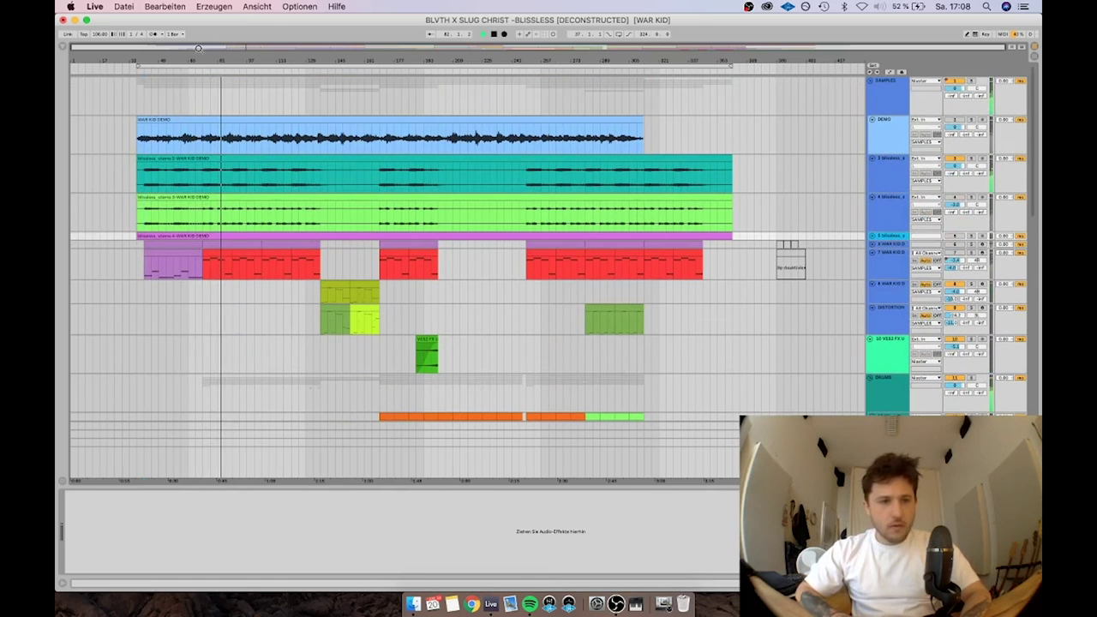
scroll(515, 257, "down", 10)
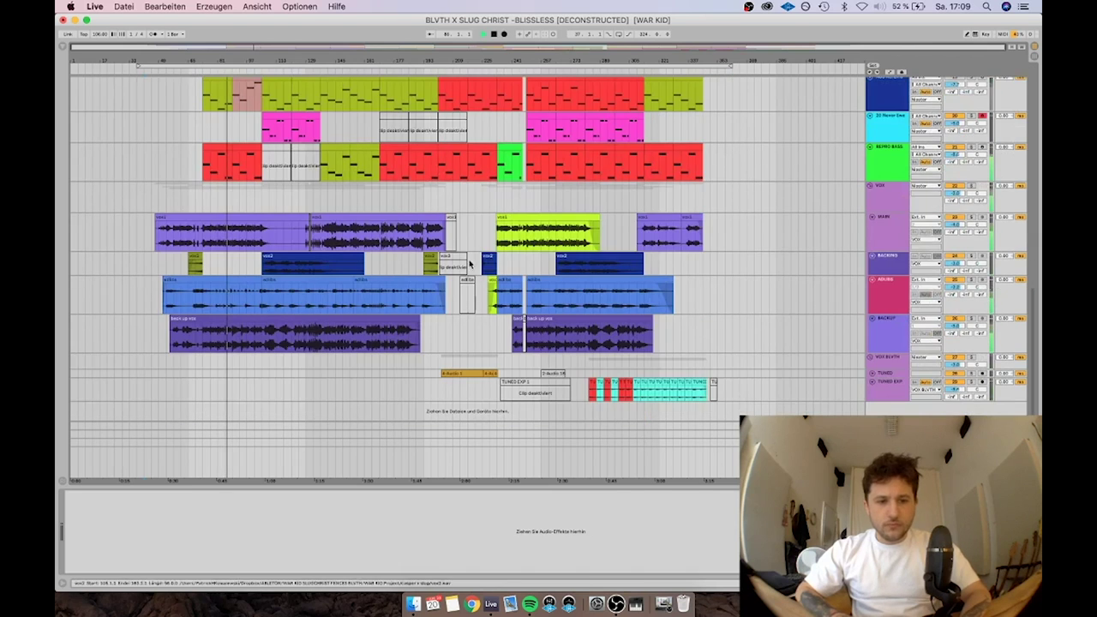
scroll(722, 245, "up", 3)
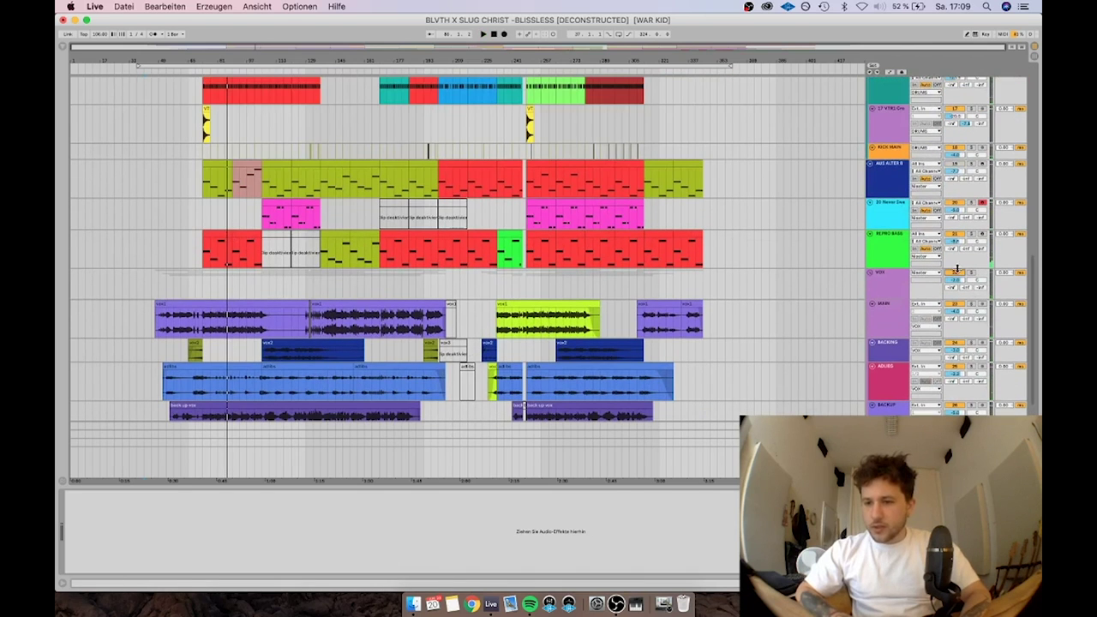
left_click(196, 135)
scroll(195, 146, "up", 1)
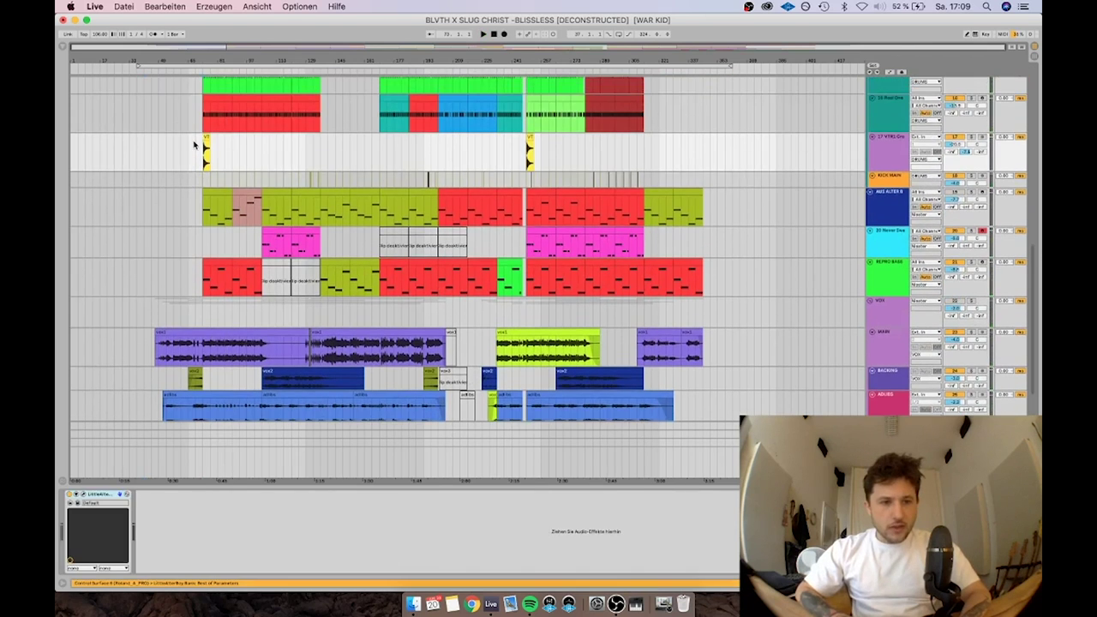
scroll(214, 155, "up", 1)
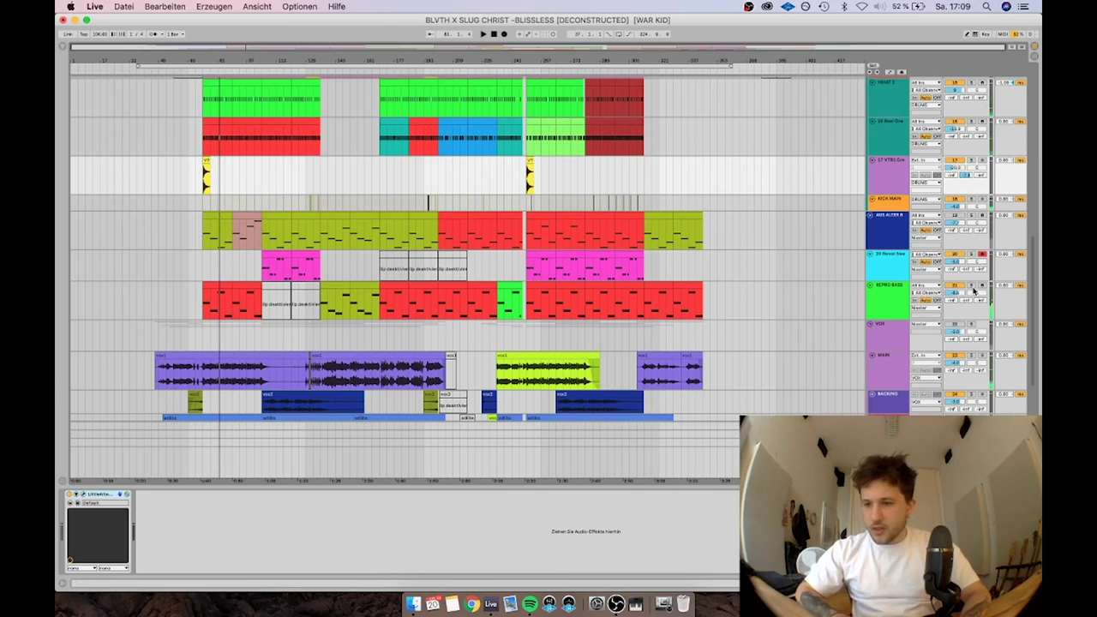
Solo the REPRO BASS track during playback and look over its Decapitator and FabFilter Pro-Q 2 settings.
key("space")
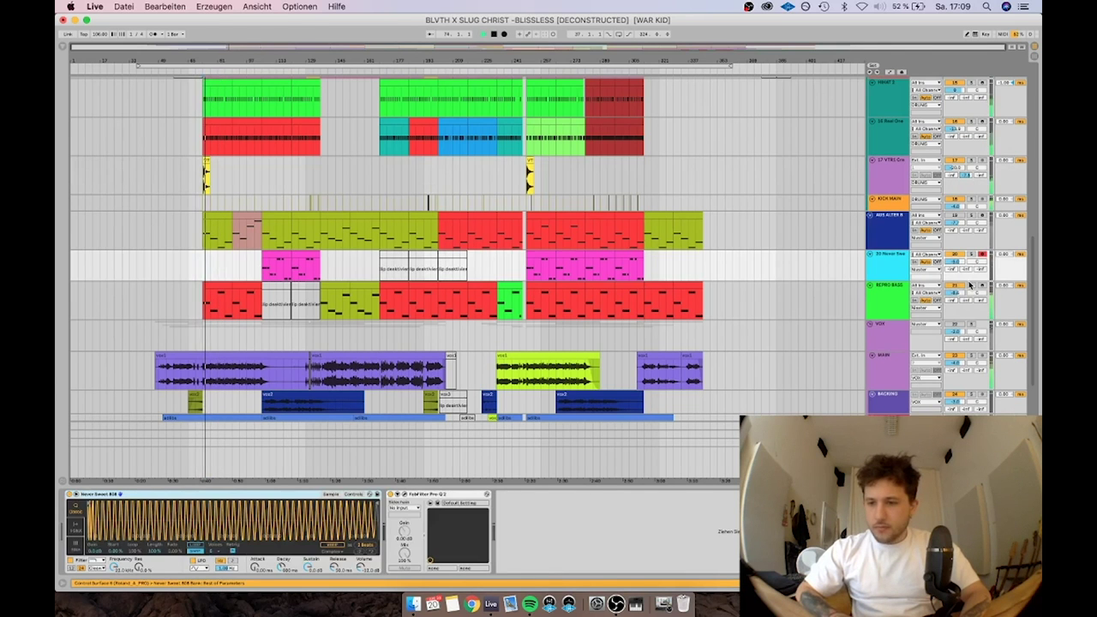
left_click(973, 287)
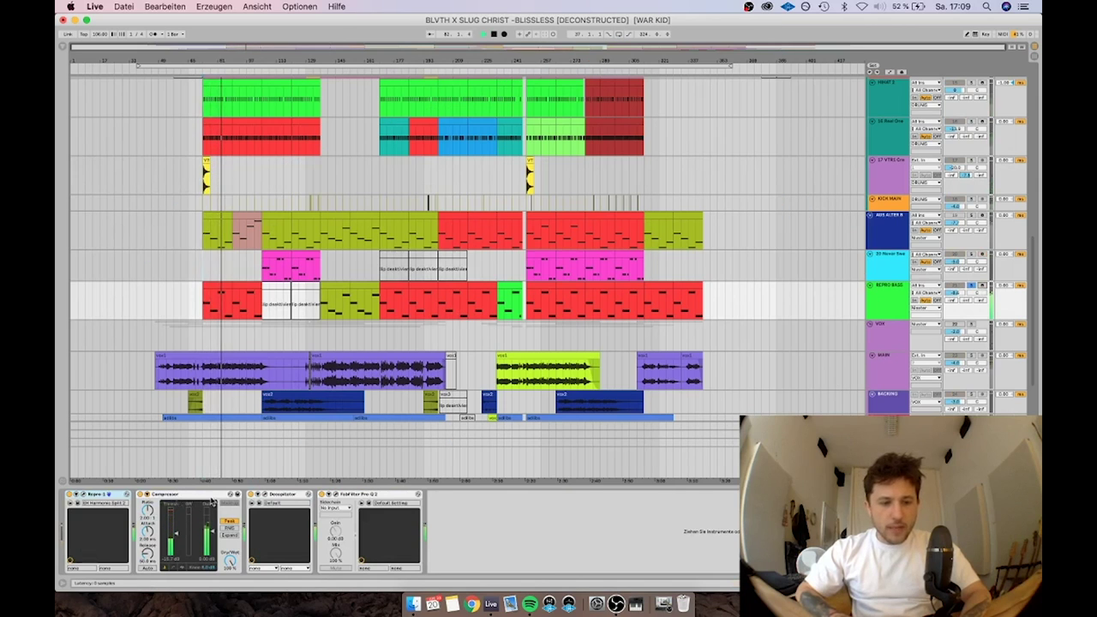
left_click(279, 499)
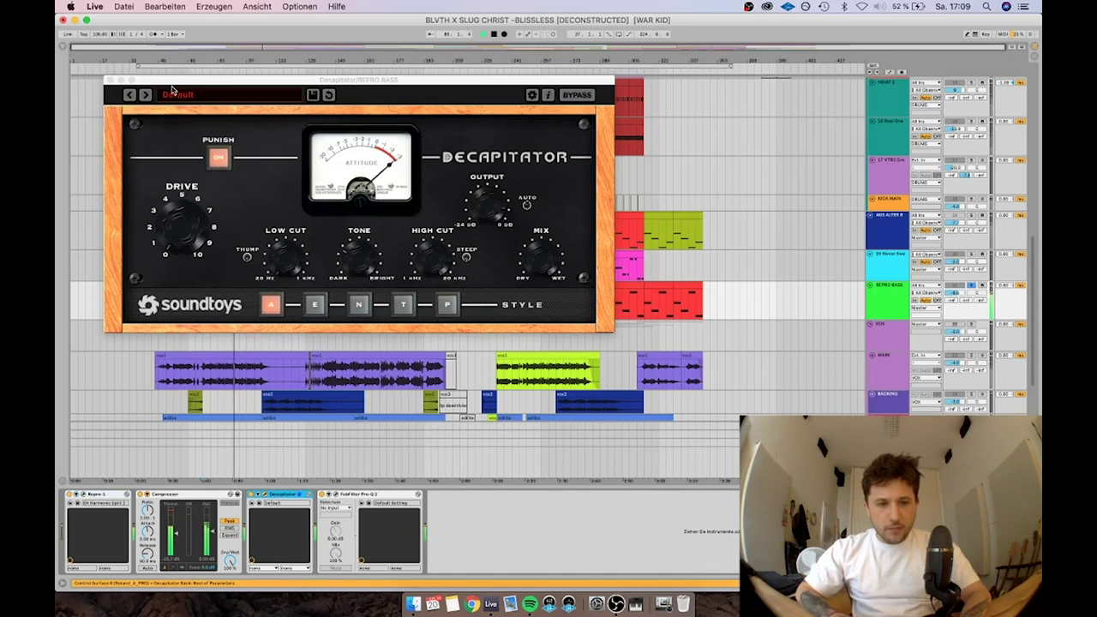
left_click(110, 80)
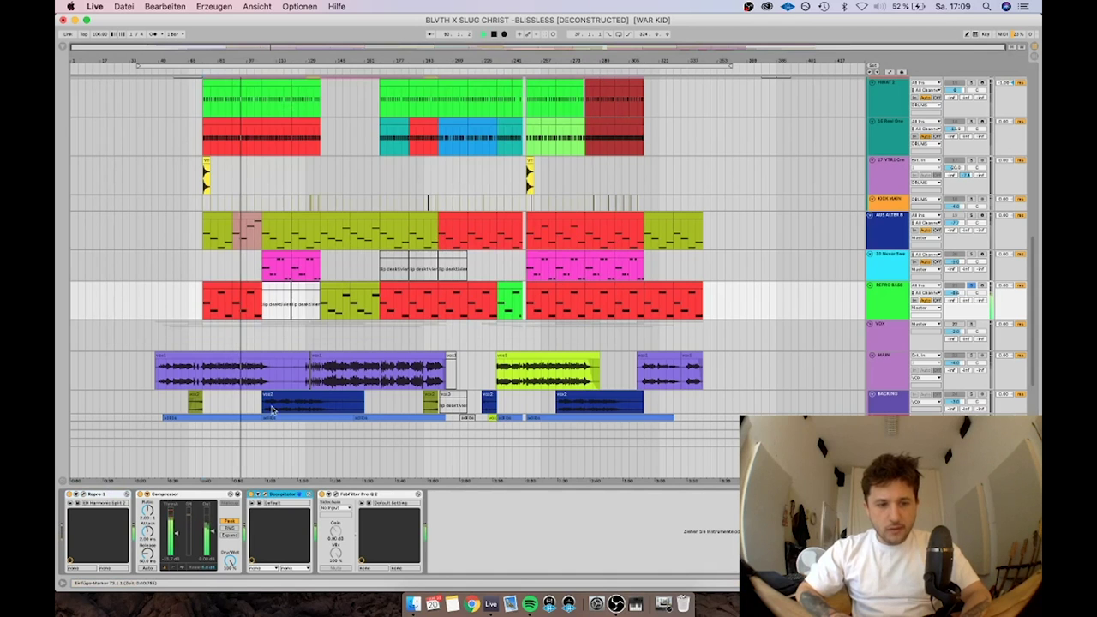
left_click(332, 498)
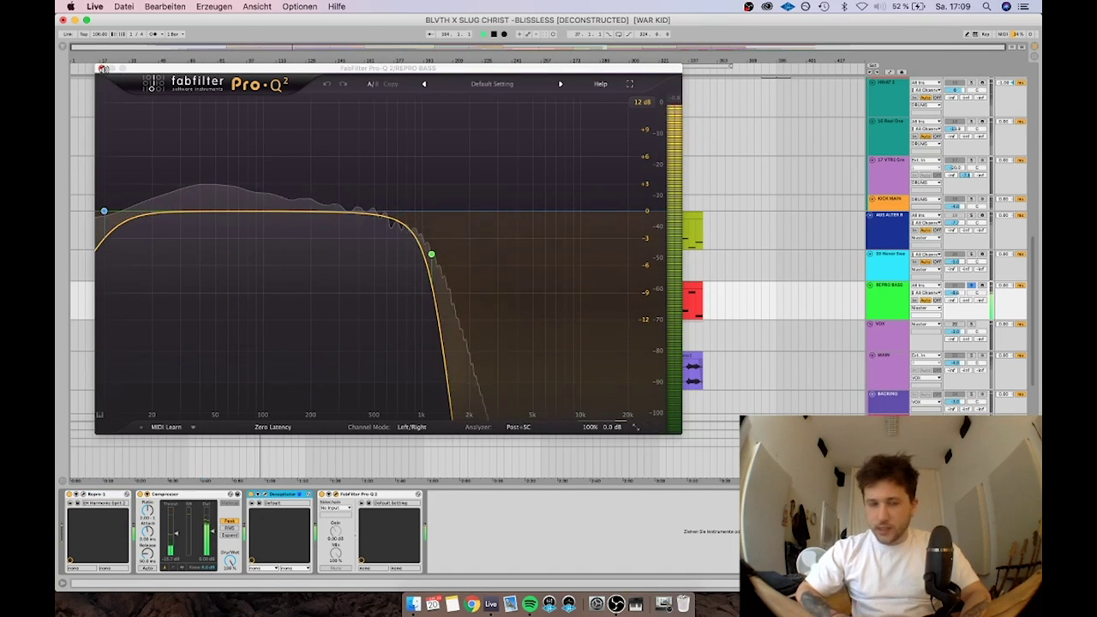
left_click(103, 68)
Start playback at bar 73 and loop bars 73 to 105 over the seventh track's clips.
scroll(971, 217, "up", 3)
left_click(971, 216)
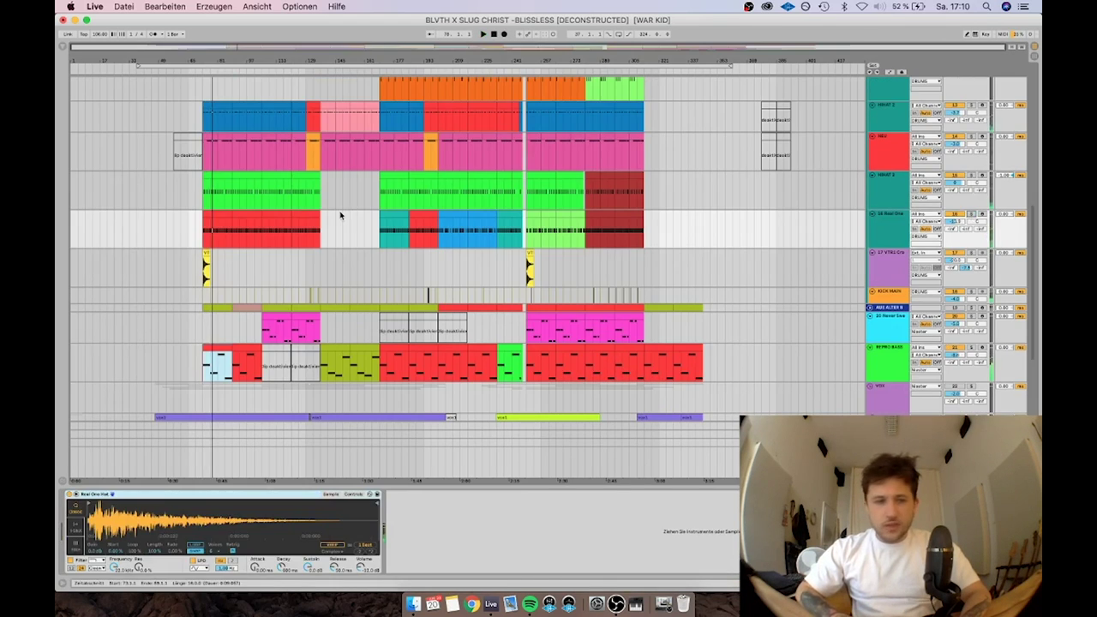
scroll(341, 216, "up", 10)
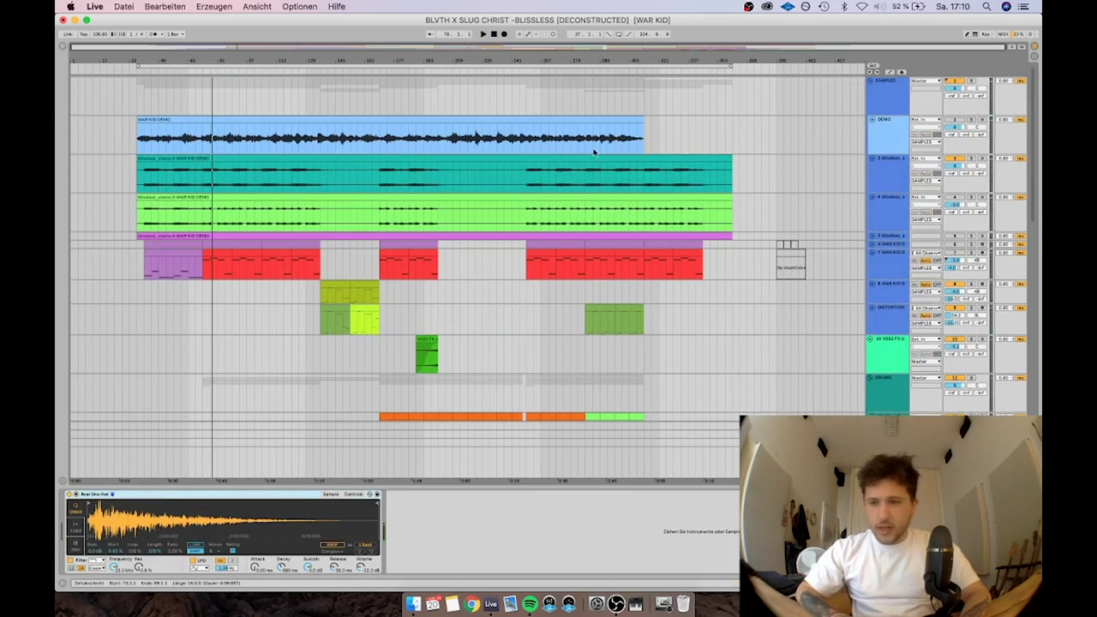
left_click(204, 105)
key("space")
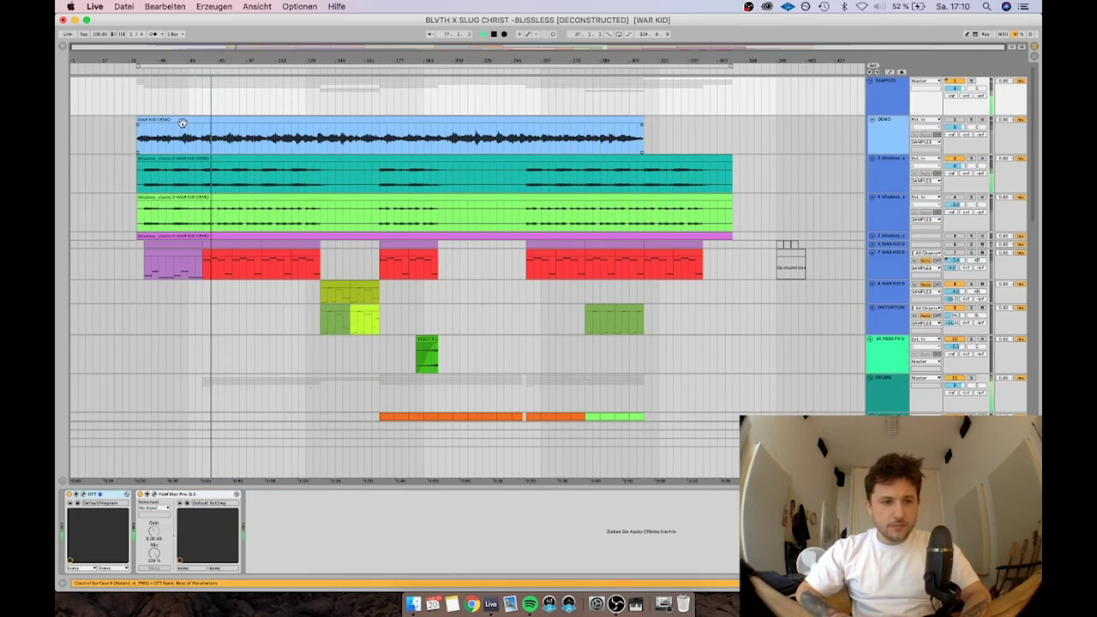
left_click_drag(203, 266, 262, 273)
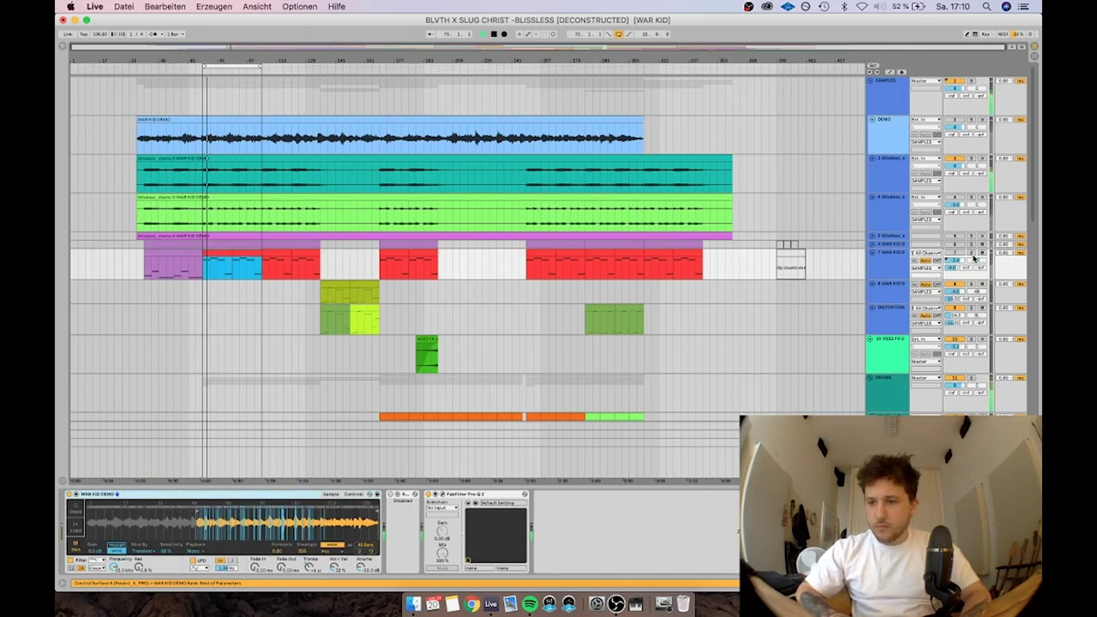
Solo the SAMPLES group, the DRUMS group and the REPRO BASS track while listening to the looped section.
left_click(972, 83)
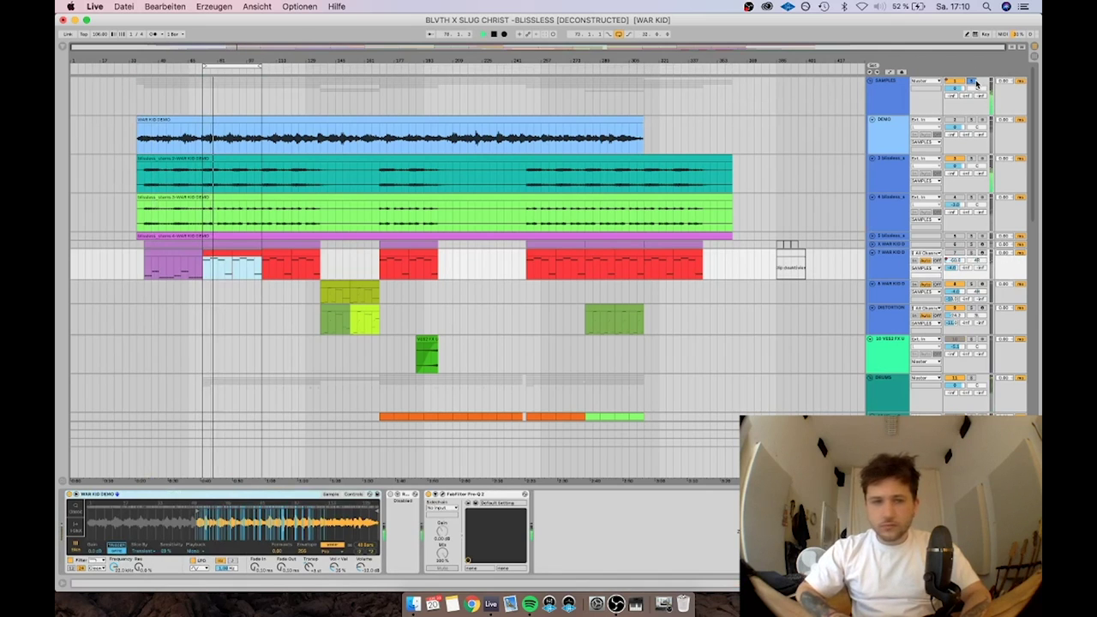
left_click(955, 198)
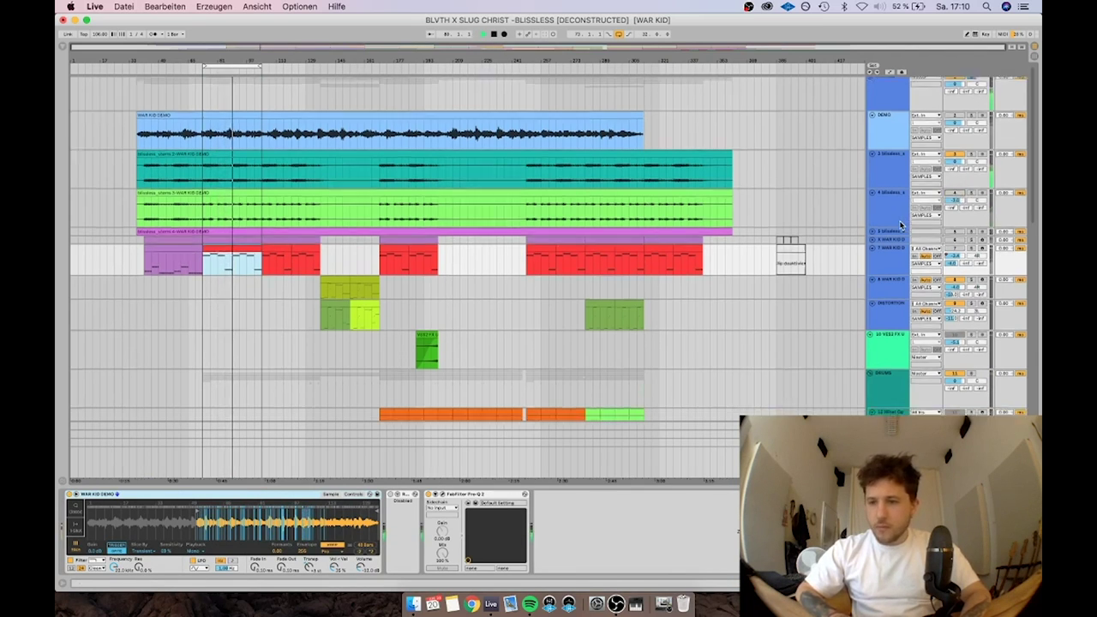
scroll(900, 224, "down", 3)
scroll(901, 225, "down", 5)
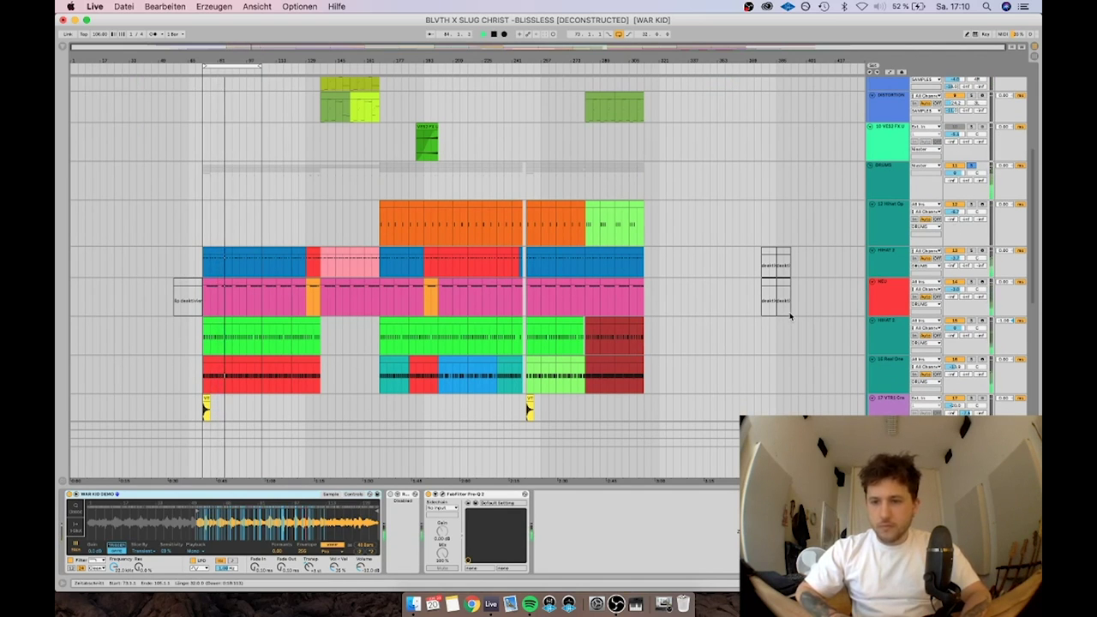
scroll(791, 318, "down", 3)
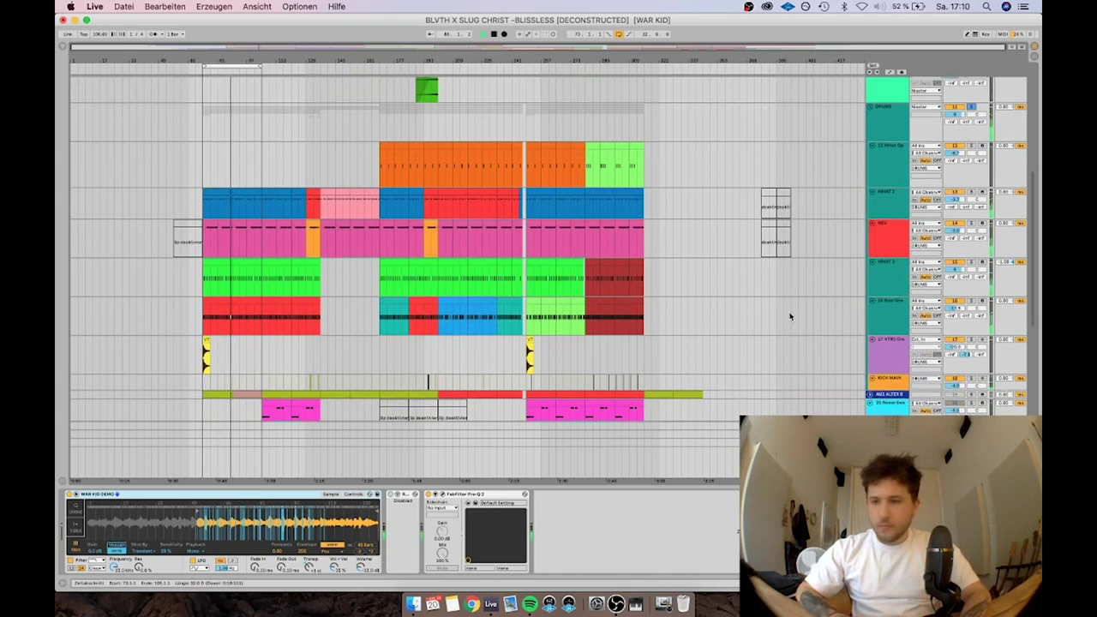
scroll(790, 317, "down", 4)
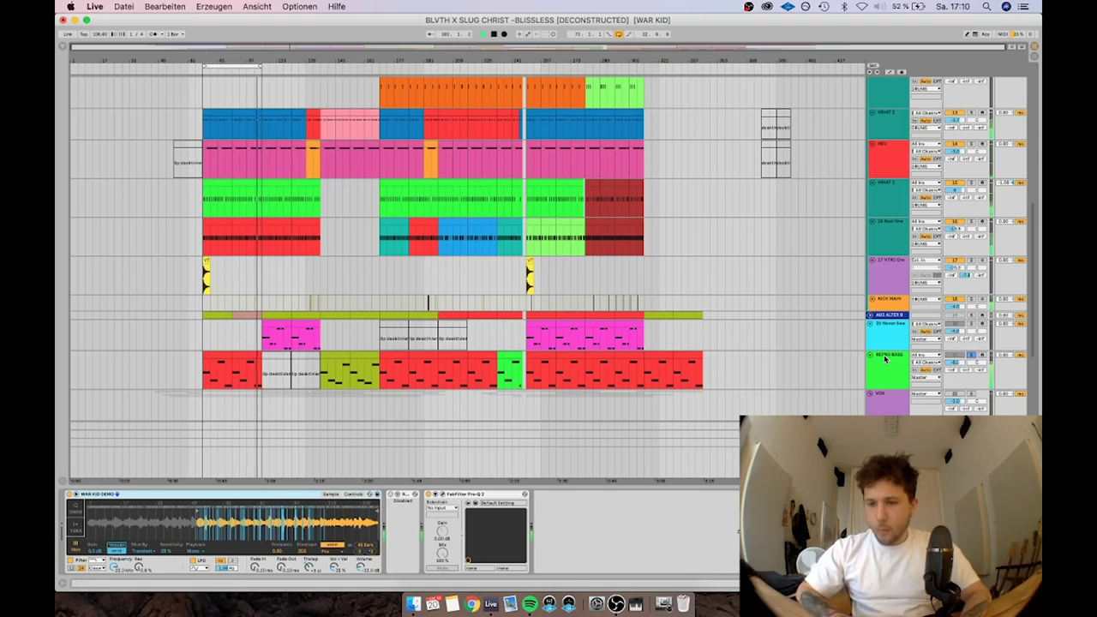
scroll(891, 350, "down", 2)
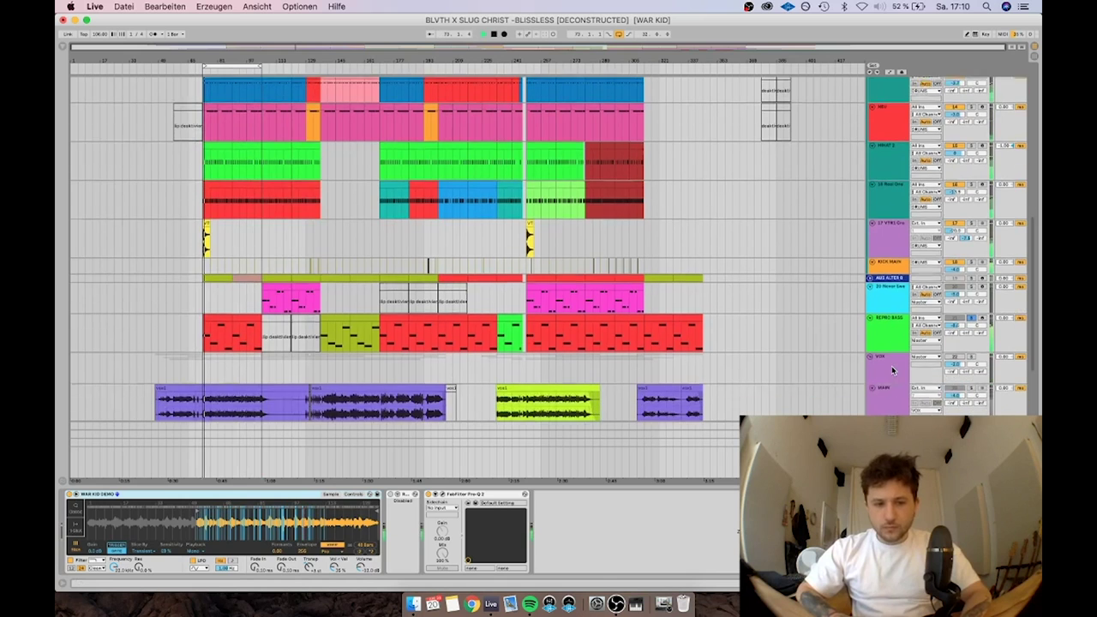
Bring up the devices of the REPRO BASS track and of drum track 16 (Real One).
left_click(899, 342)
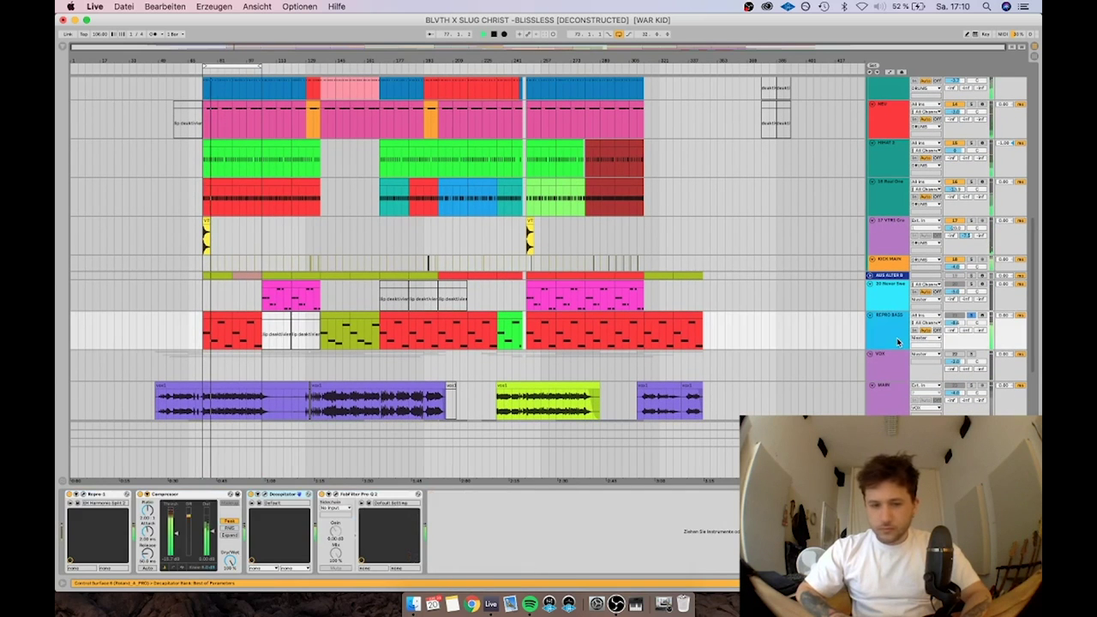
scroll(899, 300, "up", 2)
left_click(900, 227)
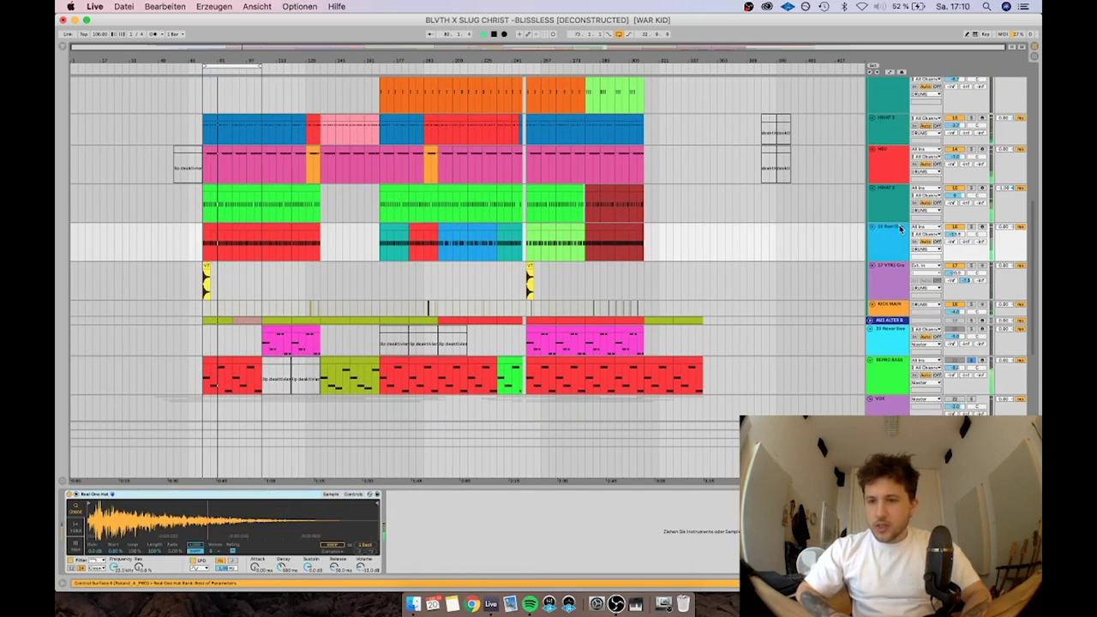
Bring up the sampler of hi-hat track 13 in the DRUMS group and solo that track.
scroll(900, 228, "up", 3)
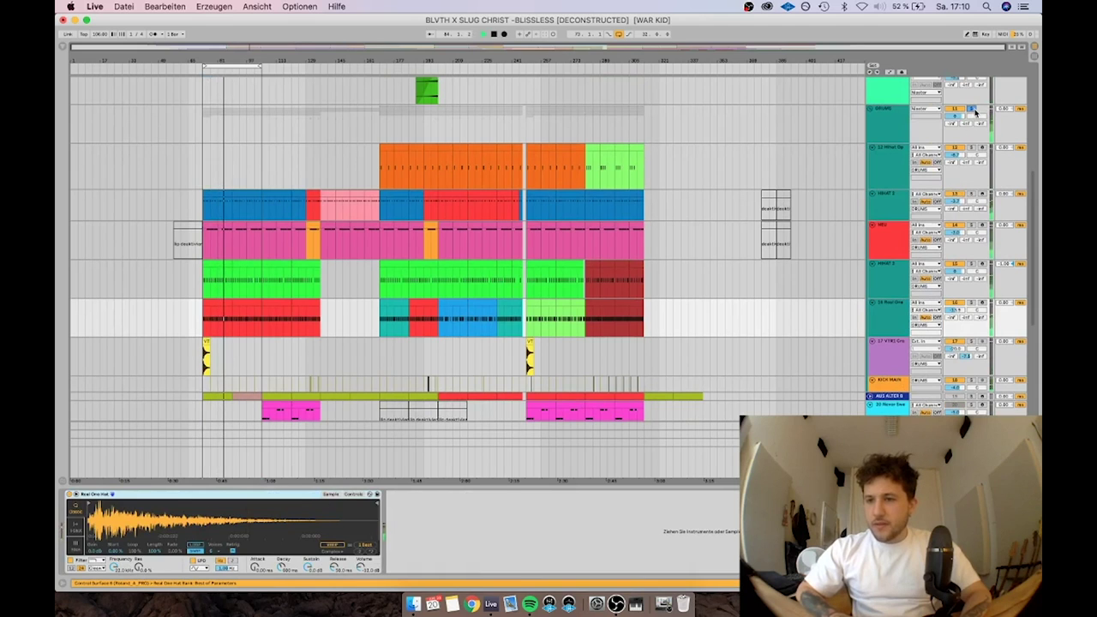
left_click(977, 159)
left_click(980, 203)
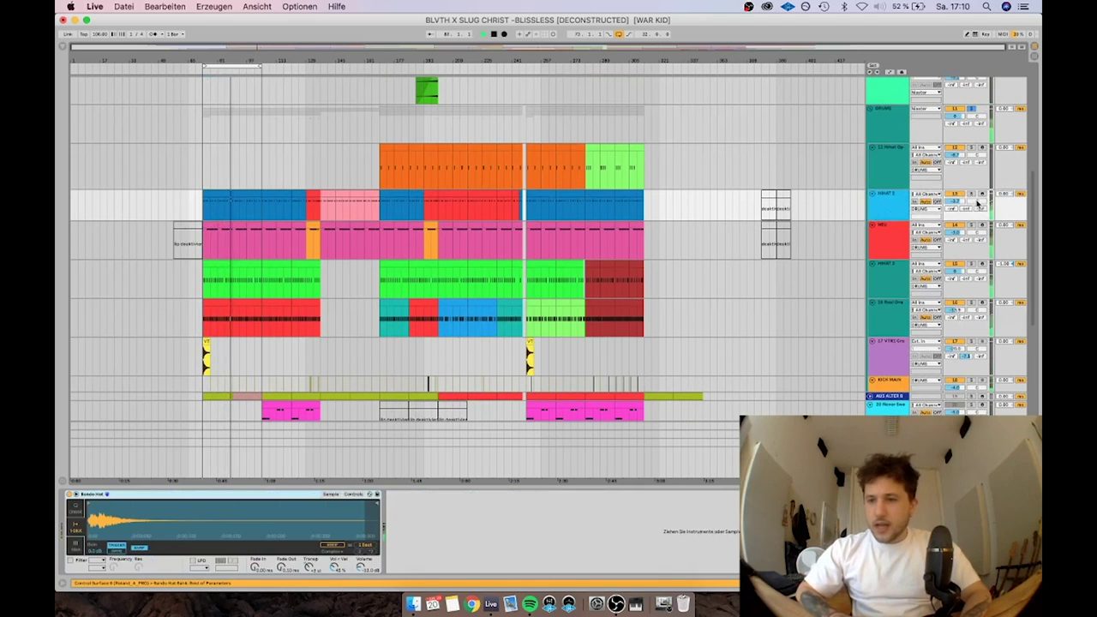
left_click(970, 195)
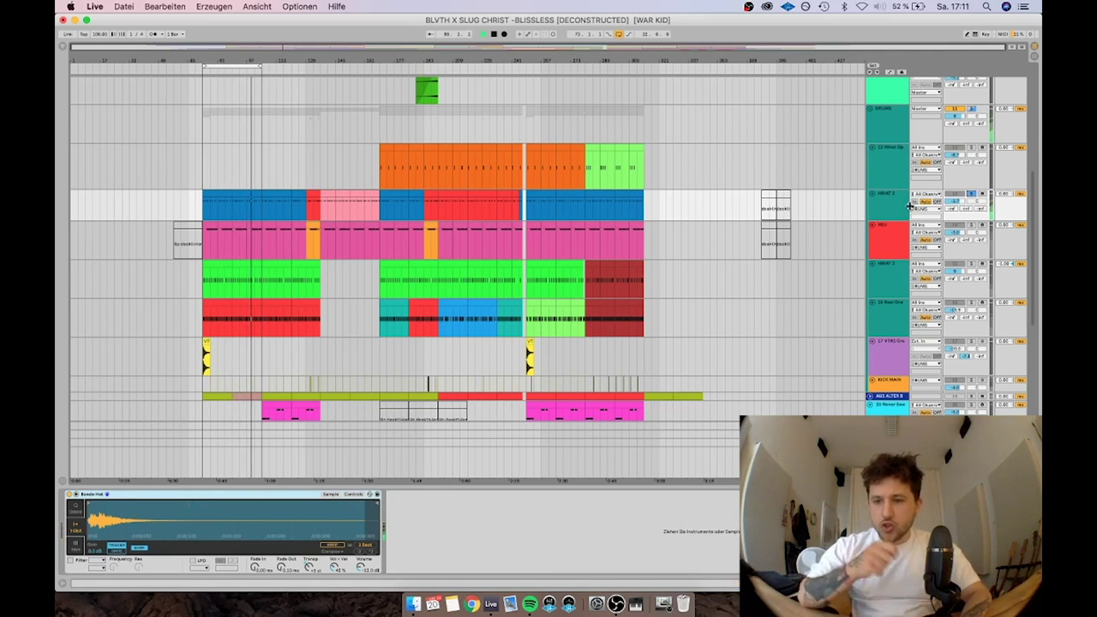
View the MIDI notes of the NEU track's clip at bar 73, and bring up the REPRO BASS and NEU devices.
double_click(207, 224)
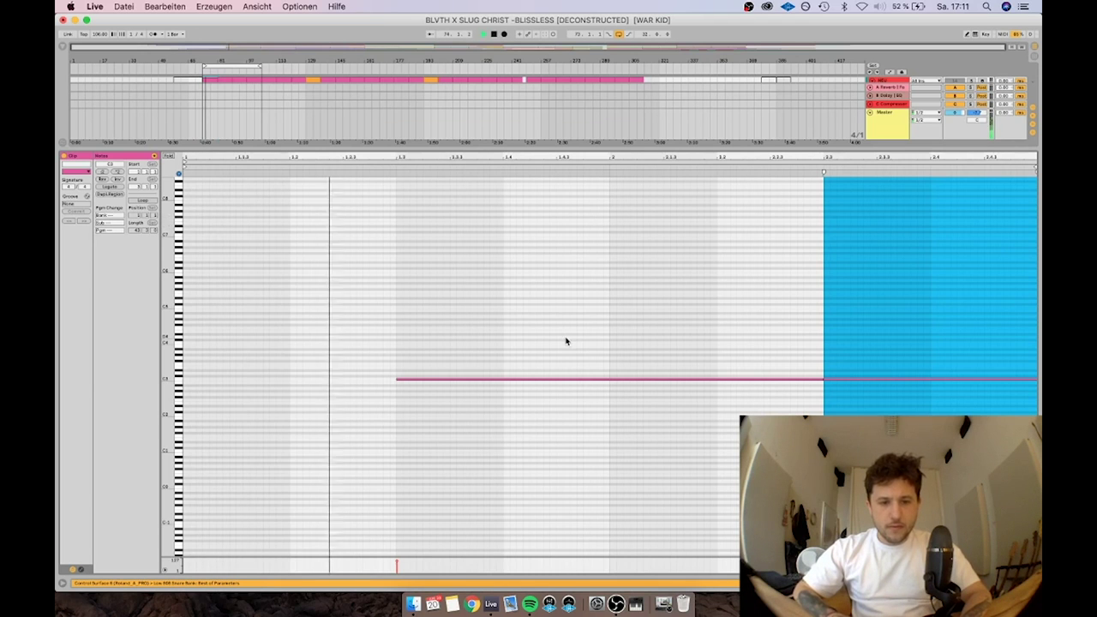
double_click(892, 128)
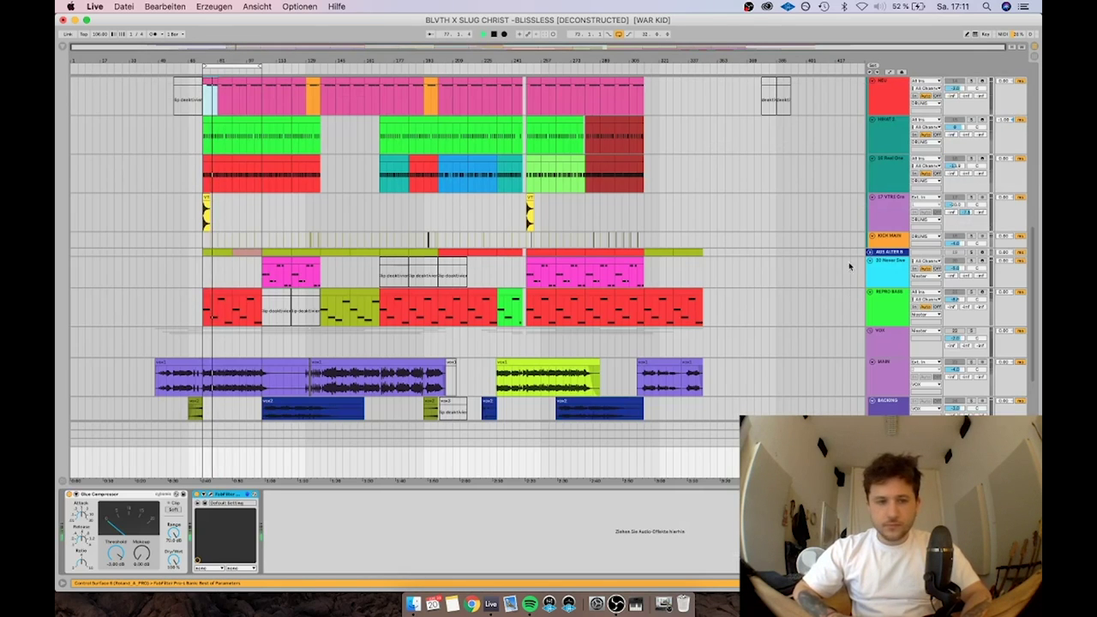
left_click(896, 290)
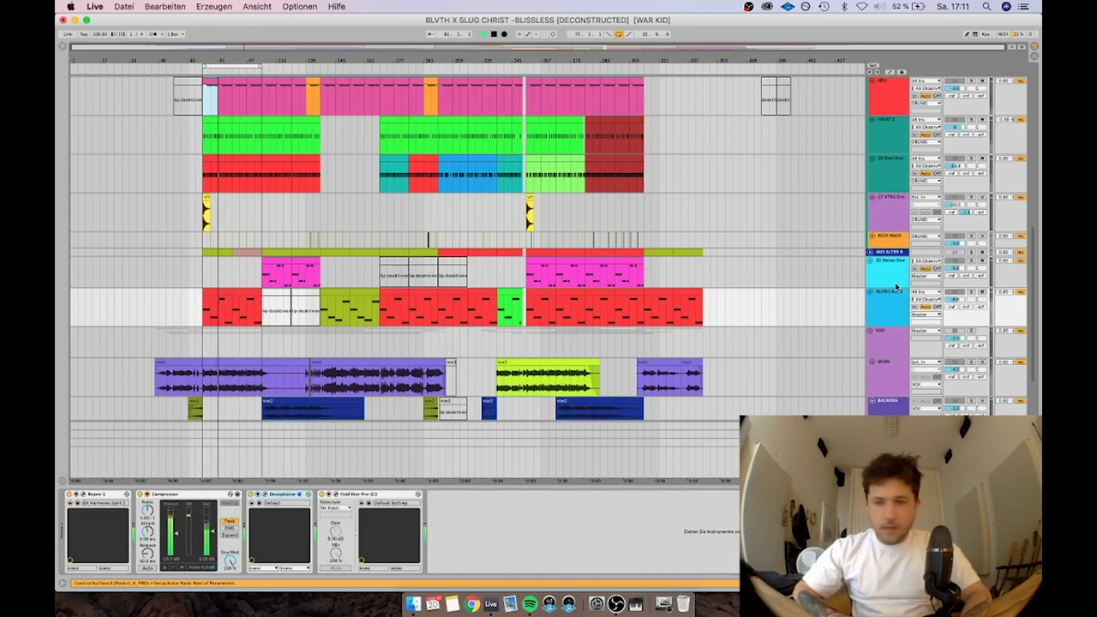
scroll(893, 258, "up", 3)
left_click(890, 184)
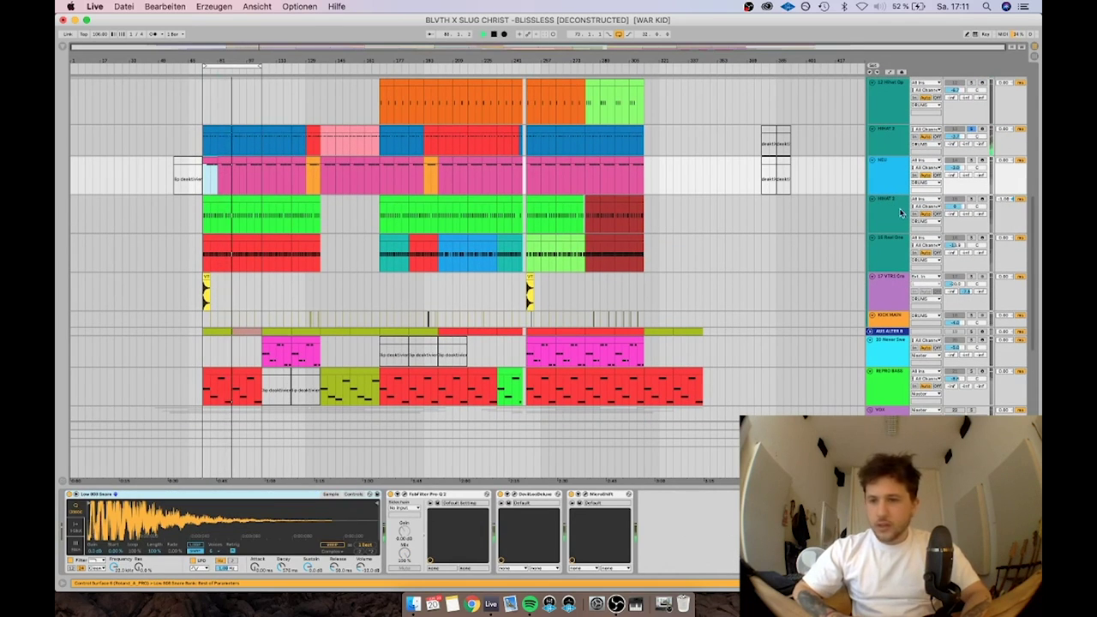
Add drum tracks 15 and 16 to the soloed hi-hat and listen to them in the loop with their samplers shown.
left_click(972, 200)
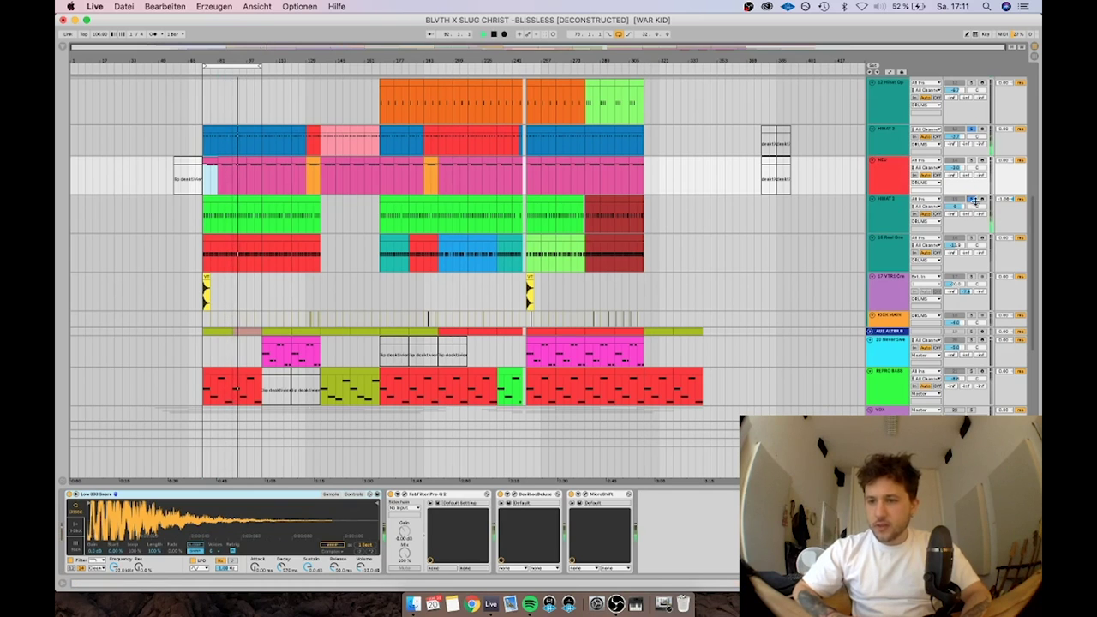
left_click(896, 205)
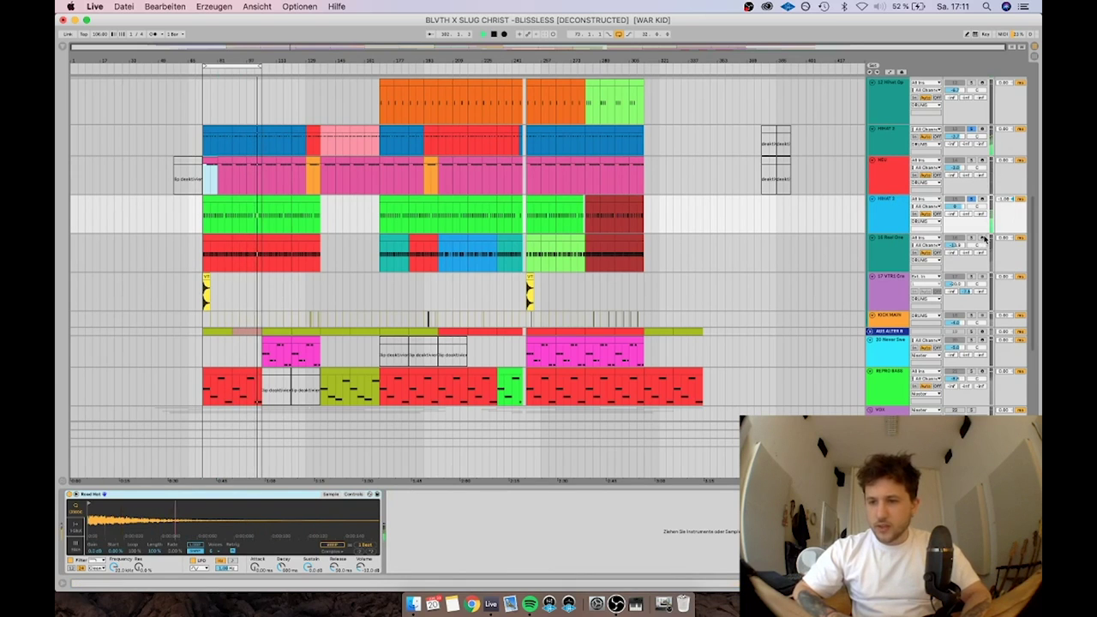
left_click(898, 252)
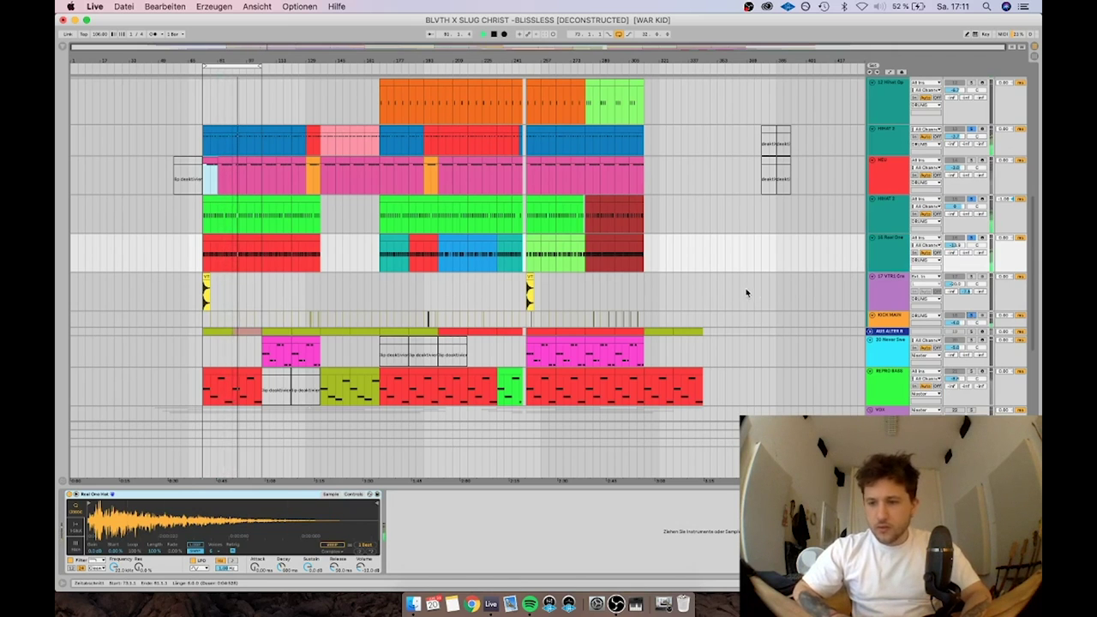
scroll(745, 290, "down", 2)
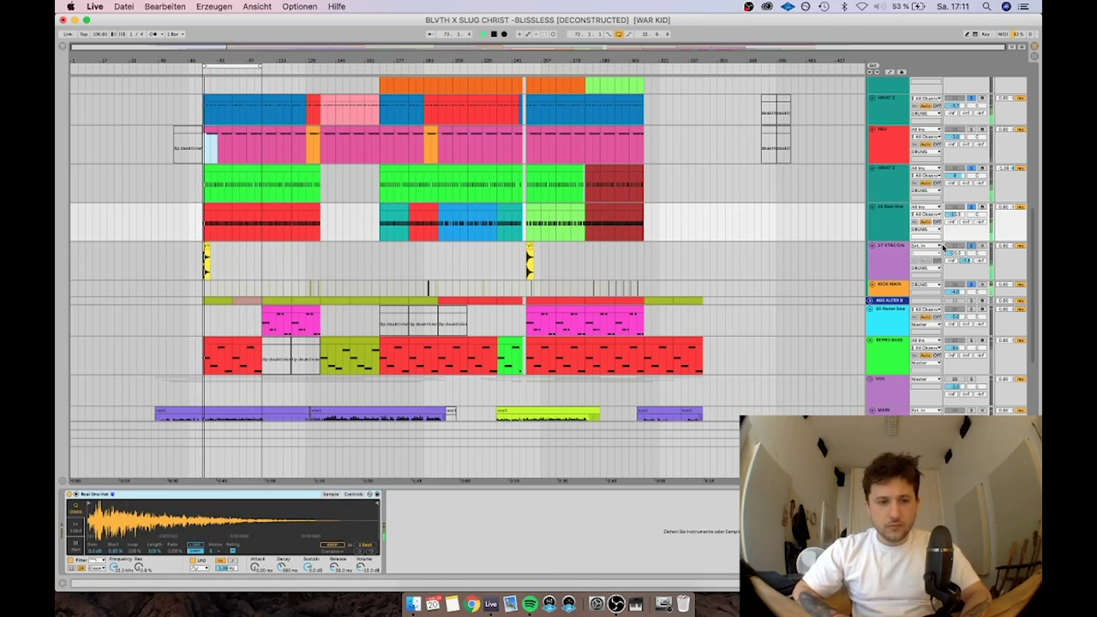
Look over the LittleAlterBoy settings on the crash track and the Devil-Loc Deluxe settings on the NEU track.
left_click(889, 272)
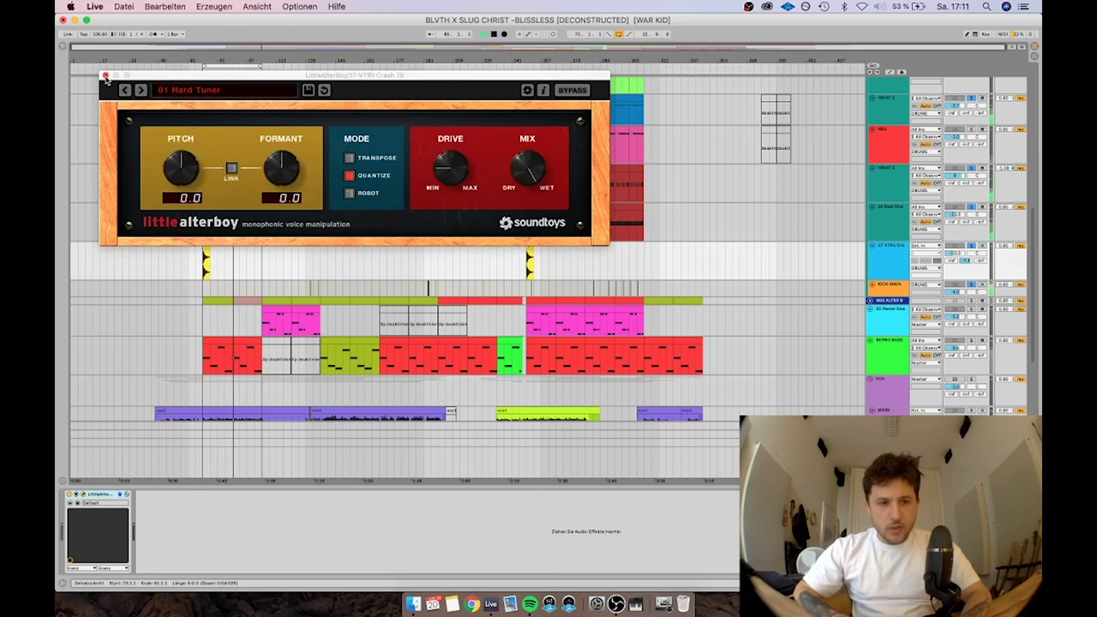
left_click(104, 76)
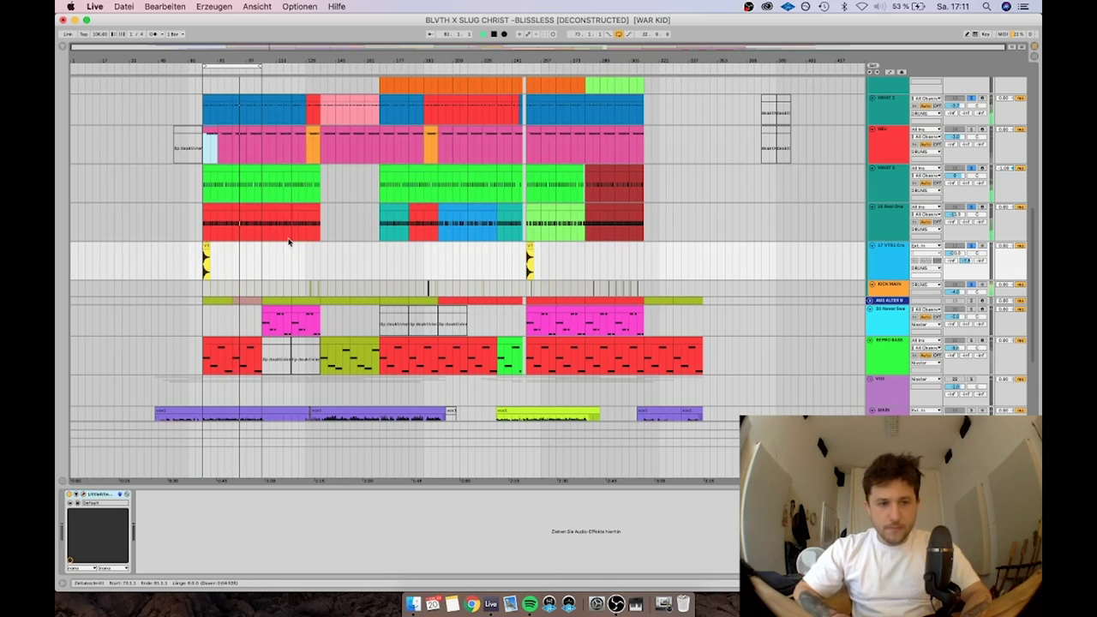
scroll(288, 239, "up", 3)
scroll(287, 239, "up", 1)
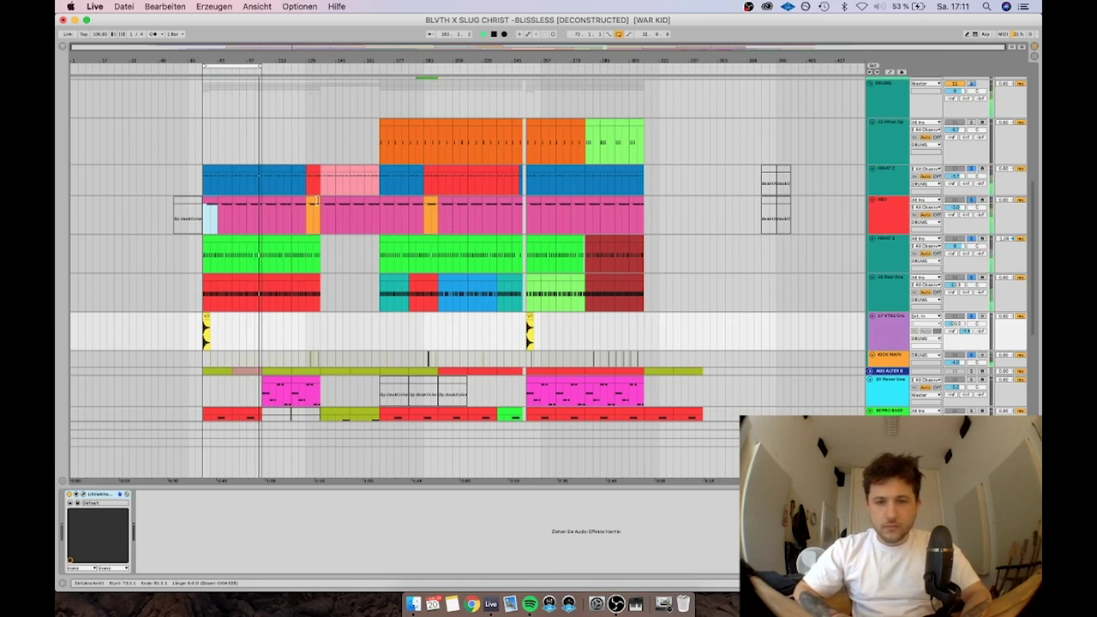
left_click(213, 200)
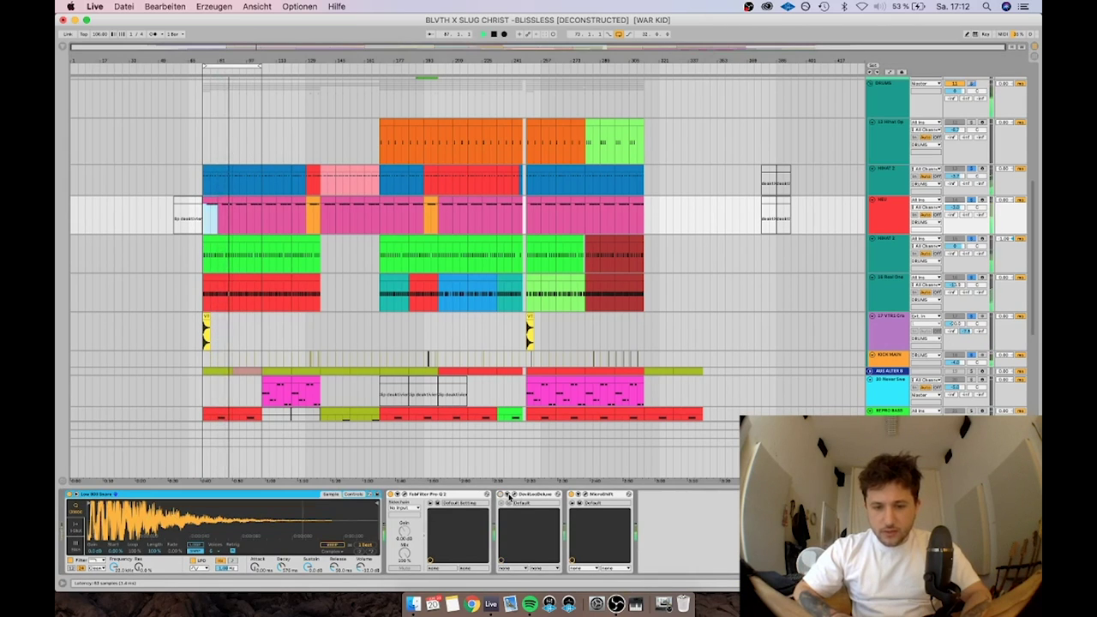
left_click(508, 496)
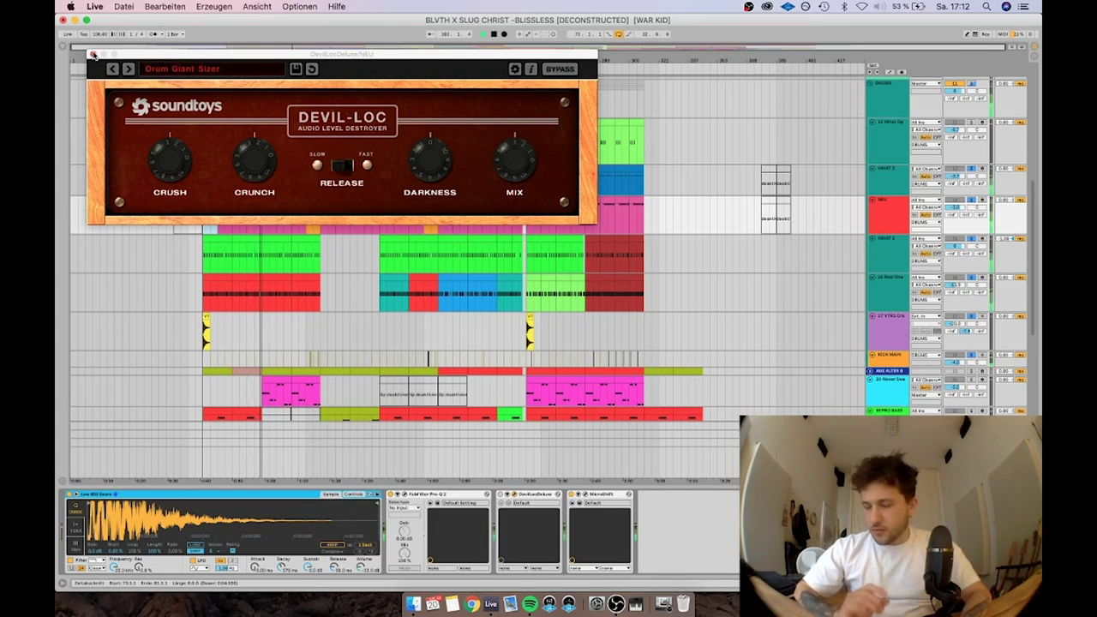
left_click(93, 54)
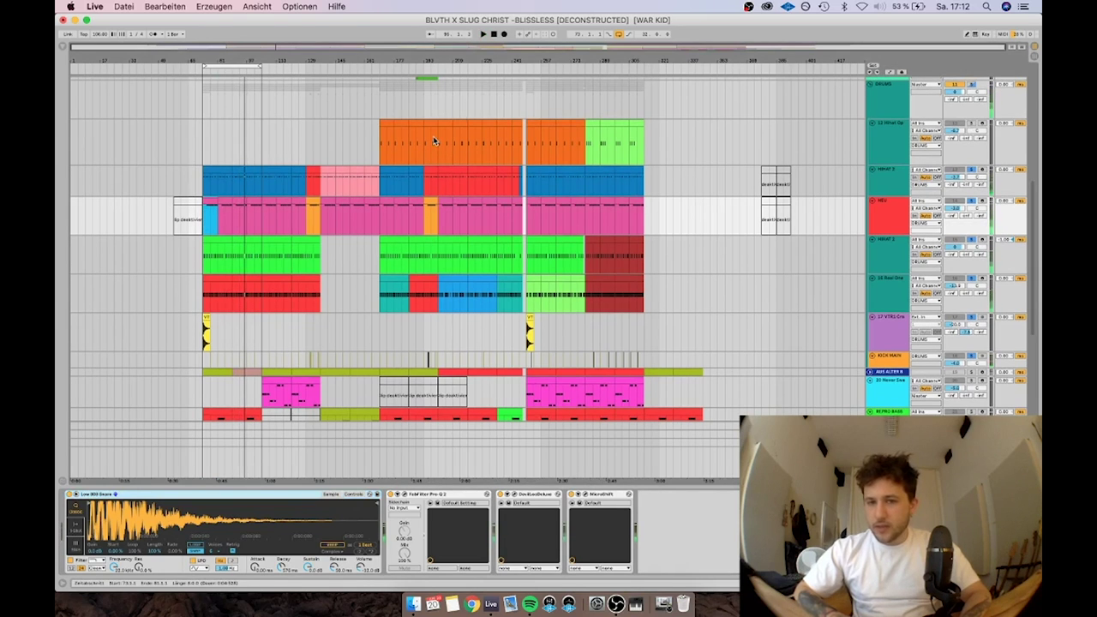
Bring up the Hihat Open 808 devices of track 12, add it to the soloed drums and listen from its first clips.
left_click(377, 147)
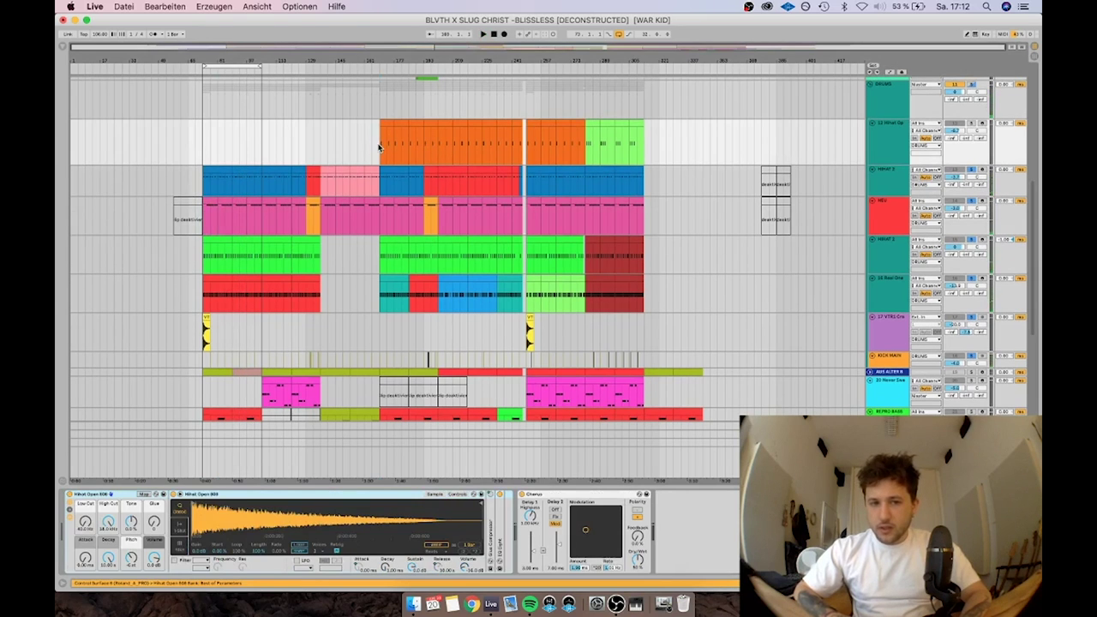
left_click(973, 125)
left_click(396, 155)
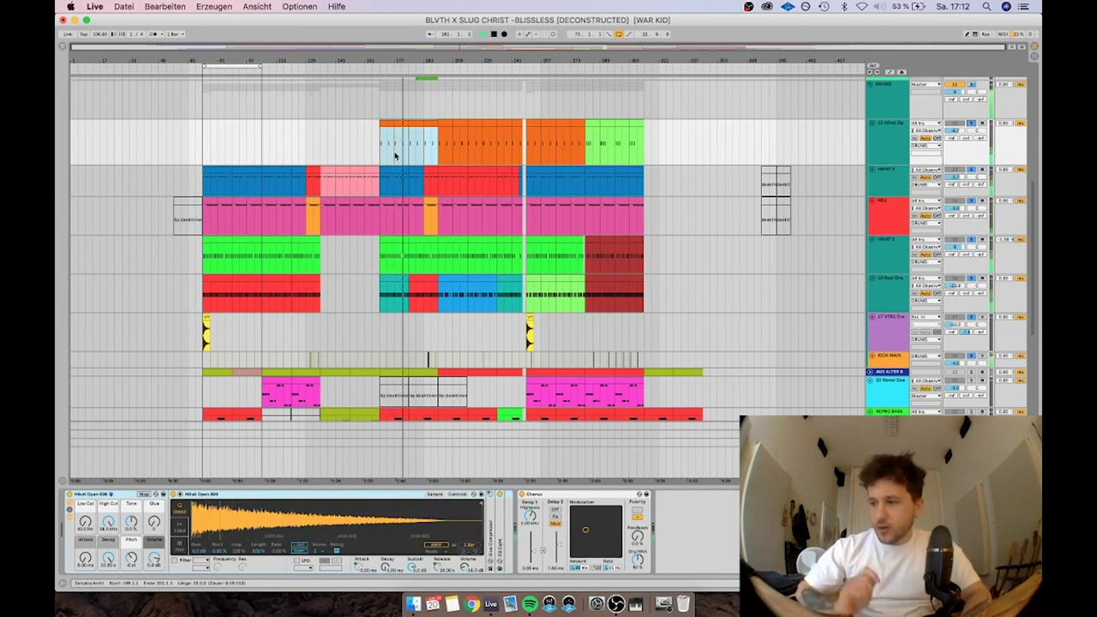
scroll(412, 140, "up", 2)
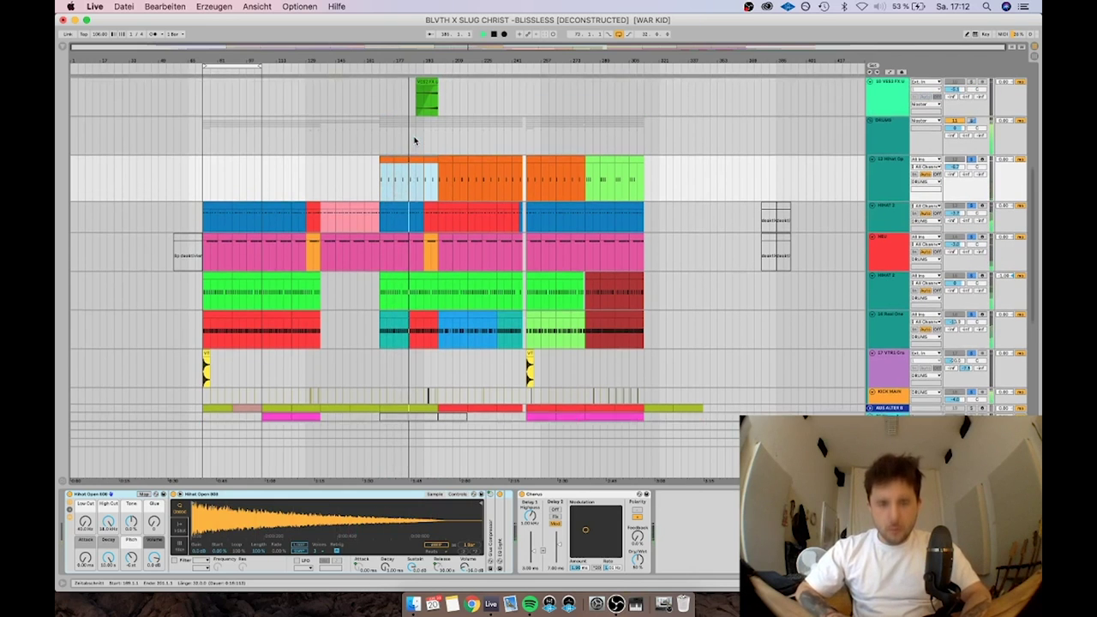
key("space")
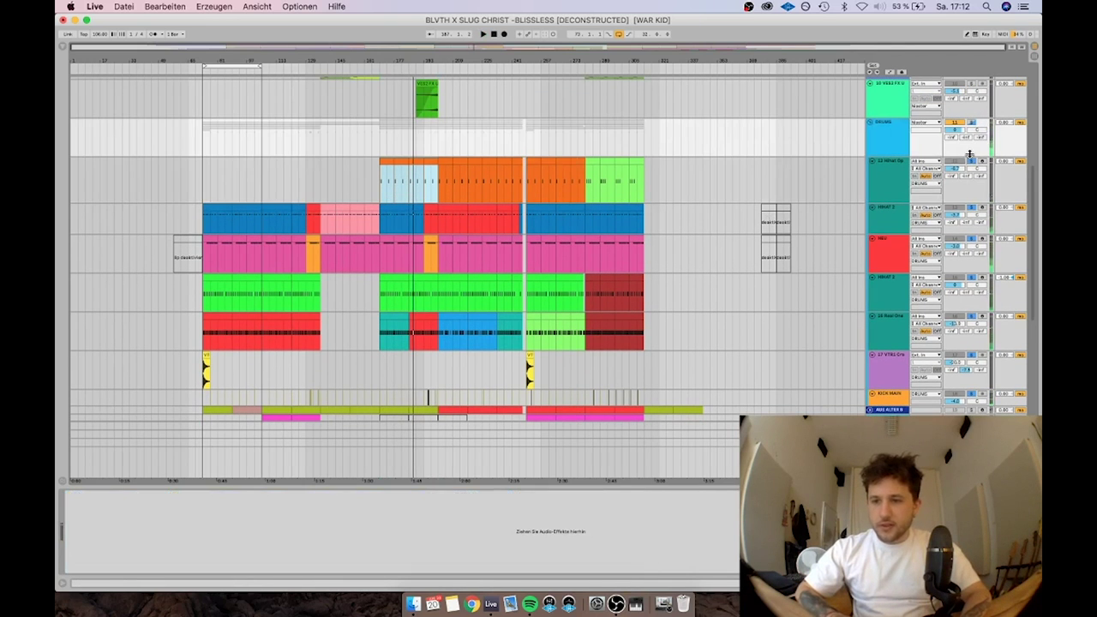
Switch the solo from the DRUMS group to the SAMPLES group, with playback restarted at bar 73.
left_click(971, 153)
scroll(257, 167, "up", 1)
left_click(204, 154)
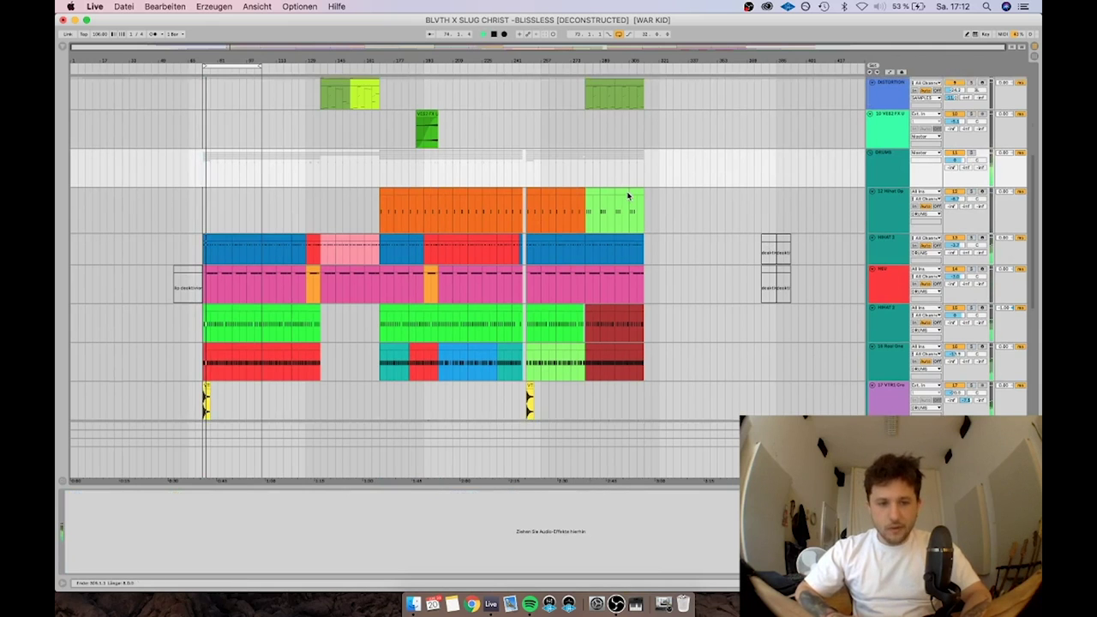
scroll(627, 198, "up", 7)
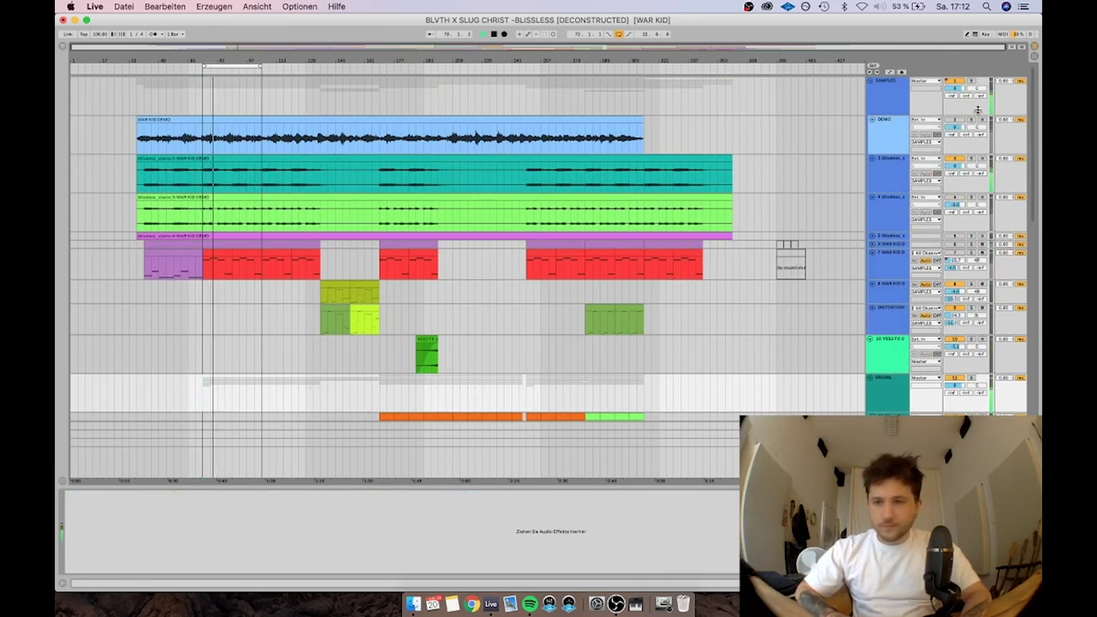
left_click(973, 82)
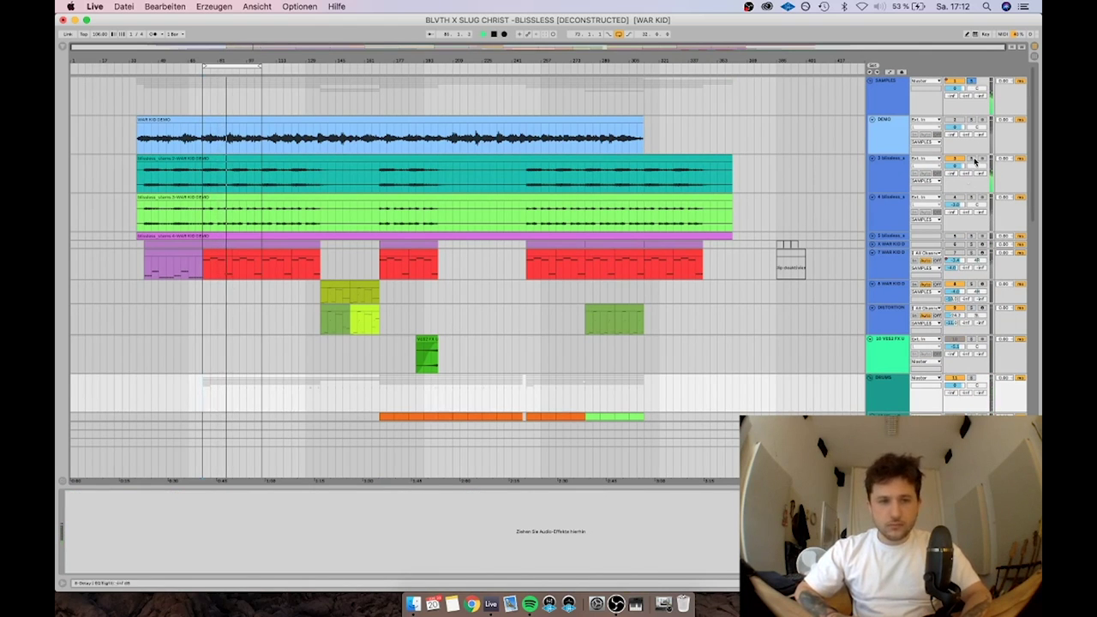
Fold the DEMO track and look through the device chains of the SAMPLES tracks, including DISTORTION and WAR KID track 8.
left_click(882, 121)
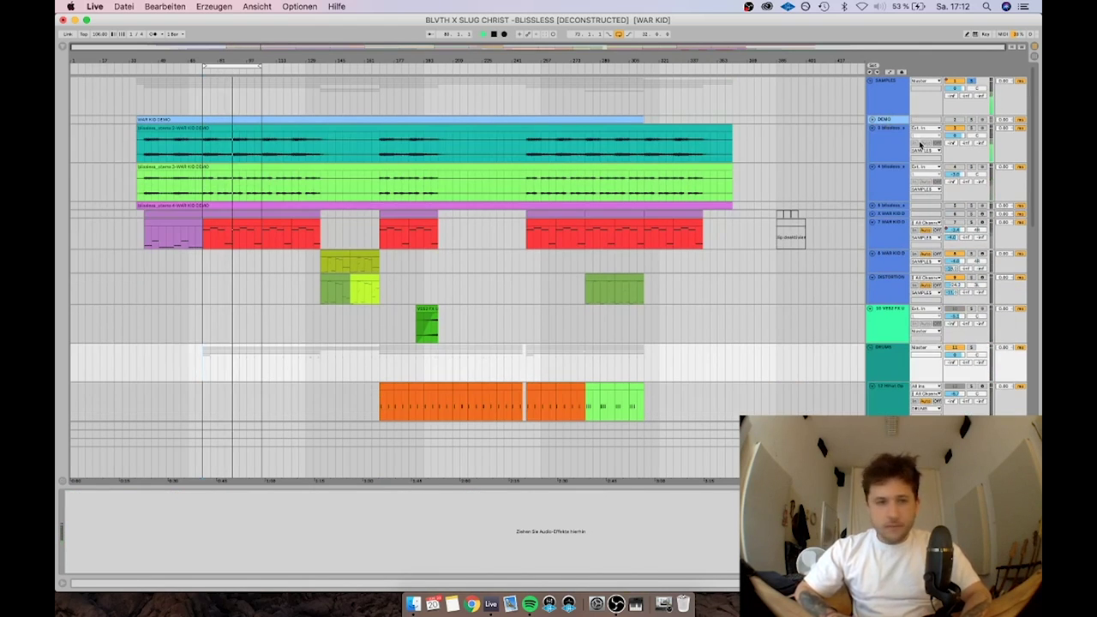
left_click(899, 149)
left_click(888, 185)
left_click(888, 207)
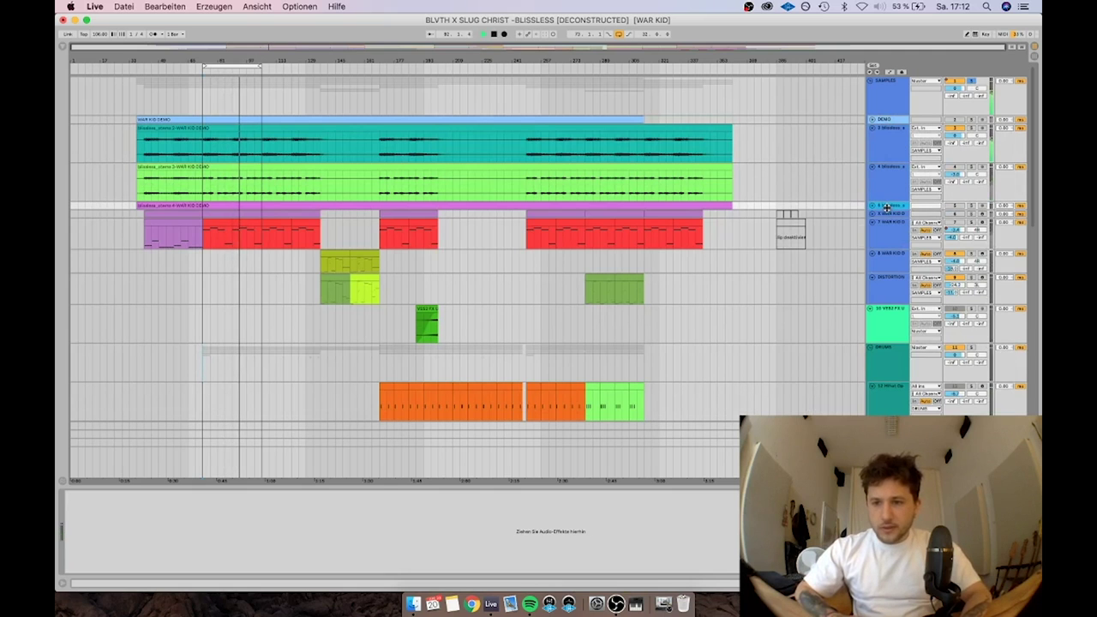
left_click(887, 213)
left_click(888, 222)
left_click(888, 278)
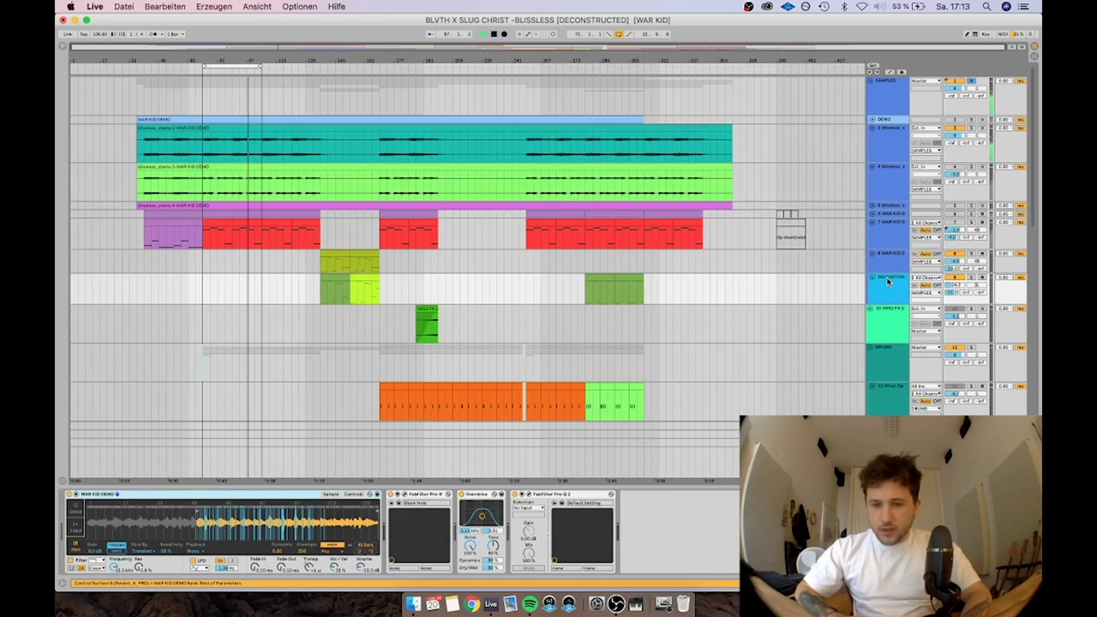
left_click(892, 258)
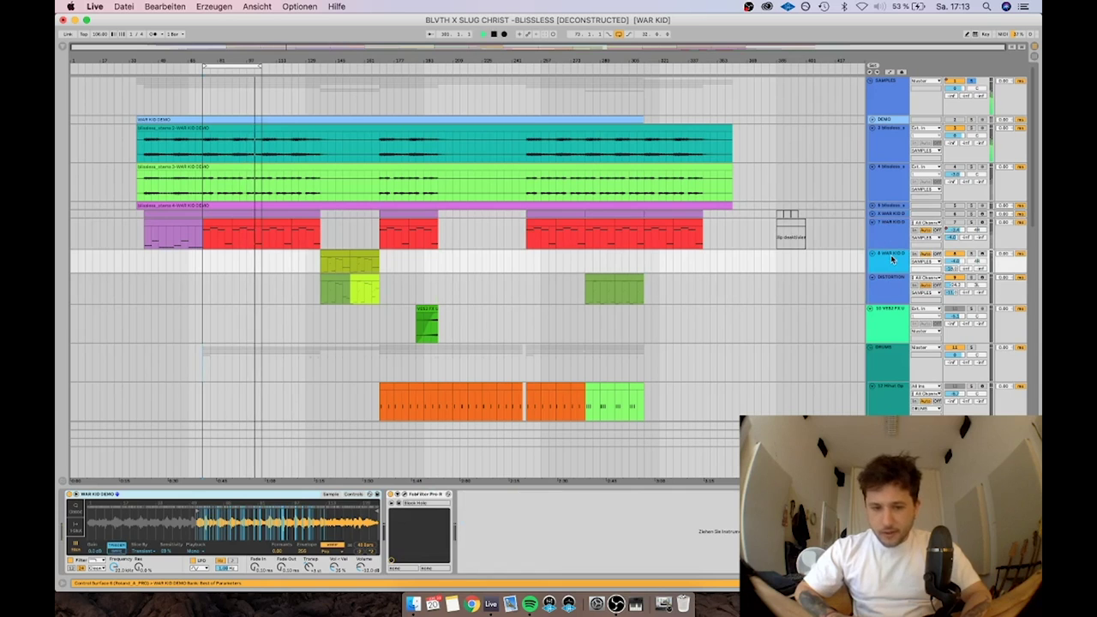
Delete the device between the sampler and FabFilter Pro-Q 2 on WAR KID track 7, and resume playback.
left_click(888, 225)
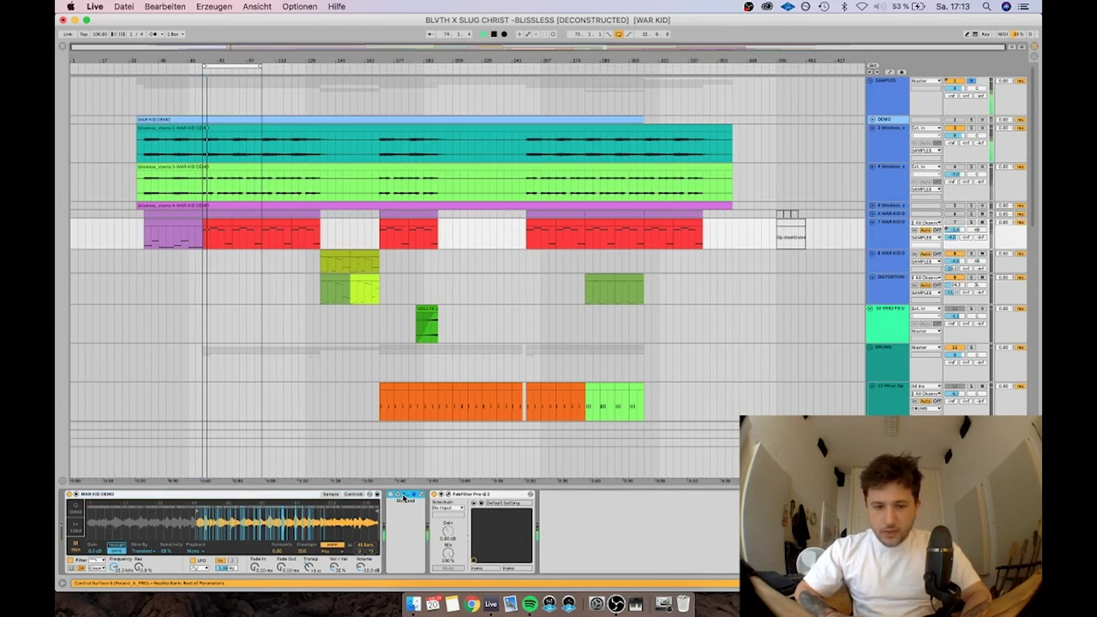
key("Delete")
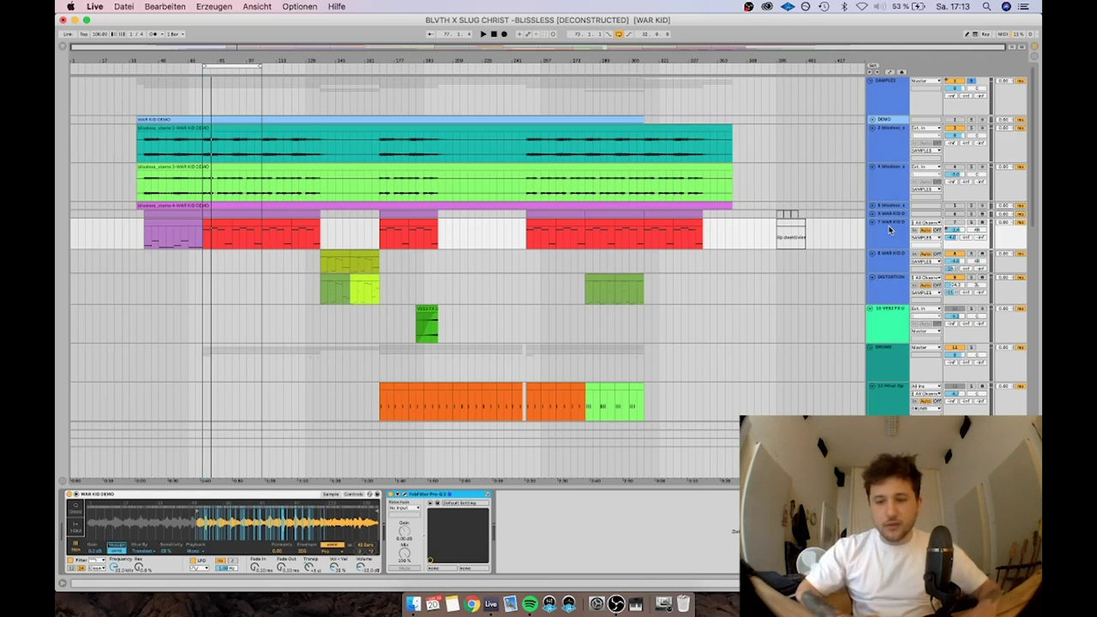
key("space")
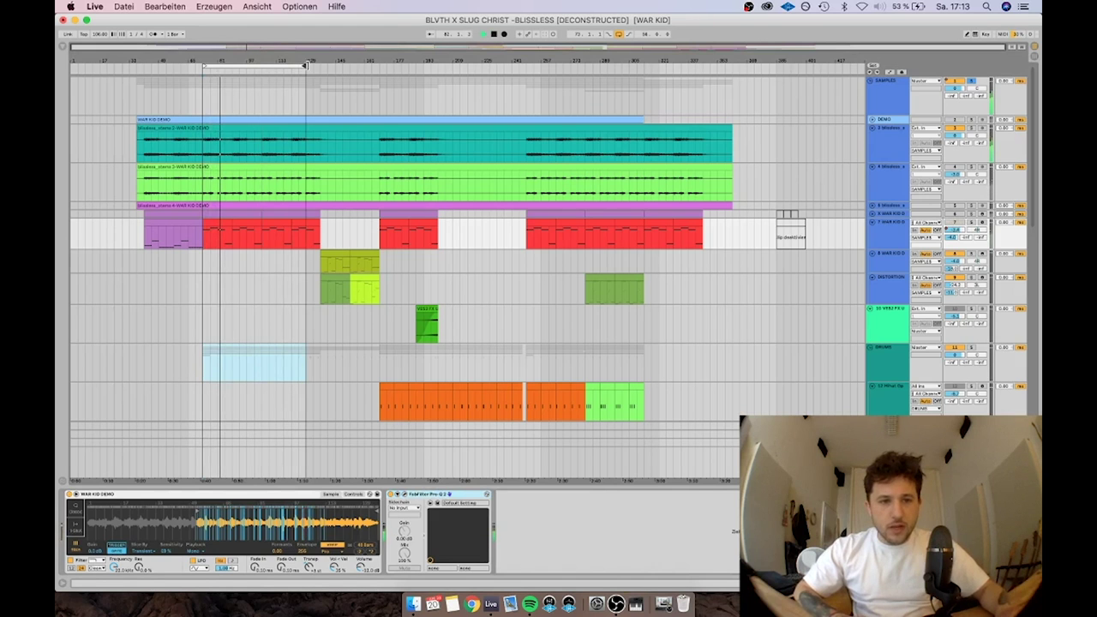
Bring the VOX group and the other tracks back into the mix, and extend the loop to the end of the TUNED EXP clips.
scroll(862, 225, "down", 10)
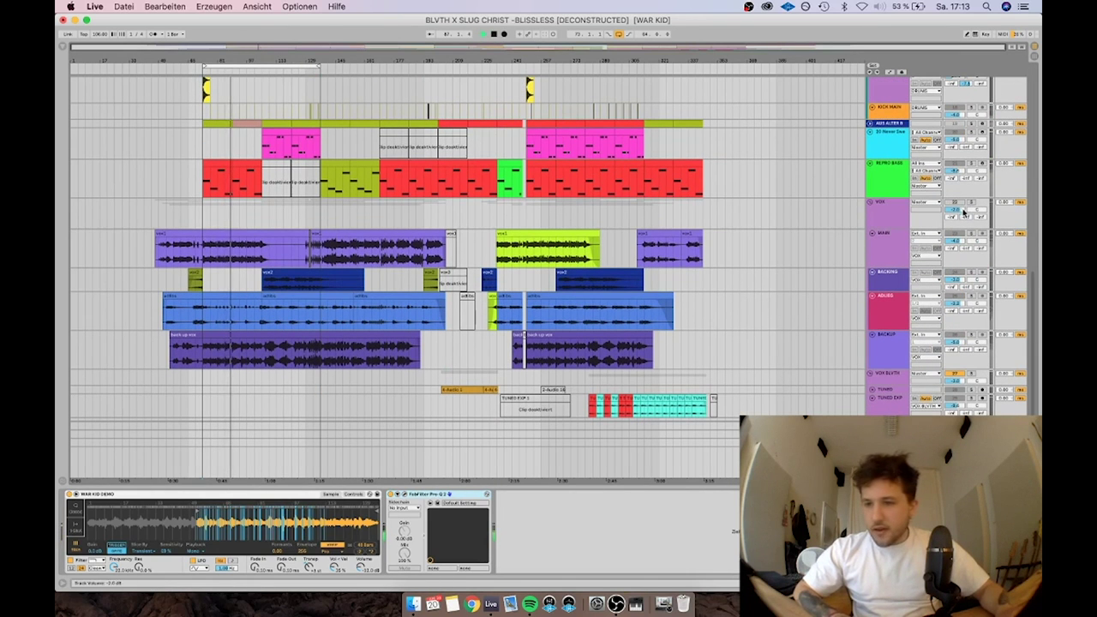
left_click_drag(956, 198, 956, 169)
left_click(955, 172)
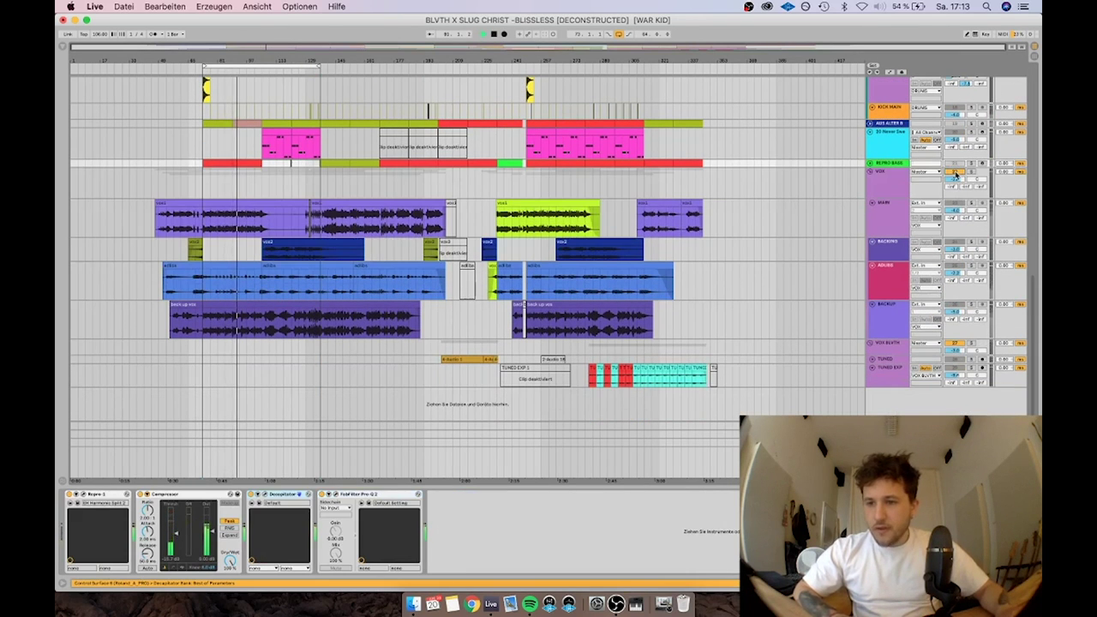
left_click(971, 172)
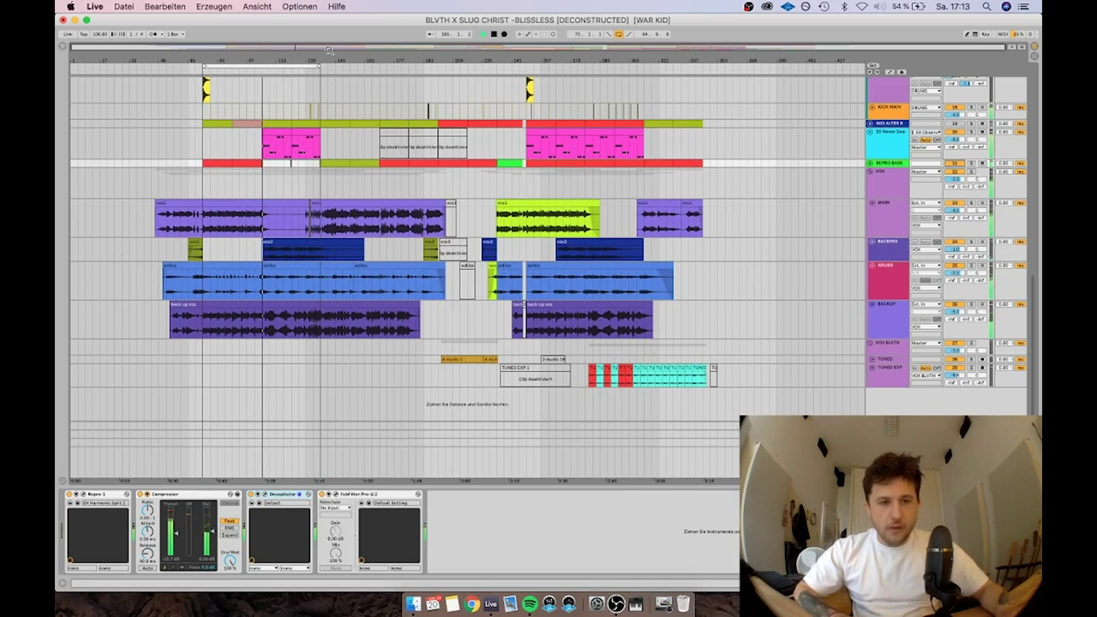
mouse_move(319, 63)
left_mouse_down()
mouse_move(715, 107)
mouse_move(718, 120)
left_mouse_up()
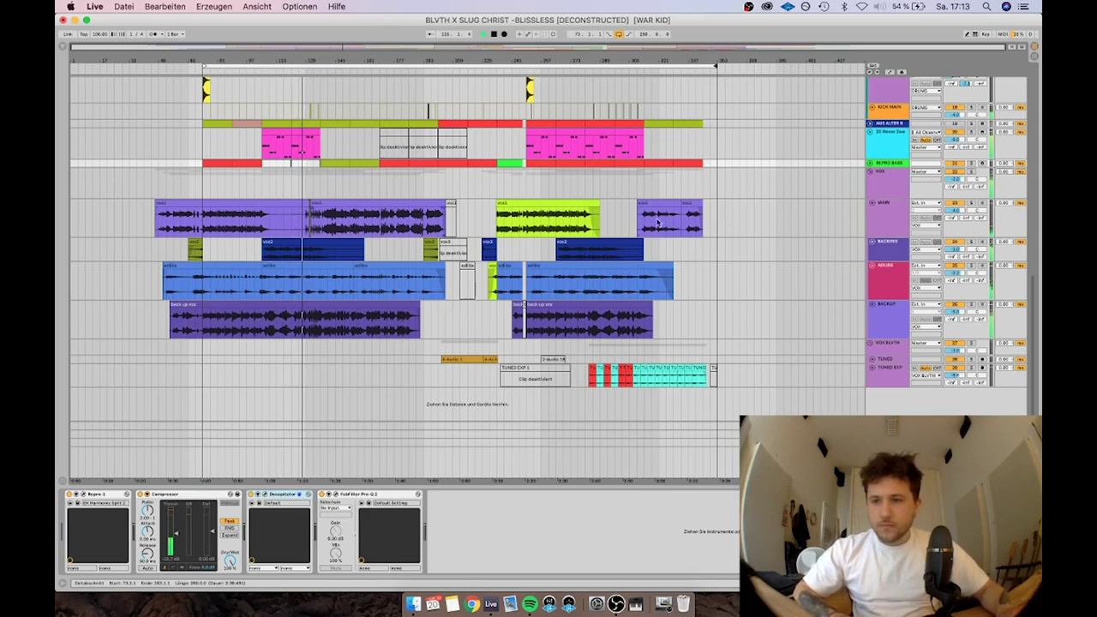
Unfold the REPRO BASS track and bring up the Never Sweet 808 sampler of track 20.
left_click(877, 187)
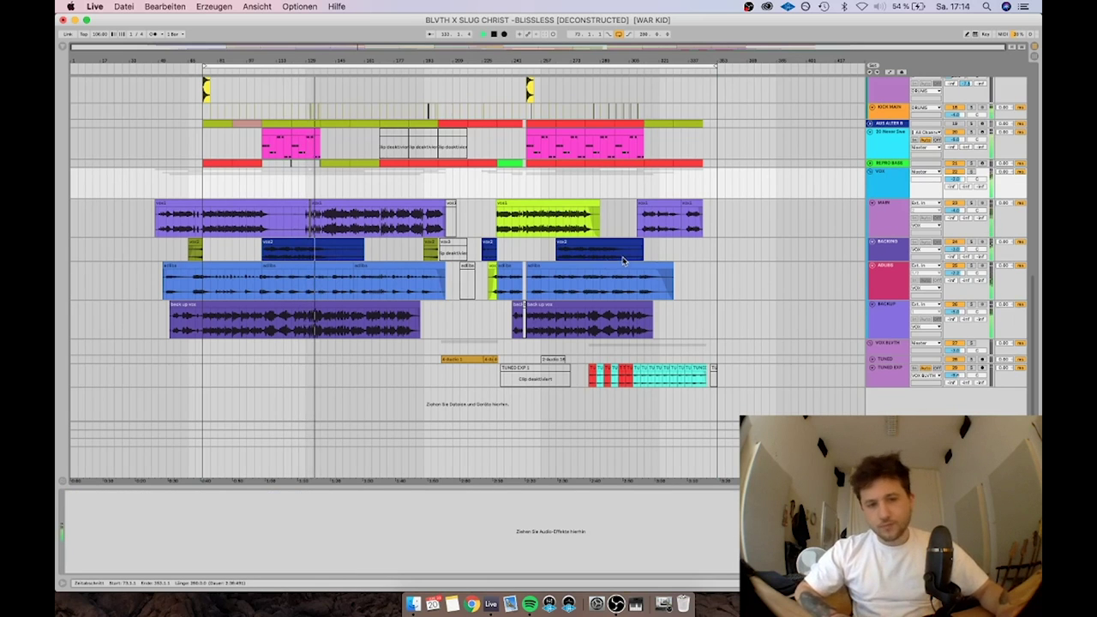
scroll(610, 269, "up", 3)
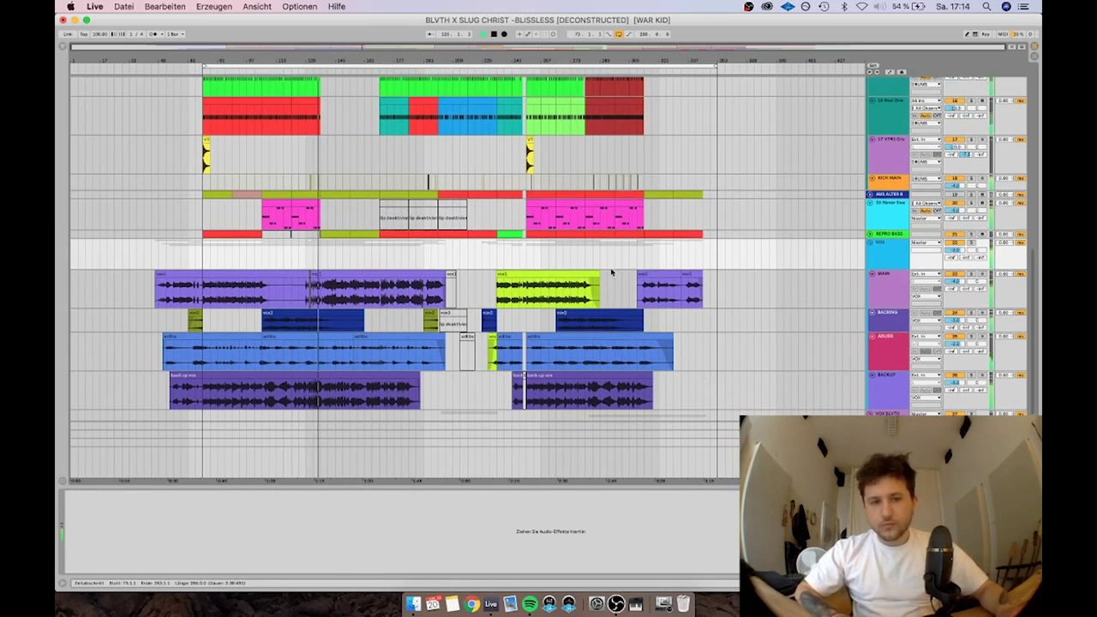
left_click(873, 234)
scroll(874, 270, "up", 3)
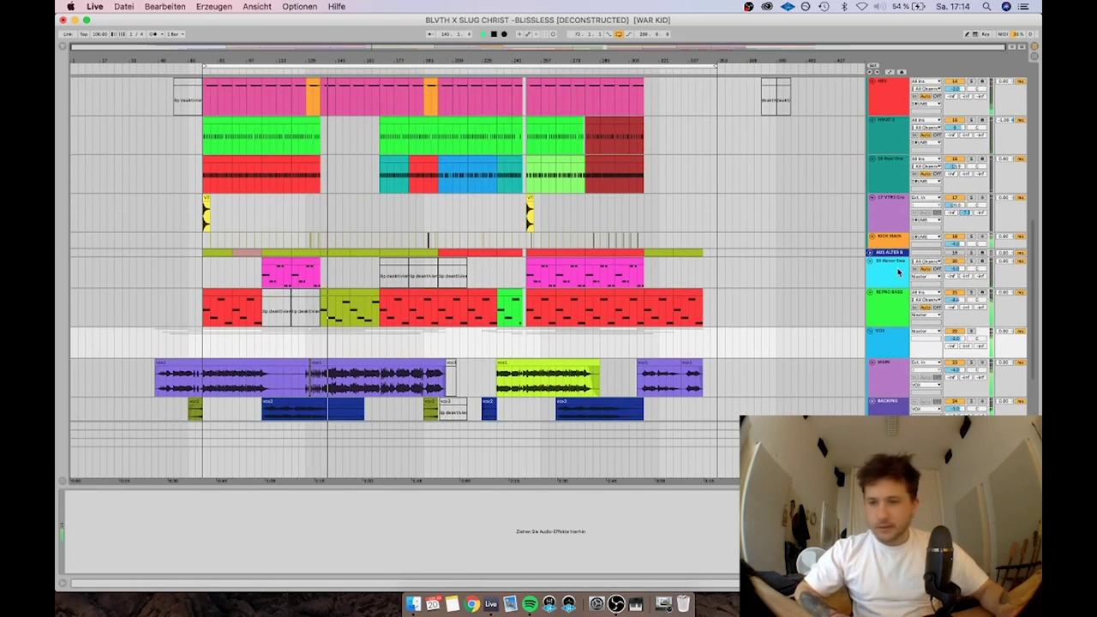
left_click(889, 266)
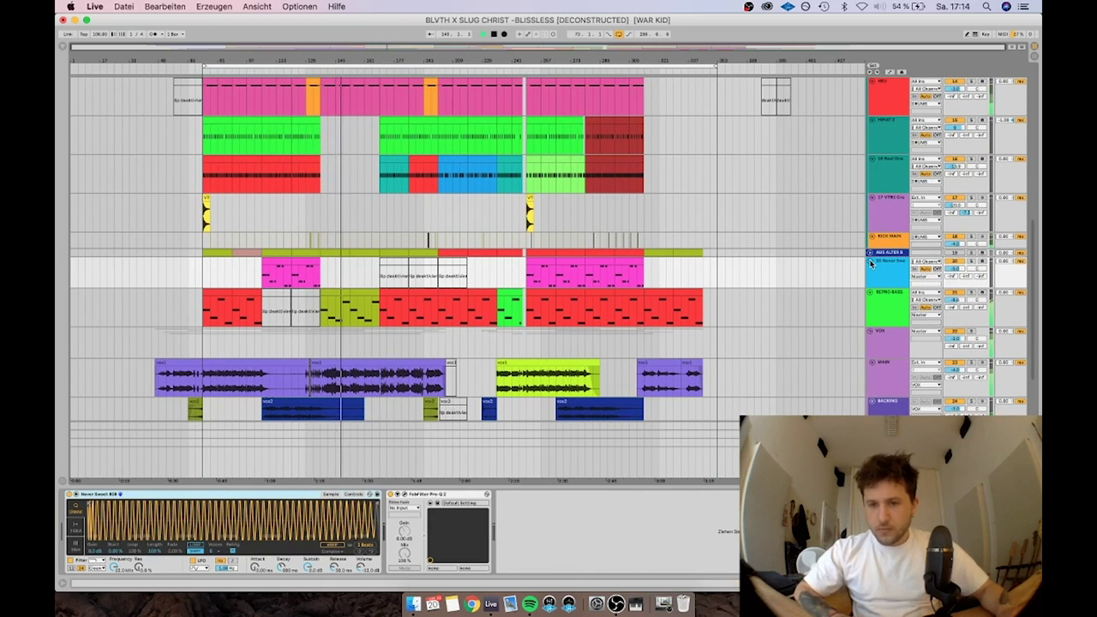
key("space")
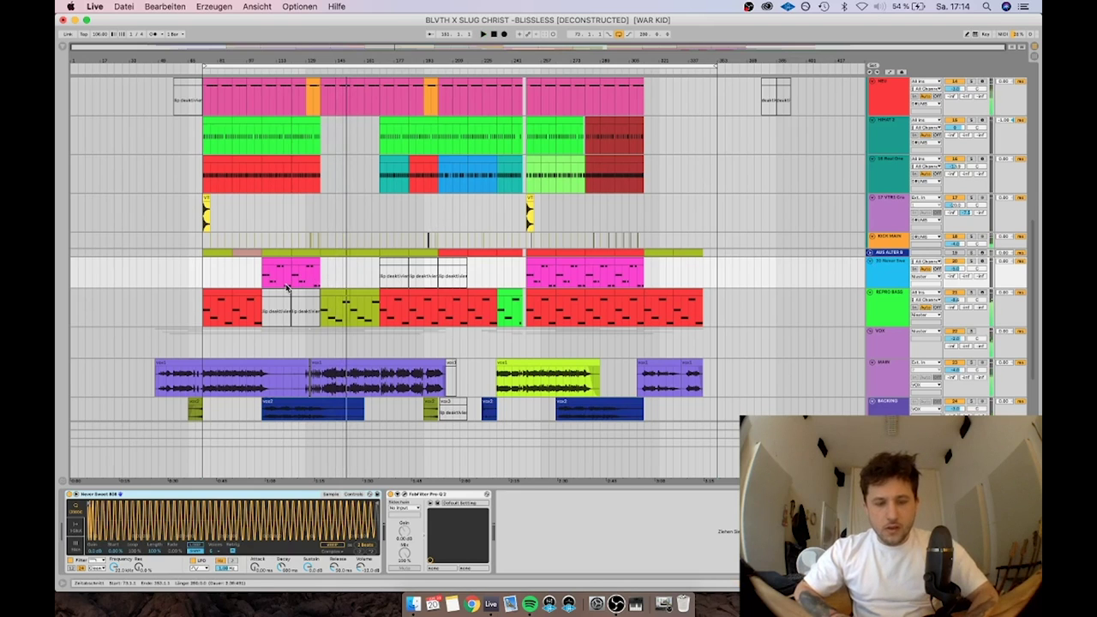
Play from bar 73, where track 20 has no clip before bar 105, and listen to REPRO BASS soloed.
left_click(211, 279)
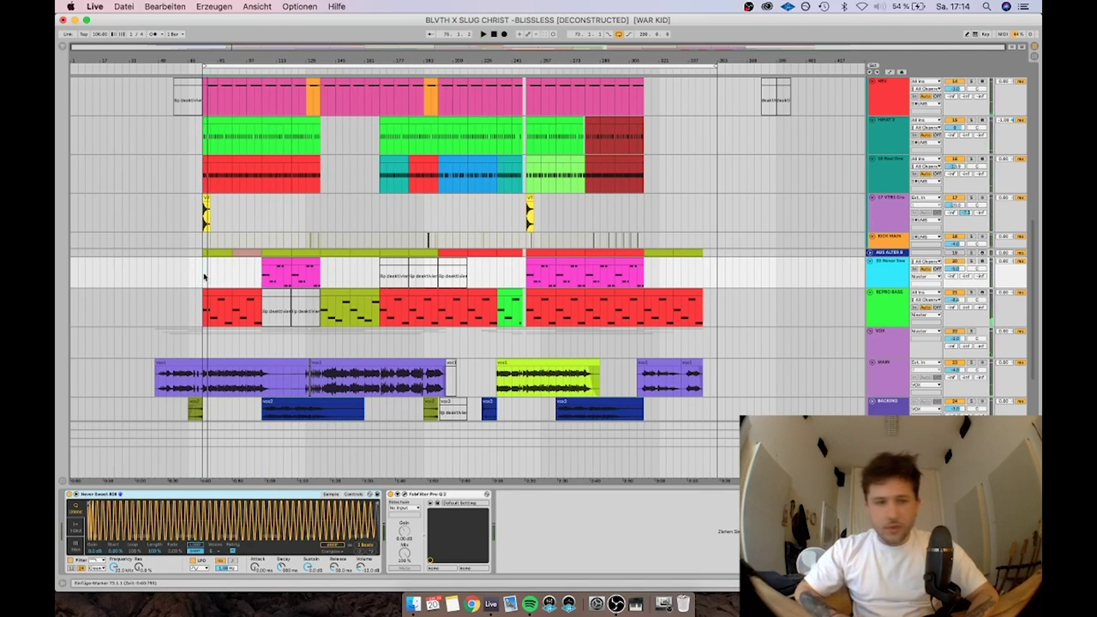
left_click_drag(204, 276, 263, 276)
key("space")
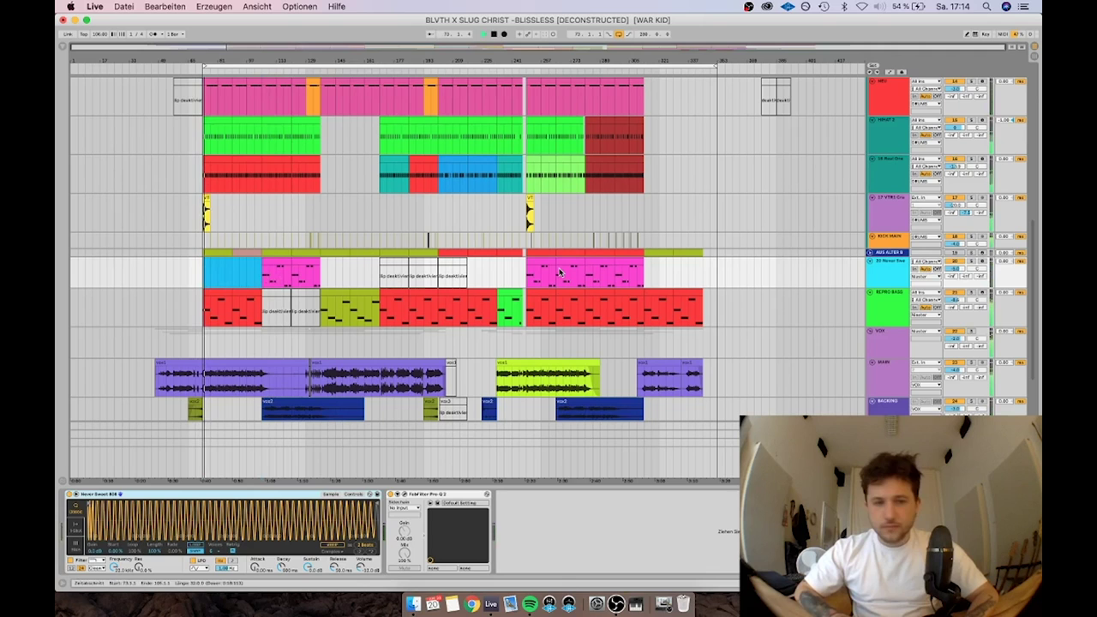
left_click(972, 293)
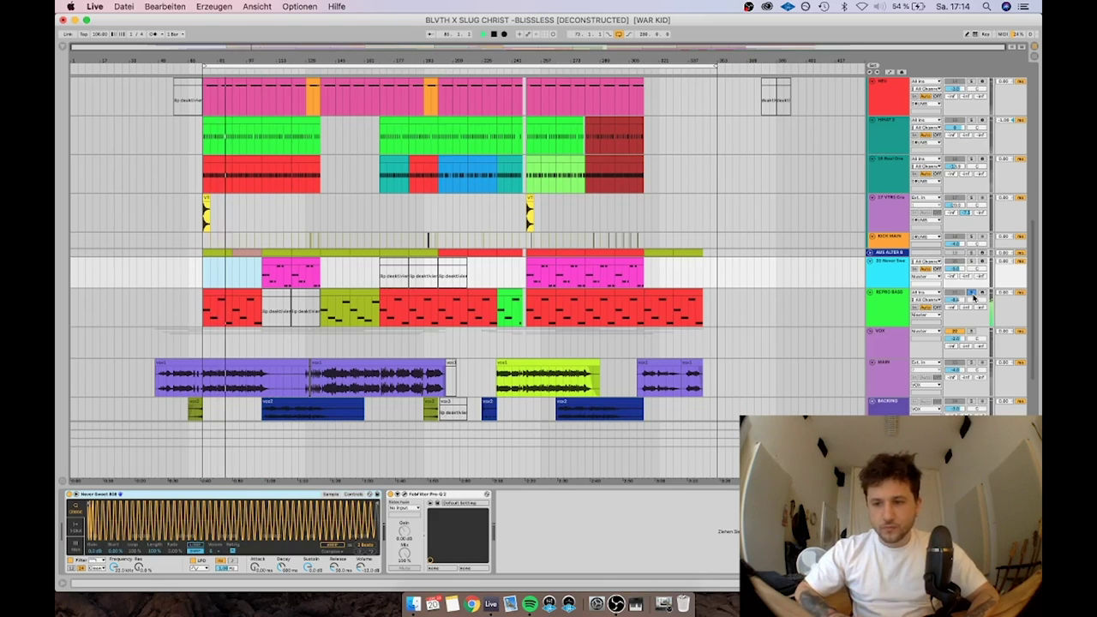
Play the first clips of 808 track 20 and compare the track soloed with the full mix.
left_click(268, 281)
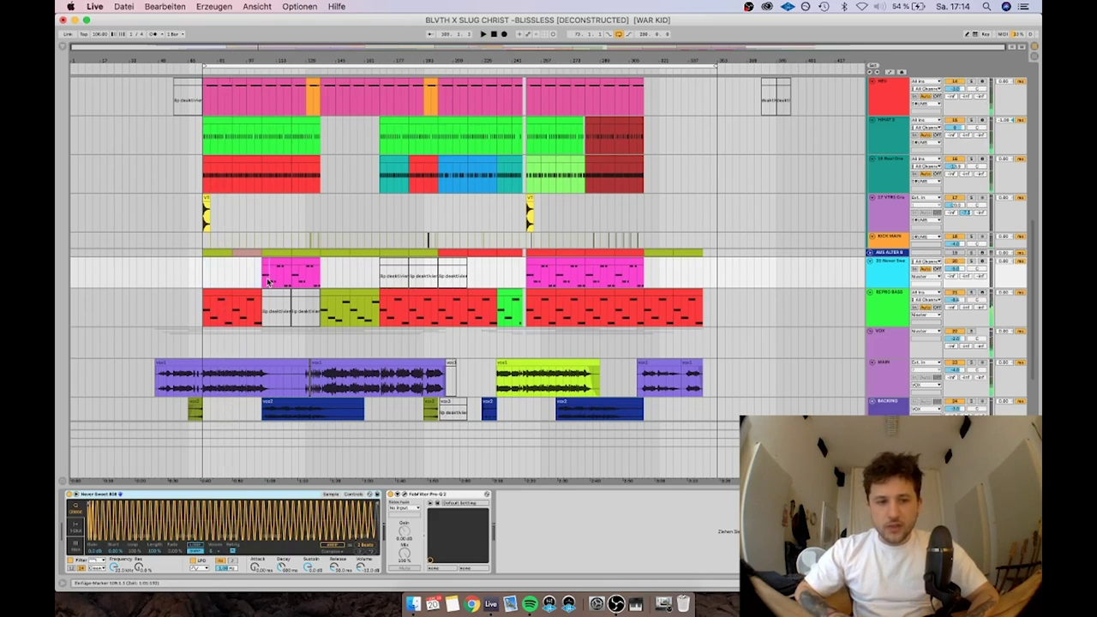
key("space")
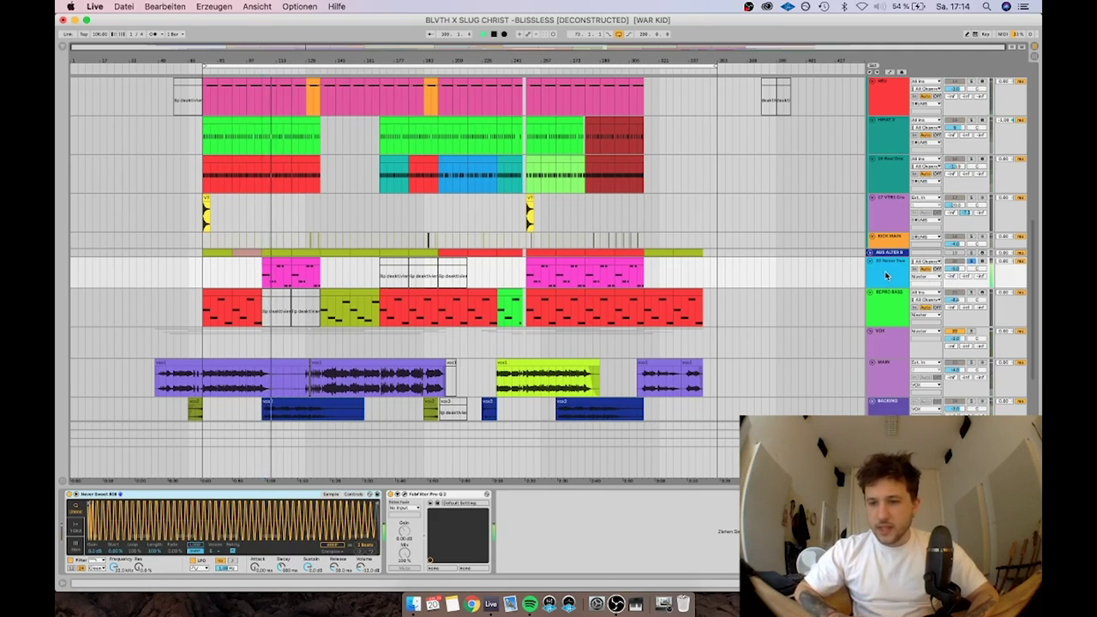
left_click(972, 261)
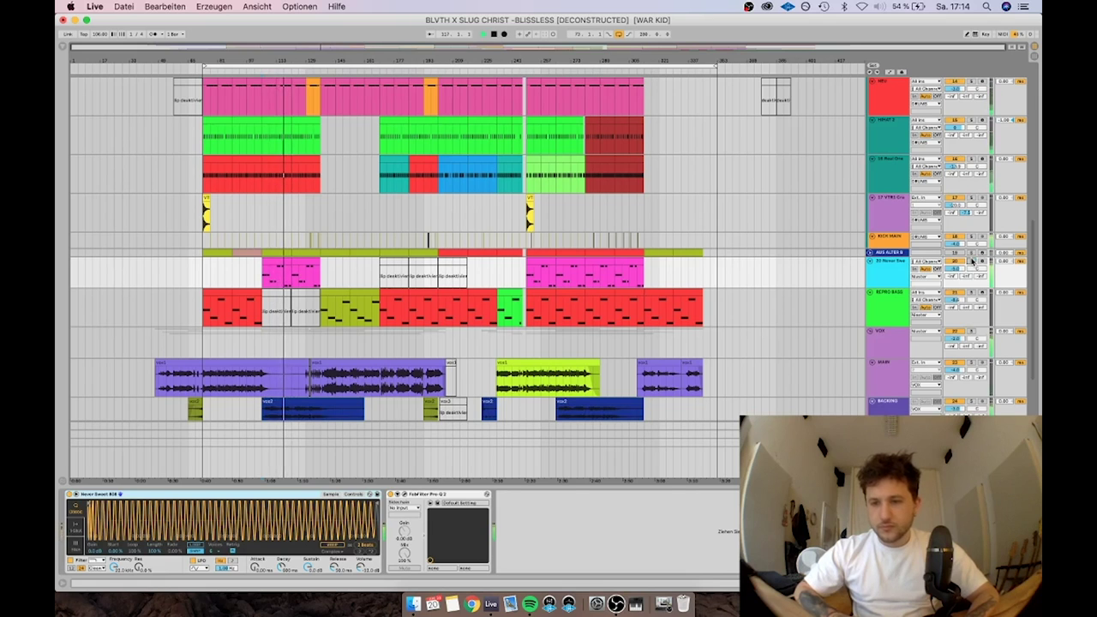
key("space")
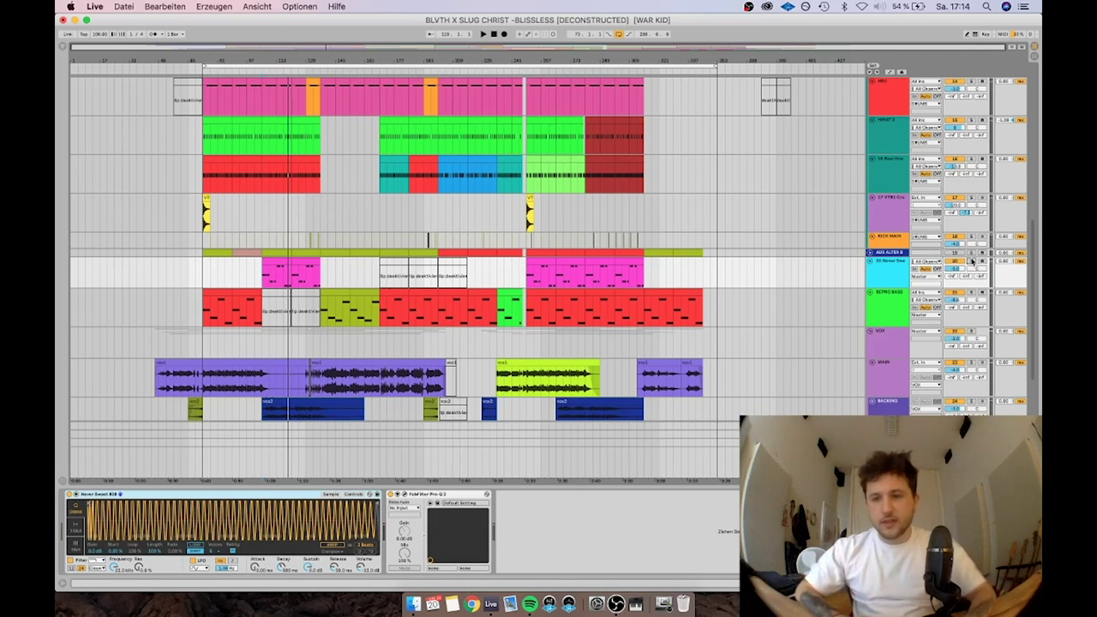
Listen to the full mix from bar 137, where the first clips of 808 track 20 end.
left_click(890, 274)
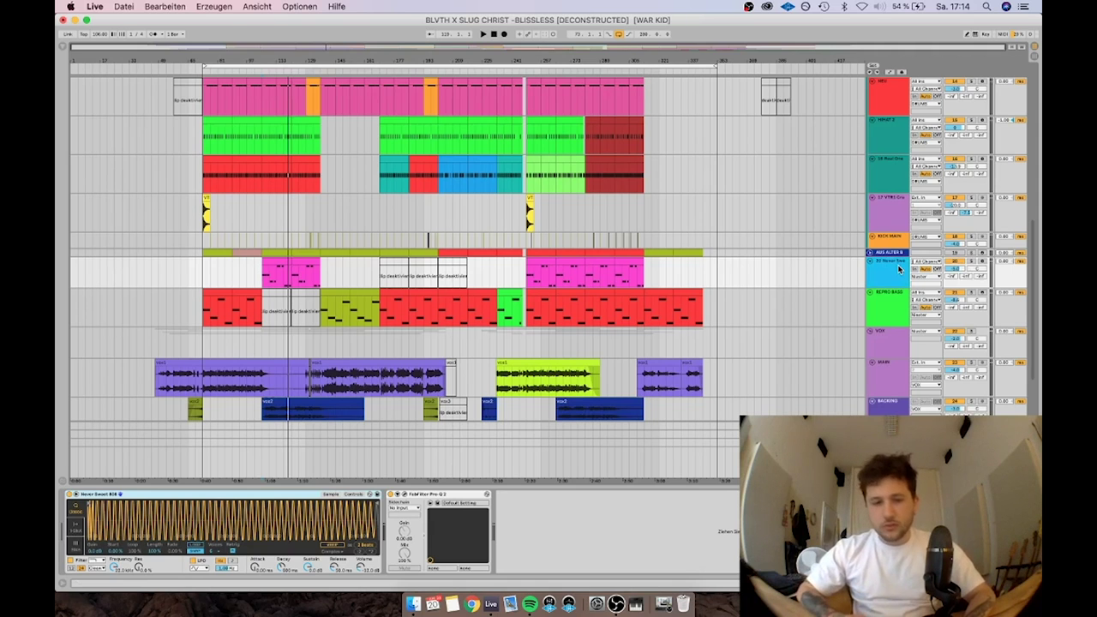
key("space")
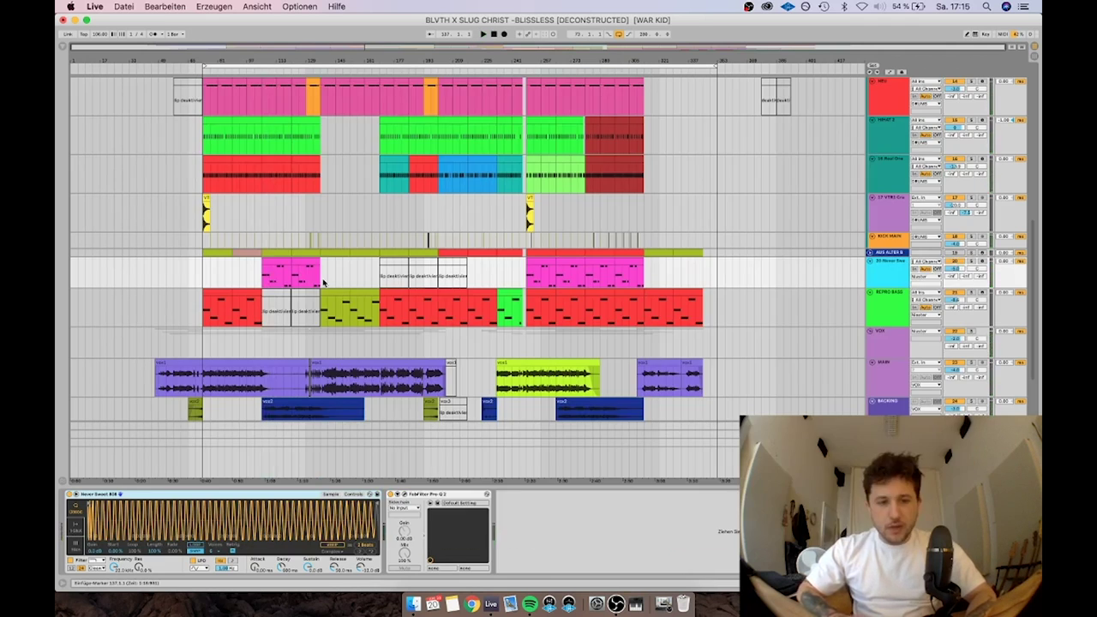
key("space")
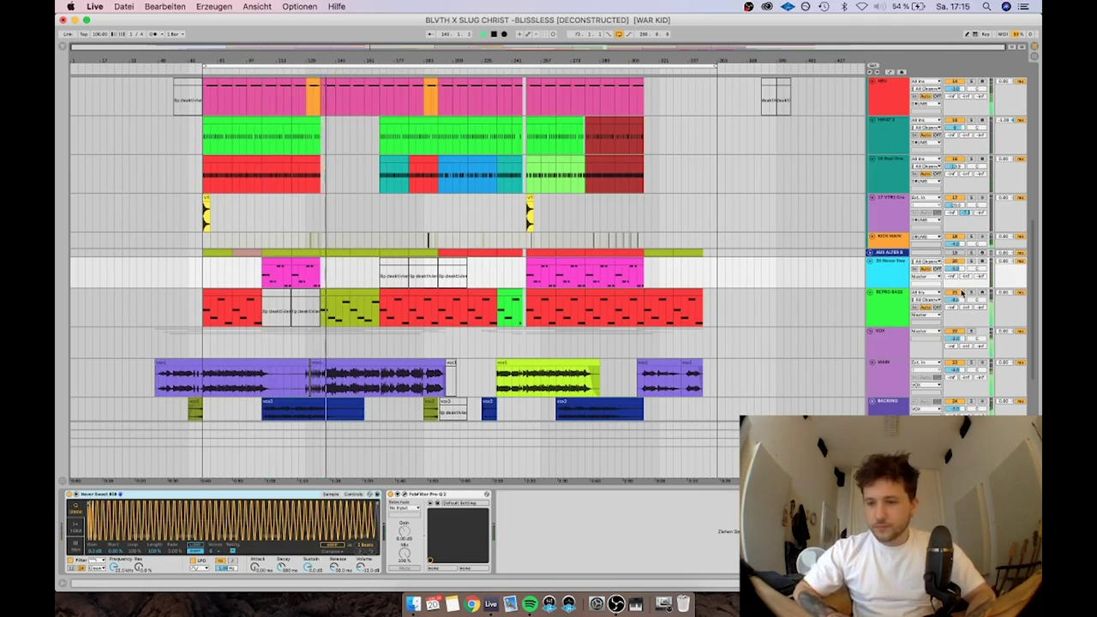
key("space")
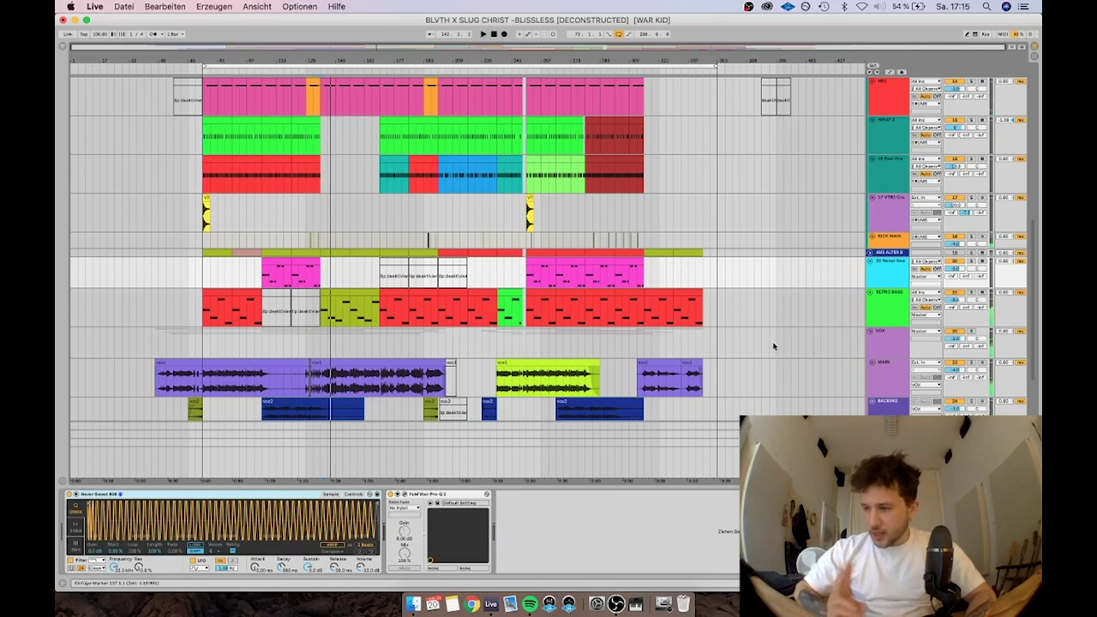
key("space")
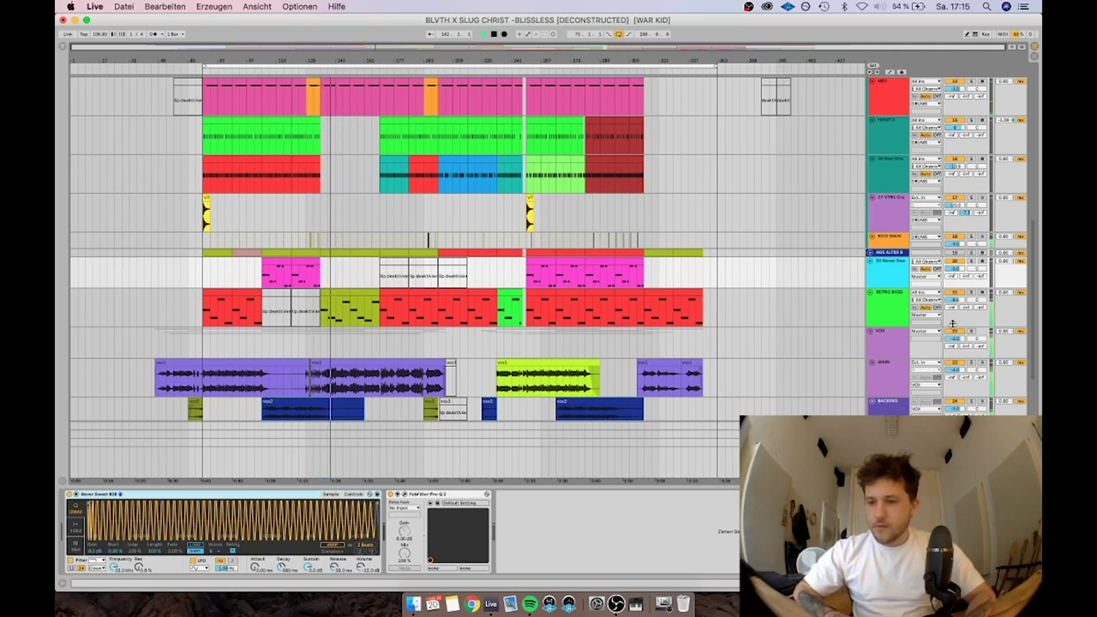
Play WAR KID track 8 soloed from bar 137 and show the device chain of the DISTORTION track.
left_click(630, 315)
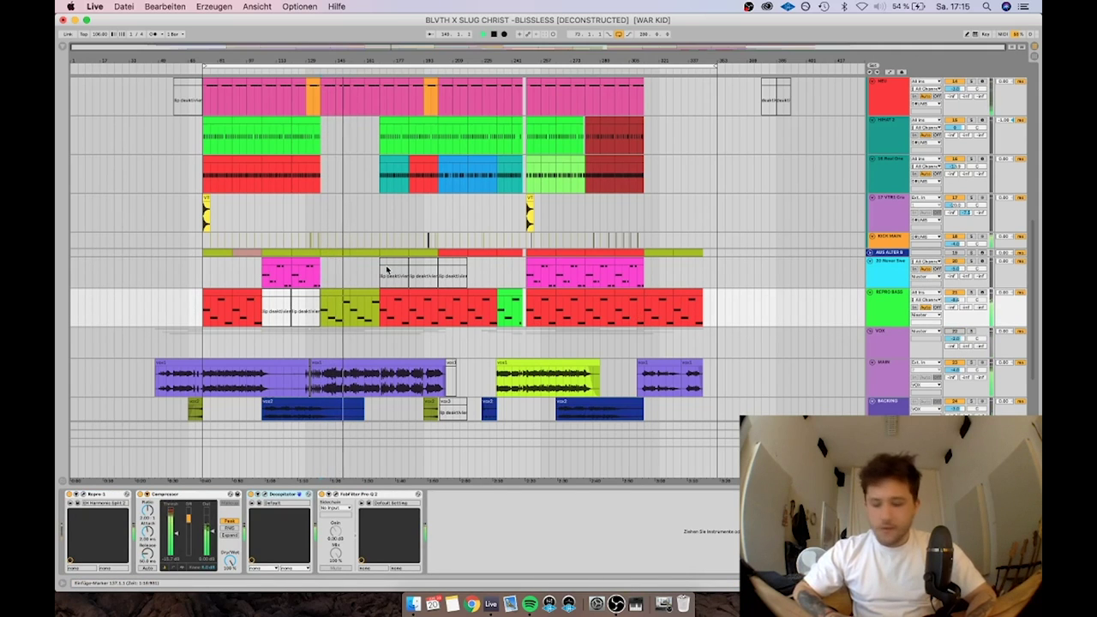
scroll(387, 270, "up", 3)
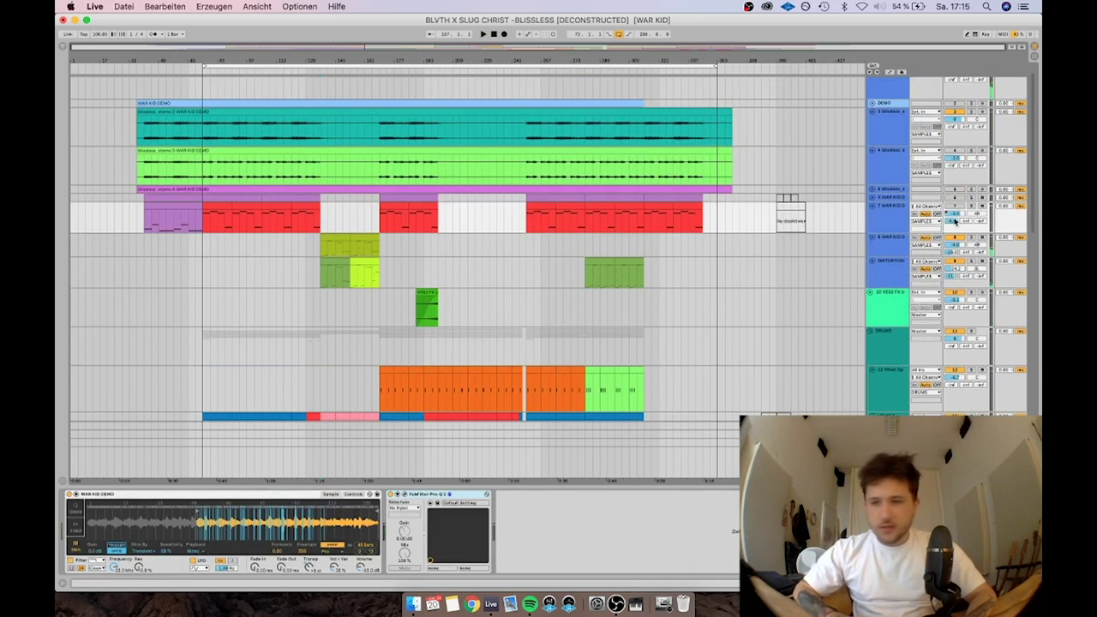
left_click(331, 237)
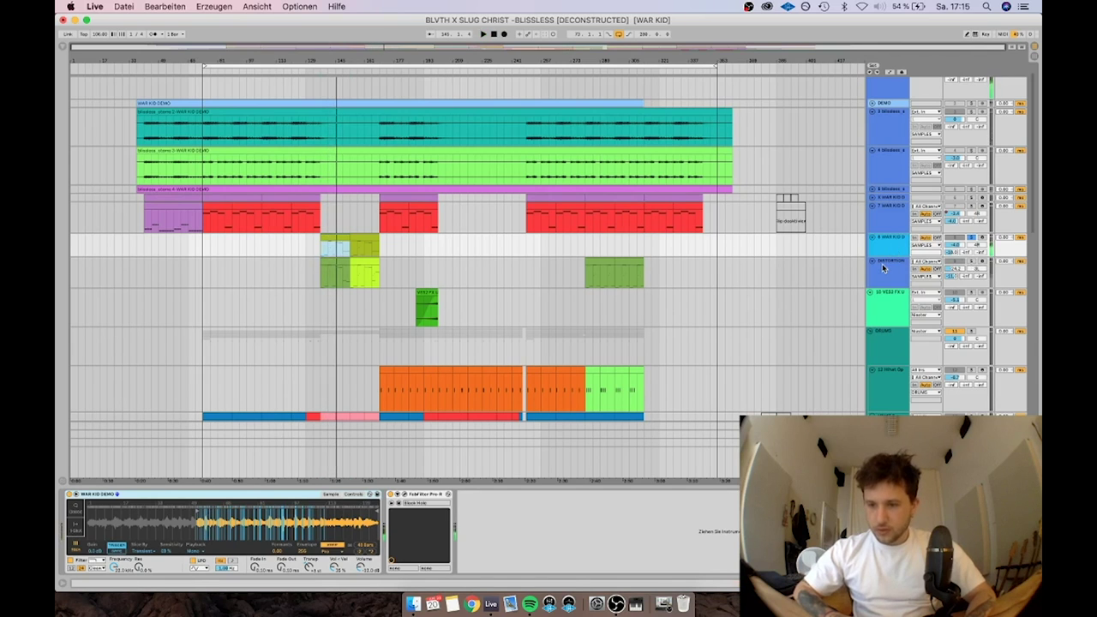
left_click(883, 268)
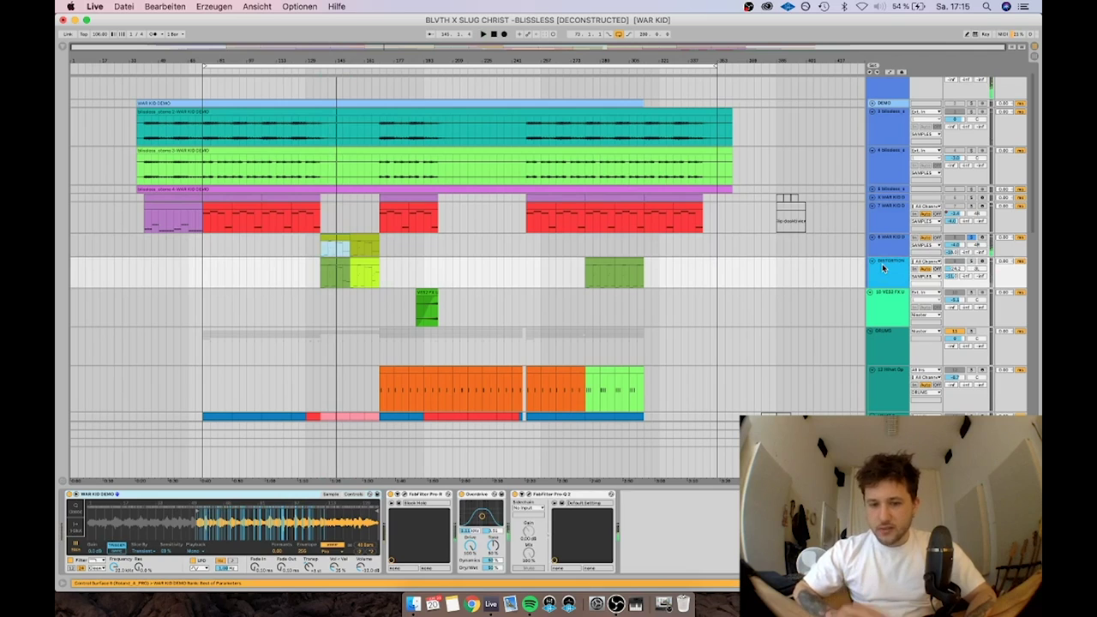
left_click(378, 249)
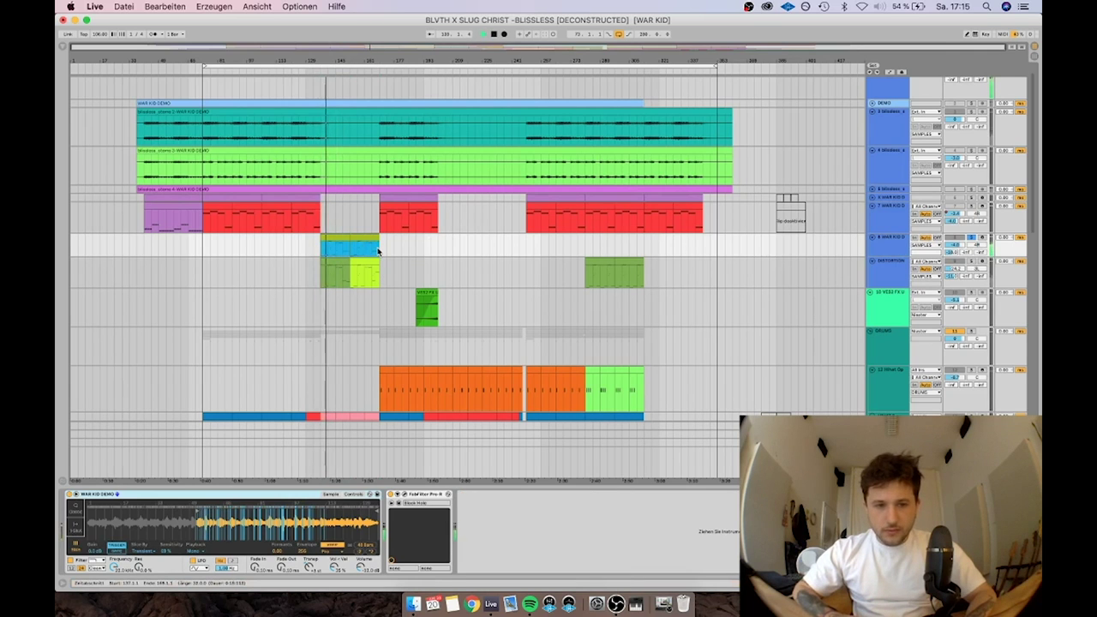
Solo the DISTORTION track and play it together with WAR KID track 8.
left_click(973, 262)
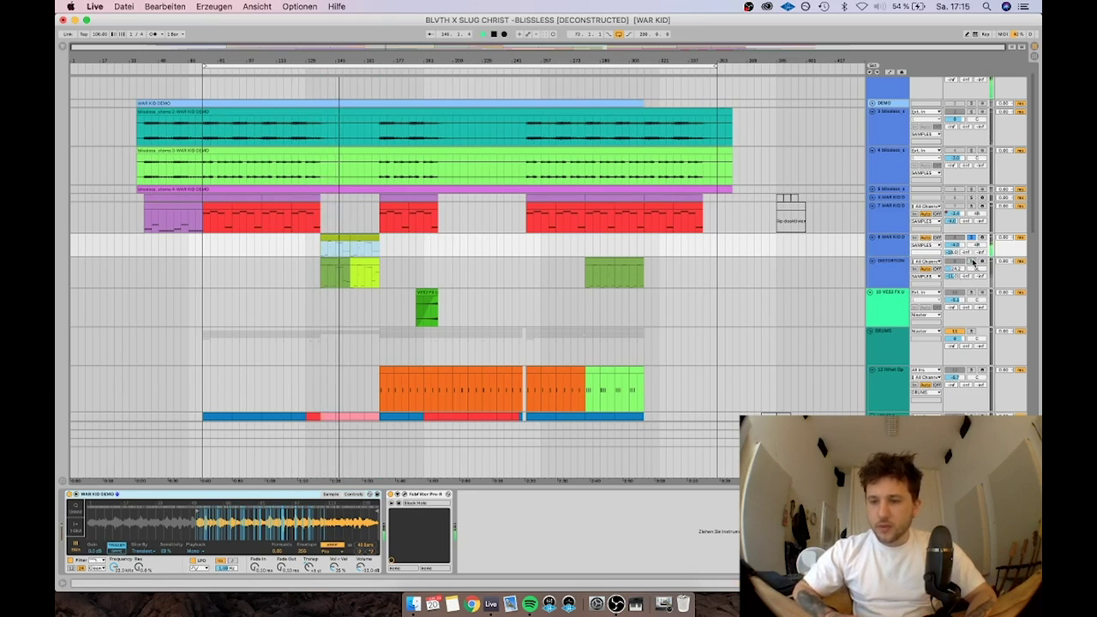
left_click(959, 268)
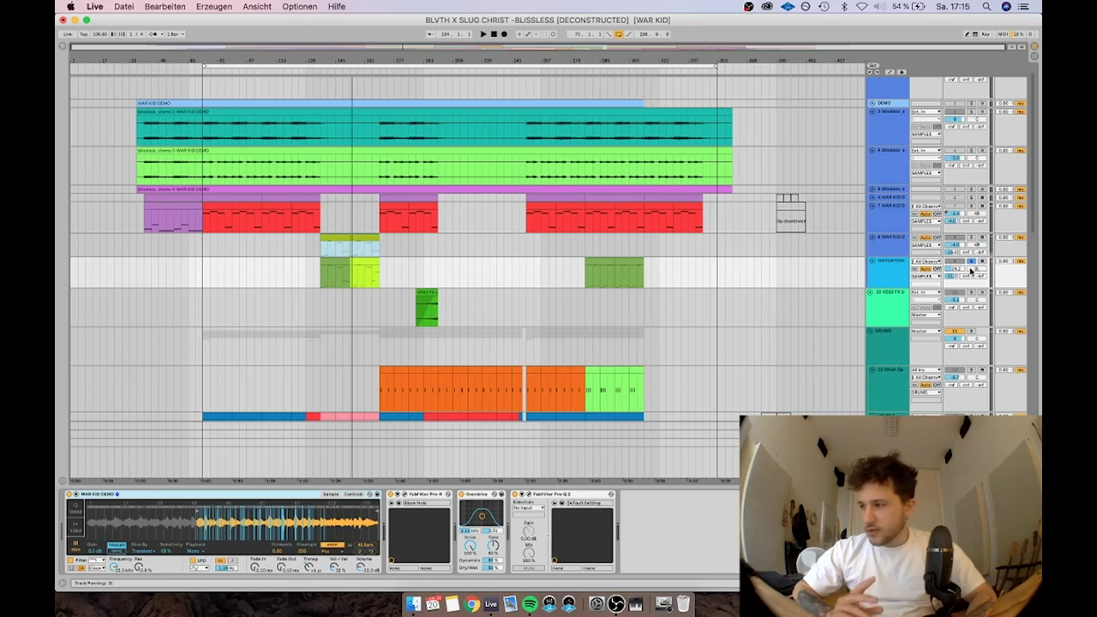
key("space")
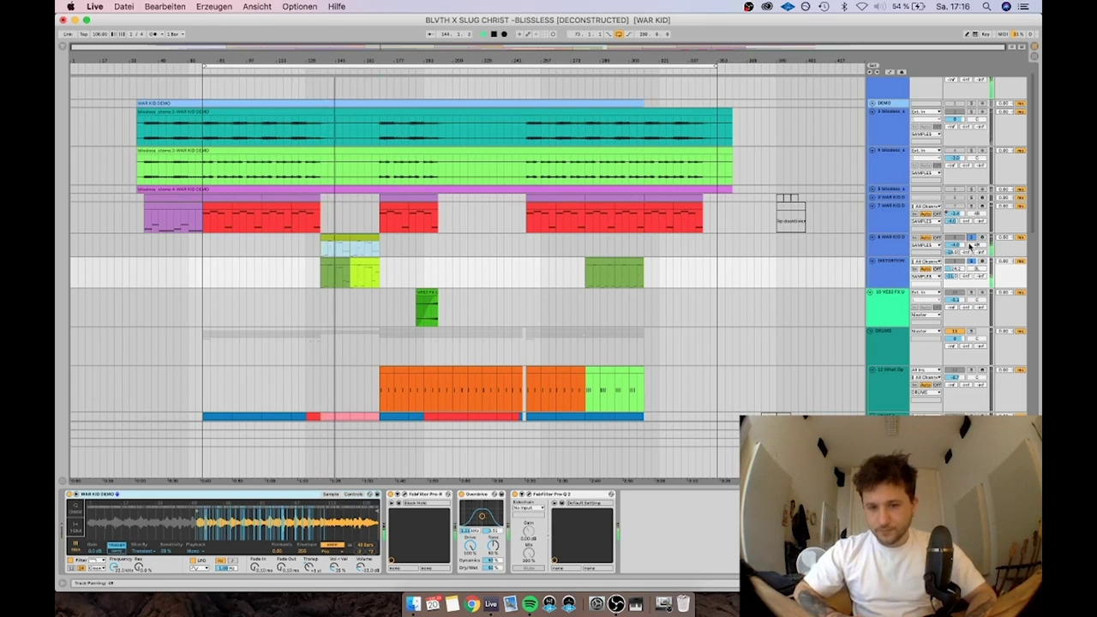
Solo REPRO BASS along with tracks 8 and DISTORTION, and return to the full mix.
scroll(973, 283, "down", 4)
scroll(975, 320, "down", 3)
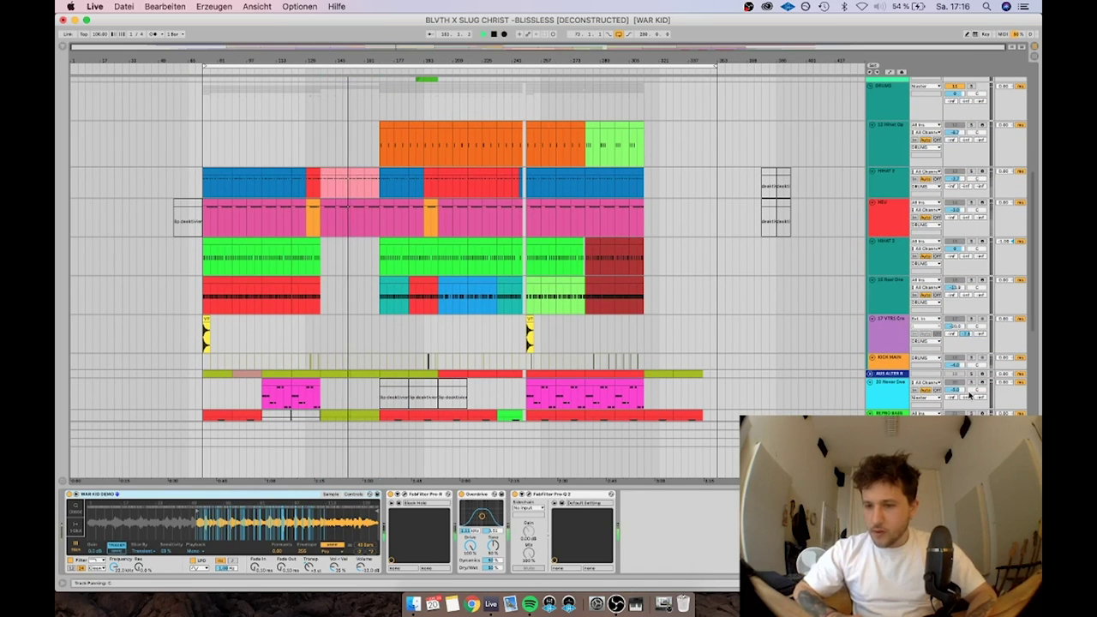
left_click(971, 413)
scroll(971, 413, "down", 3)
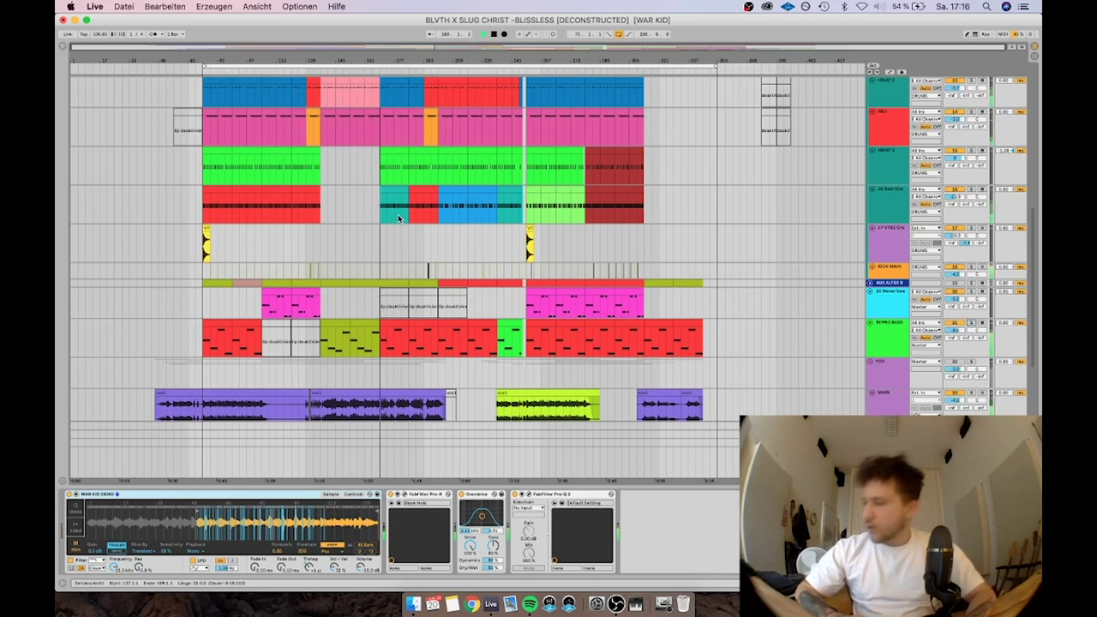
Listen to the full mix from bar 169 while looking over the drum, sample and vocal tracks.
scroll(515, 255, "up", 5)
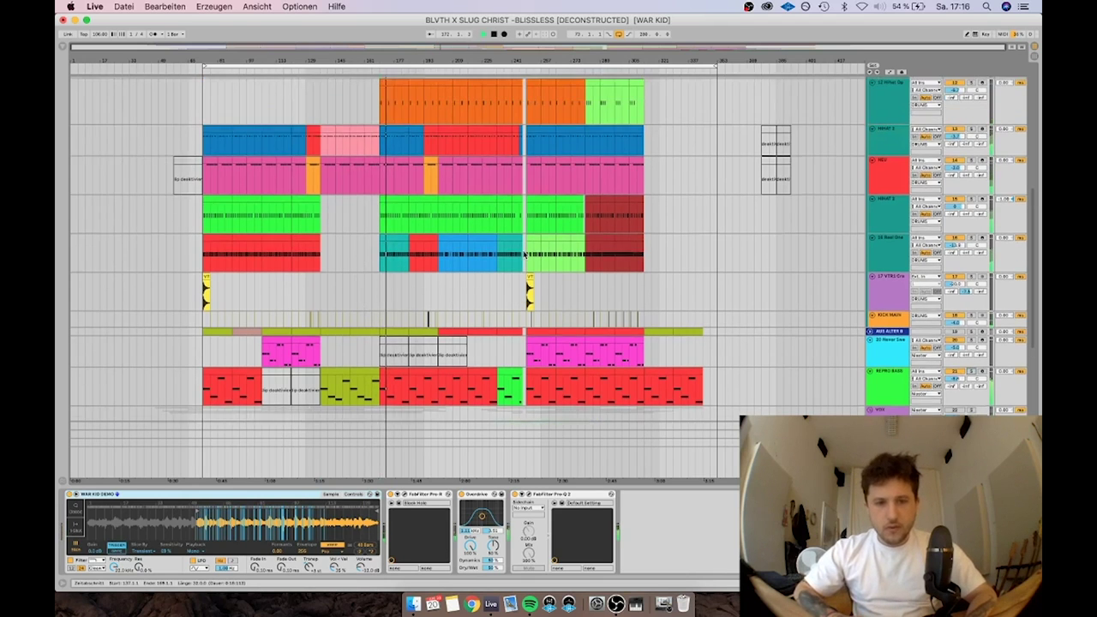
scroll(480, 255, "up", 4)
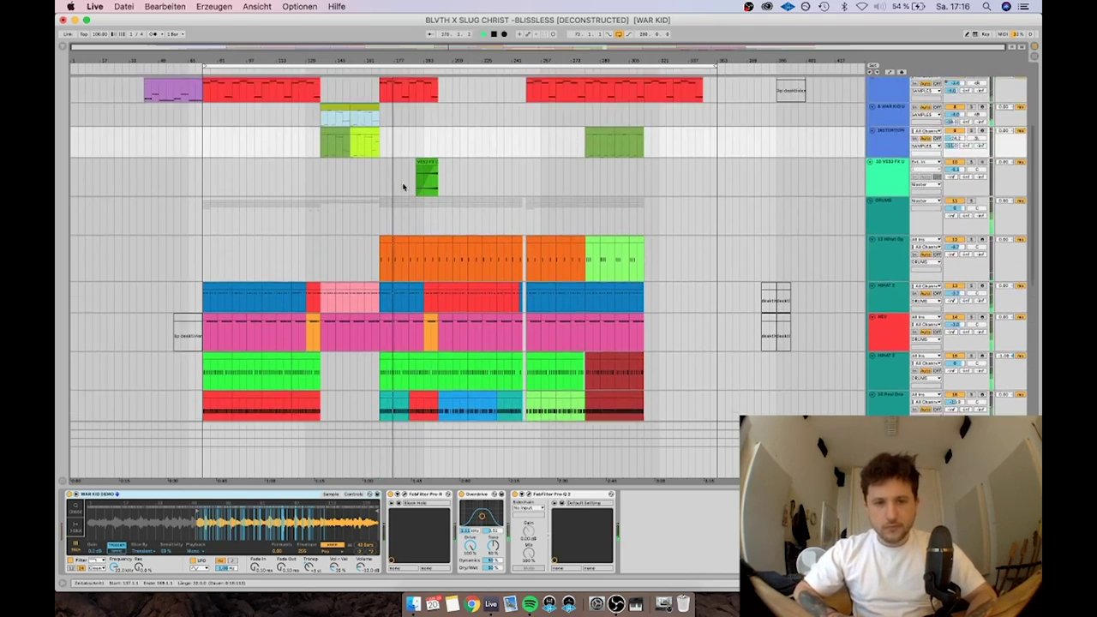
scroll(403, 187, "up", 4)
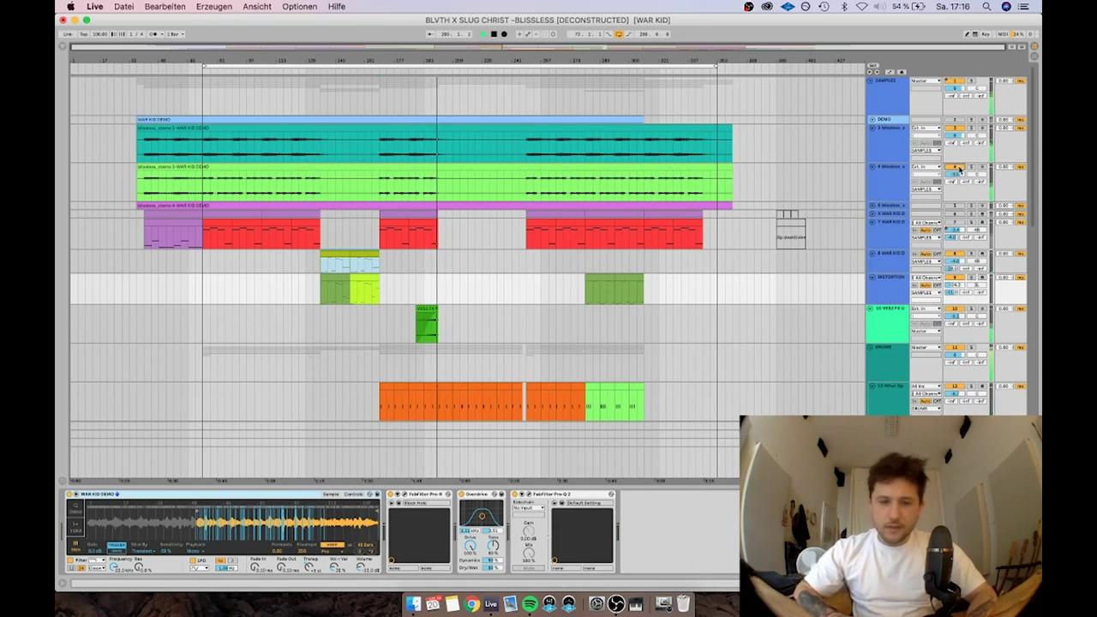
scroll(891, 274, "down", 10)
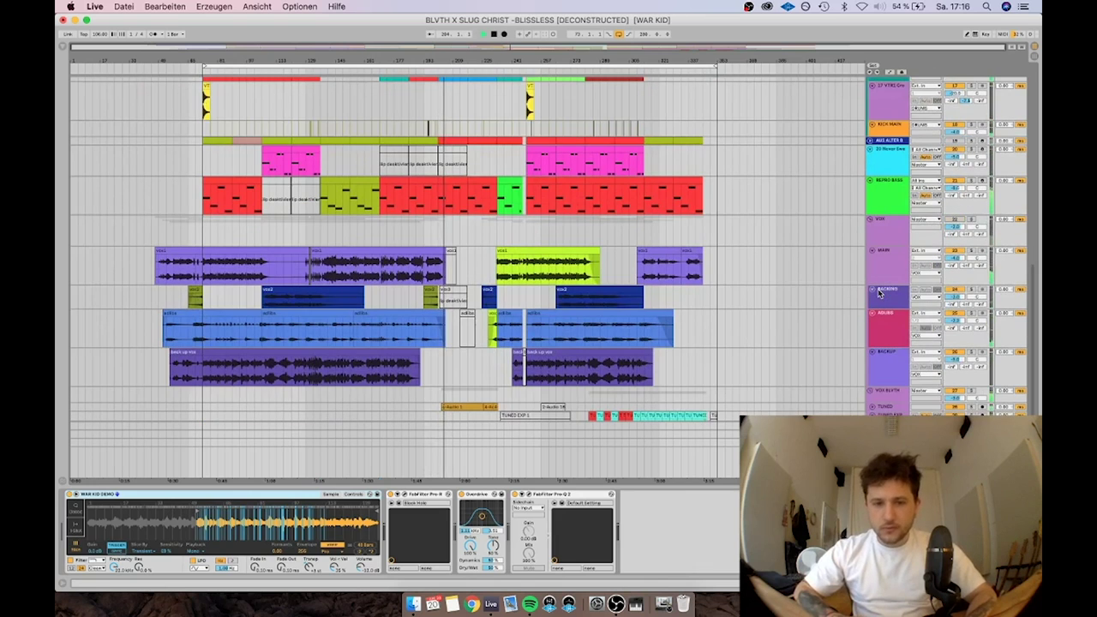
scroll(686, 257, "up", 5)
scroll(514, 223, "down", 6)
Play the full mix from bar 197 and show the OTT and FabFilter Pro-Q 2 devices of the SAMPLES group.
left_click(440, 203)
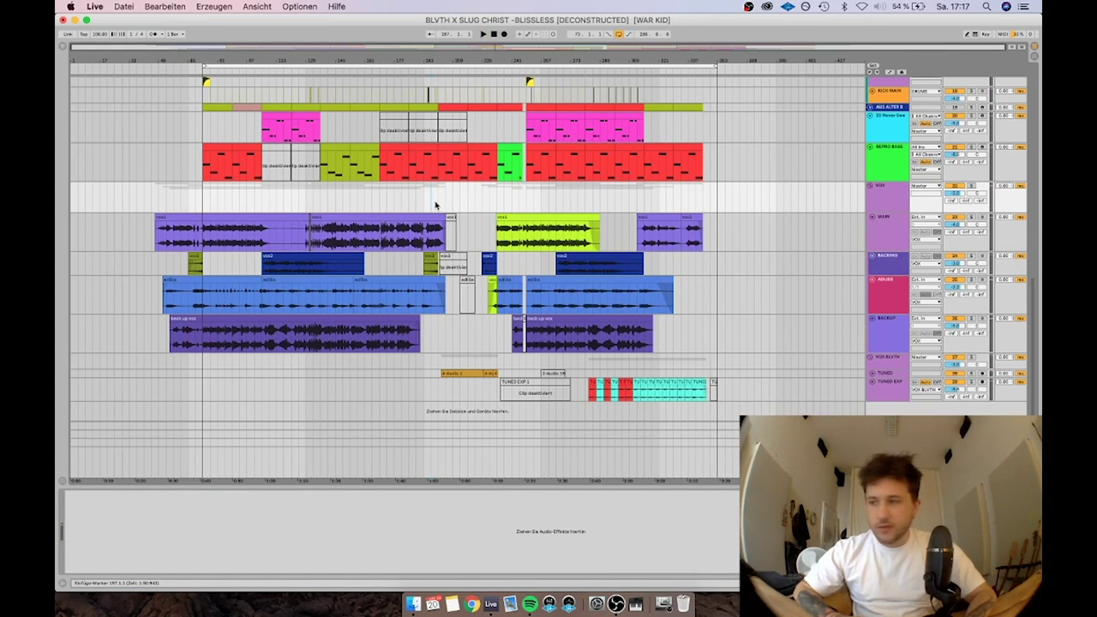
key("space")
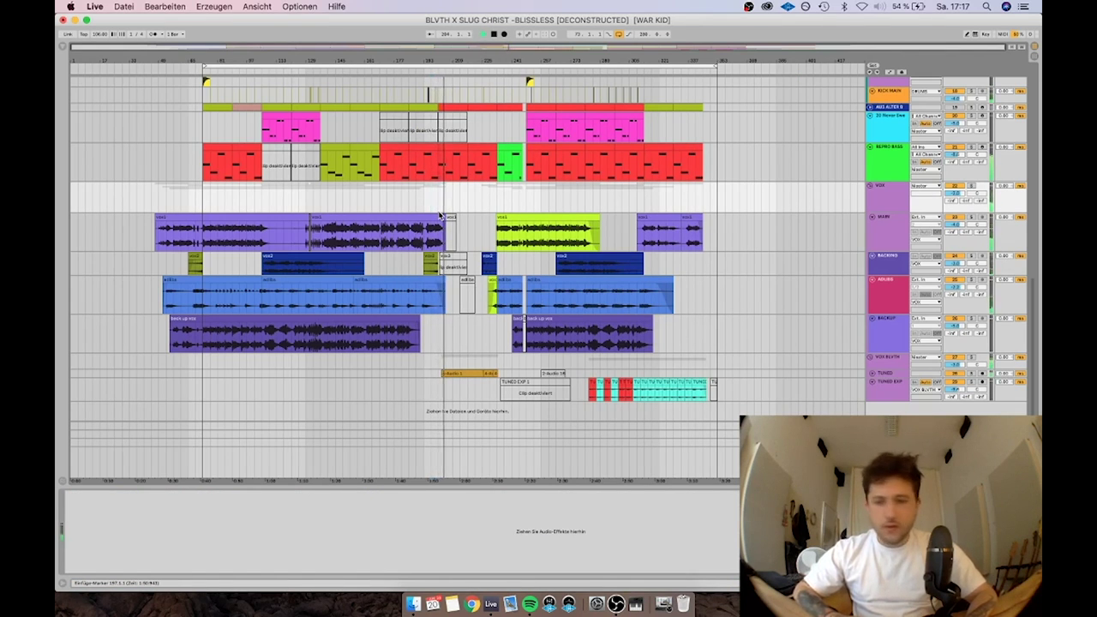
scroll(440, 215, "up", 5)
scroll(439, 215, "up", 5)
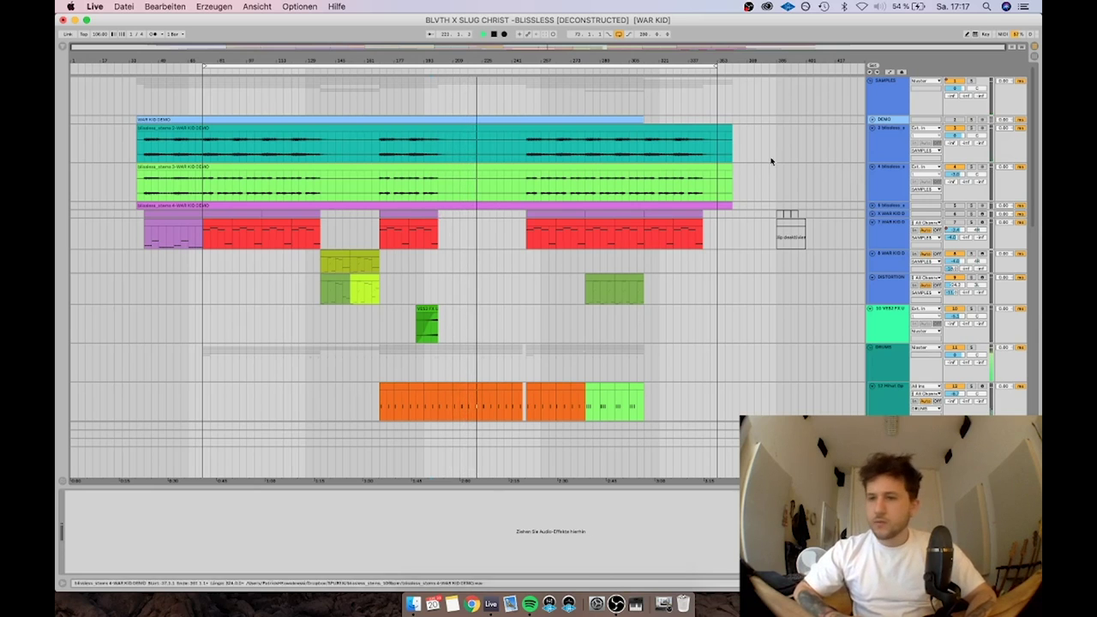
left_click(888, 94)
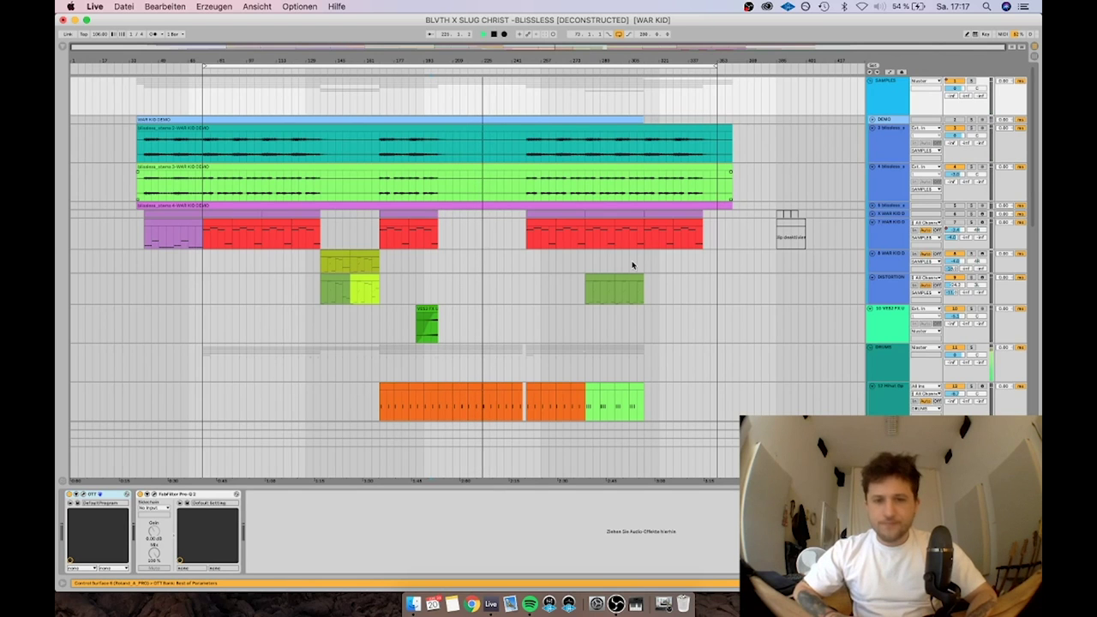
Follow the full mix through the bass and vocal tracks past the break before bar 249, and stop playback.
scroll(528, 268, "down", 5)
scroll(528, 265, "down", 3)
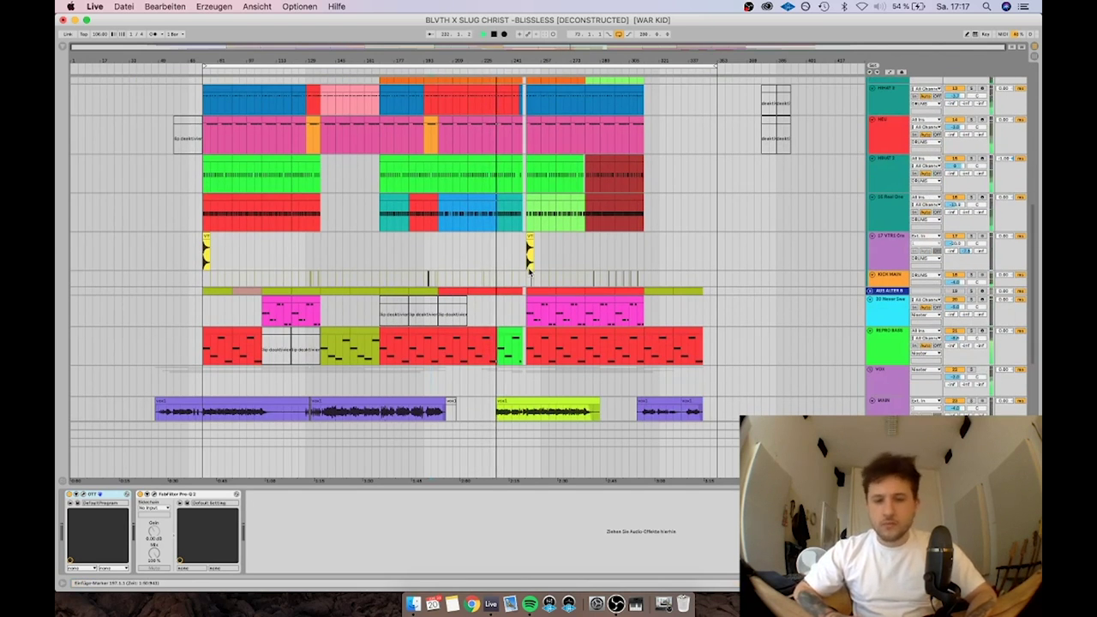
scroll(522, 283, "down", 4)
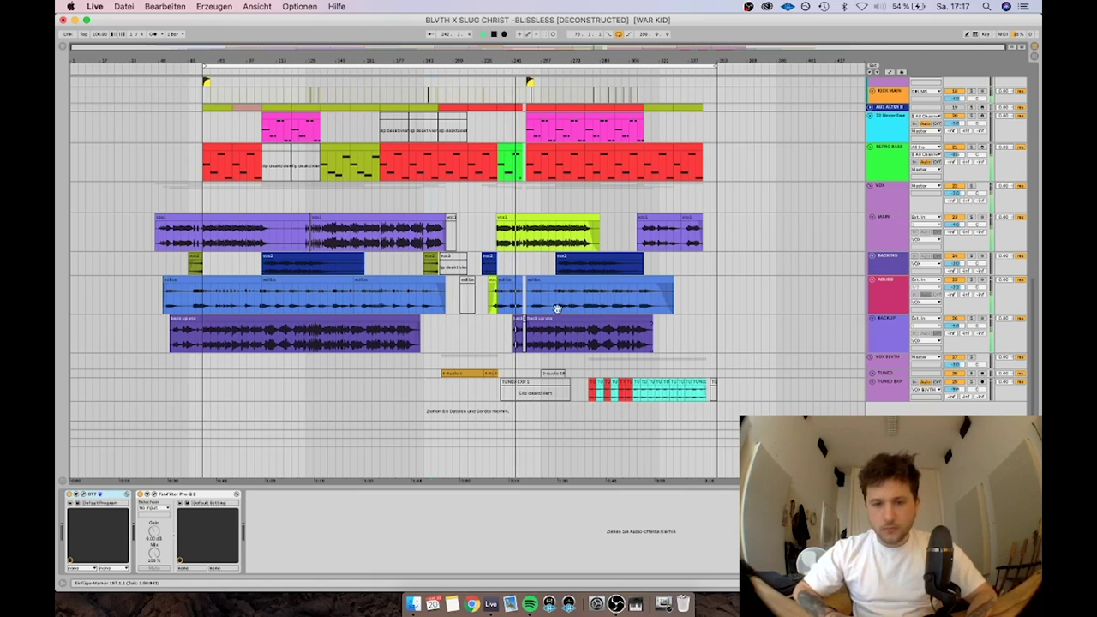
scroll(556, 312, "up", 5)
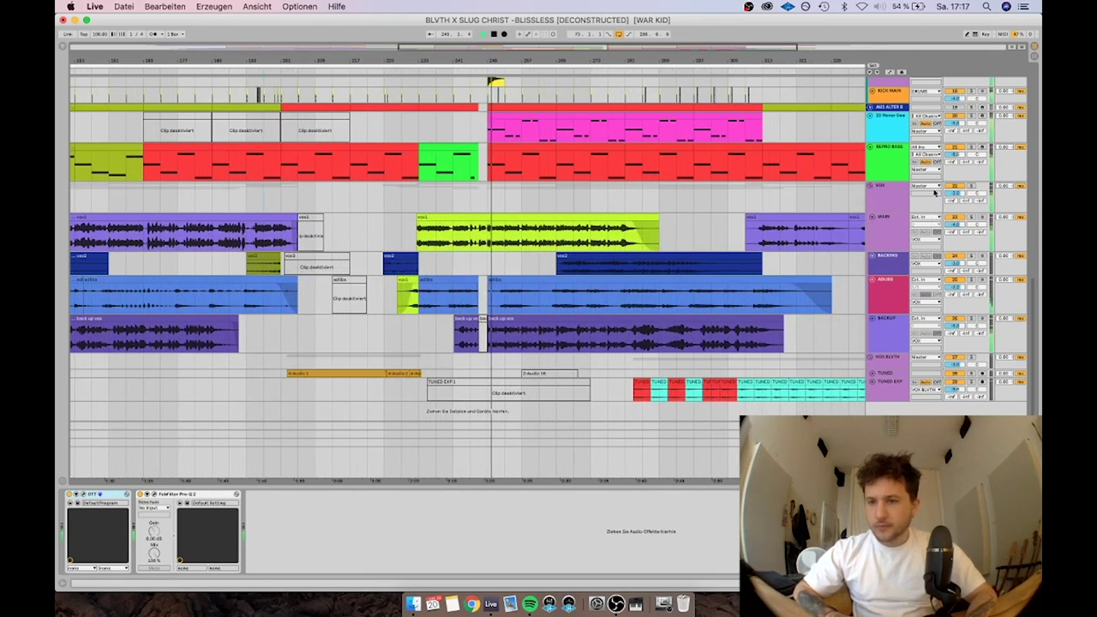
key("space")
scroll(806, 168, "down", 5)
scroll(677, 162, "up", 2)
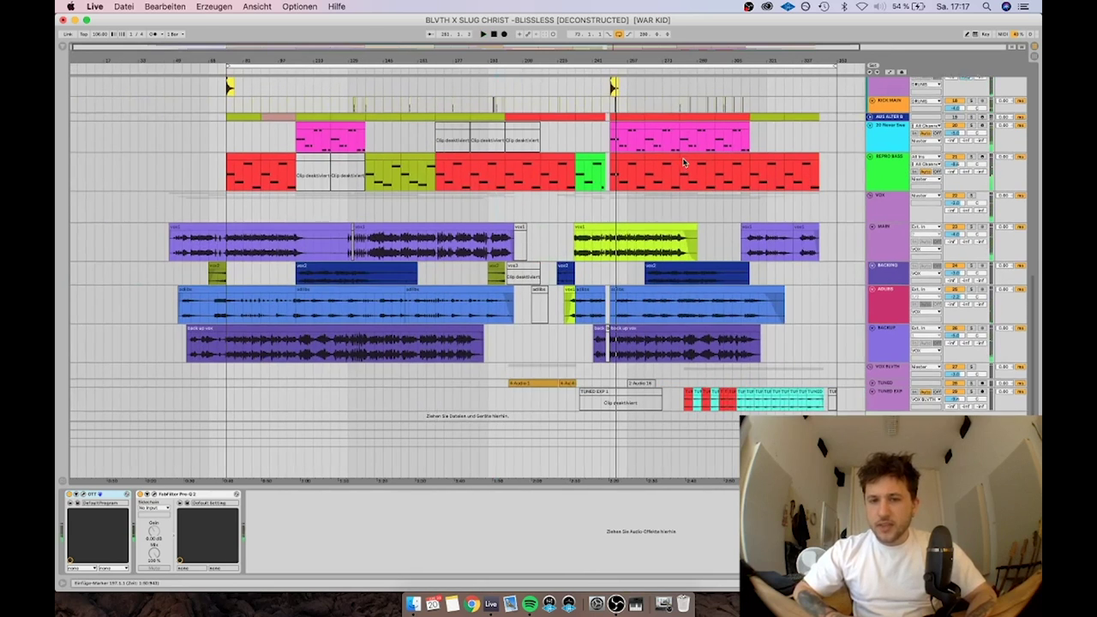
Solo 808 track 20 and REPRO BASS and play them together from bar 249.
left_click(600, 168)
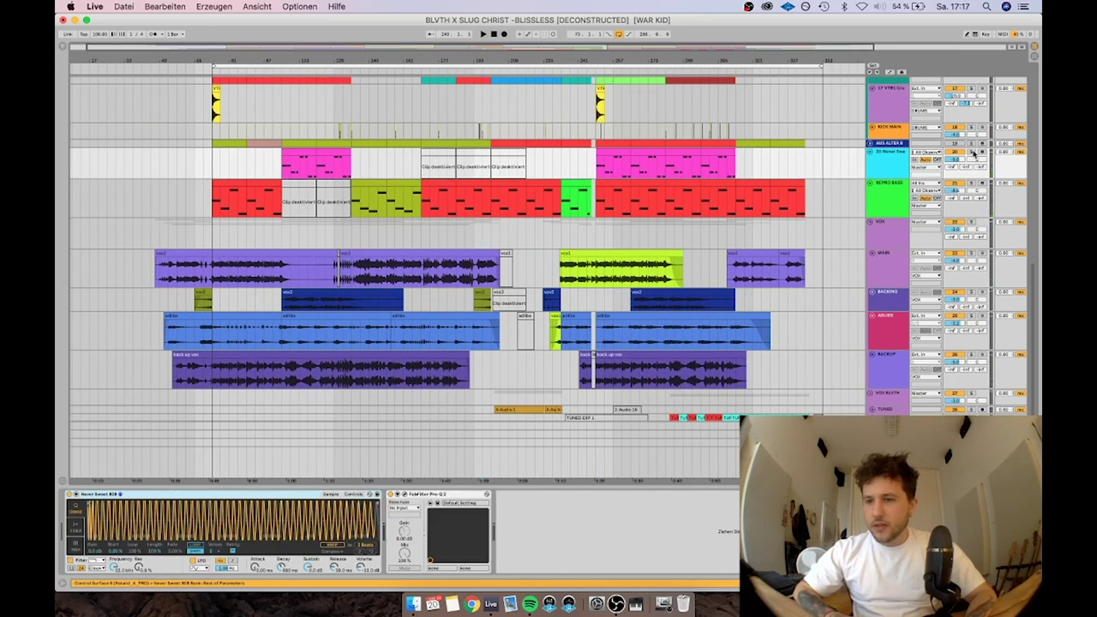
left_click(956, 196)
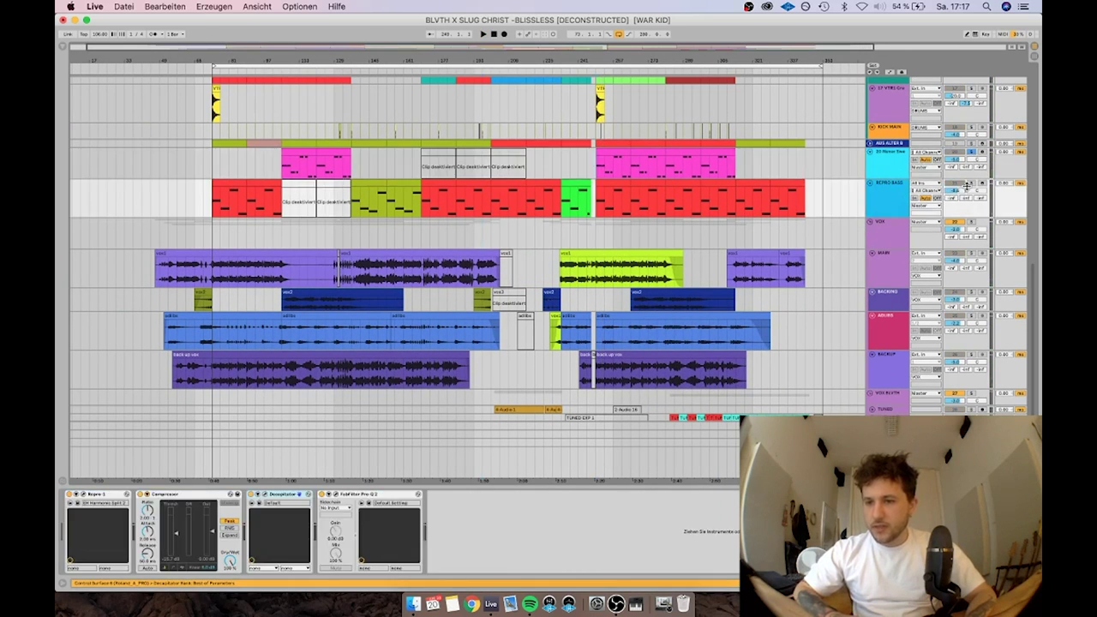
key("space")
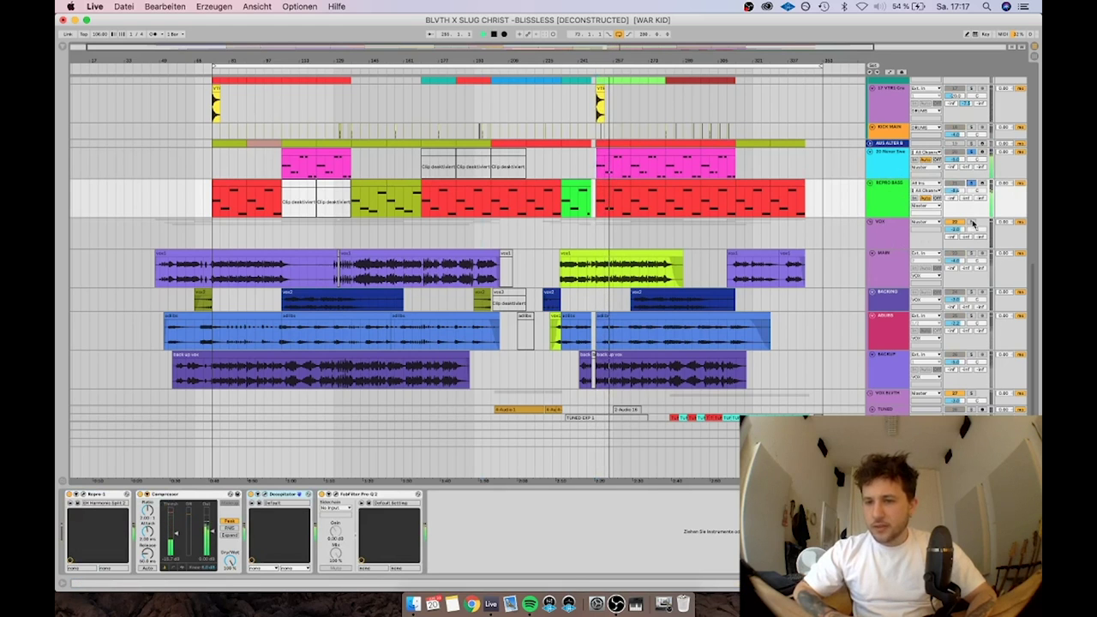
Solo the DRUMS group during playback in place of the two bass tracks.
scroll(888, 228, "up", 3)
scroll(888, 228, "up", 8)
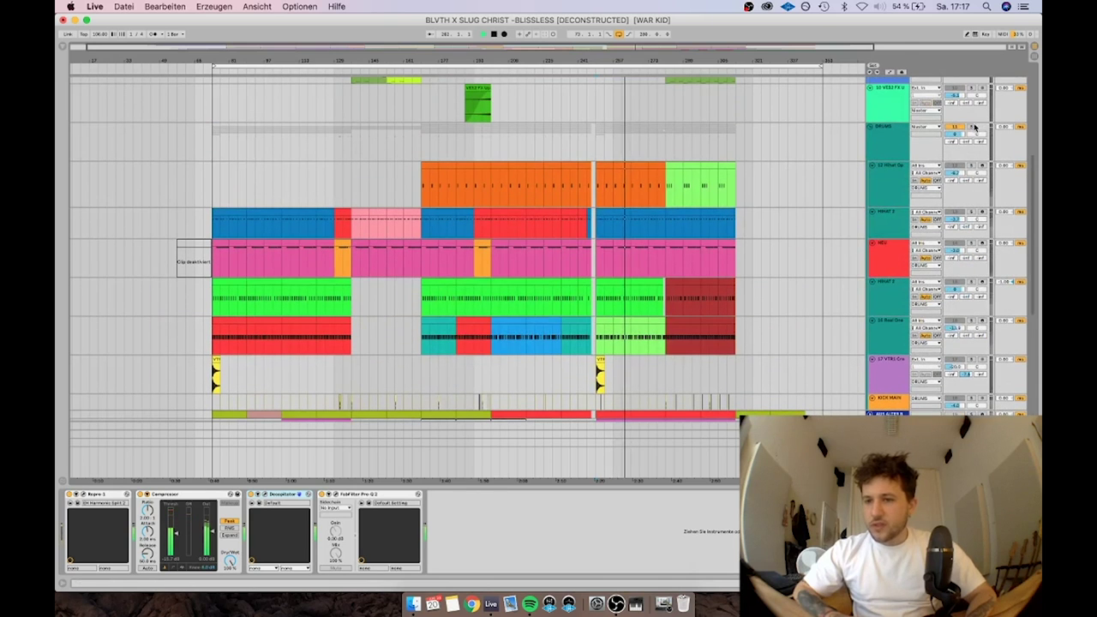
left_click(972, 127)
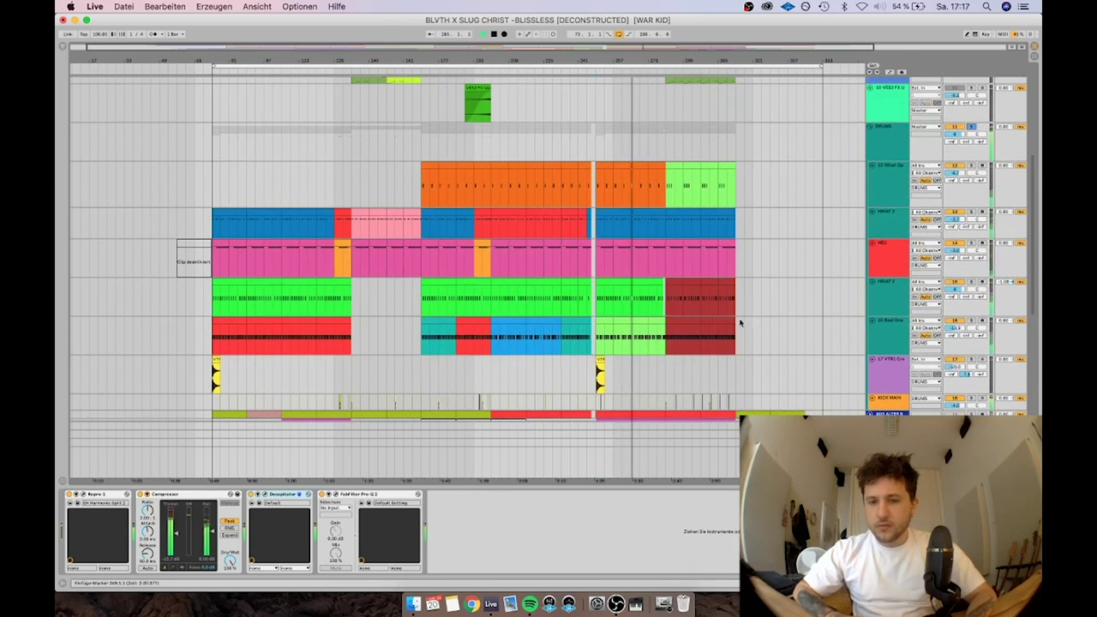
Play the green open hi-hat clips of track 12 from bar 281 with DRUMS soloed and show the track's devices.
scroll(677, 308, "up", 3)
scroll(676, 309, "right", 2)
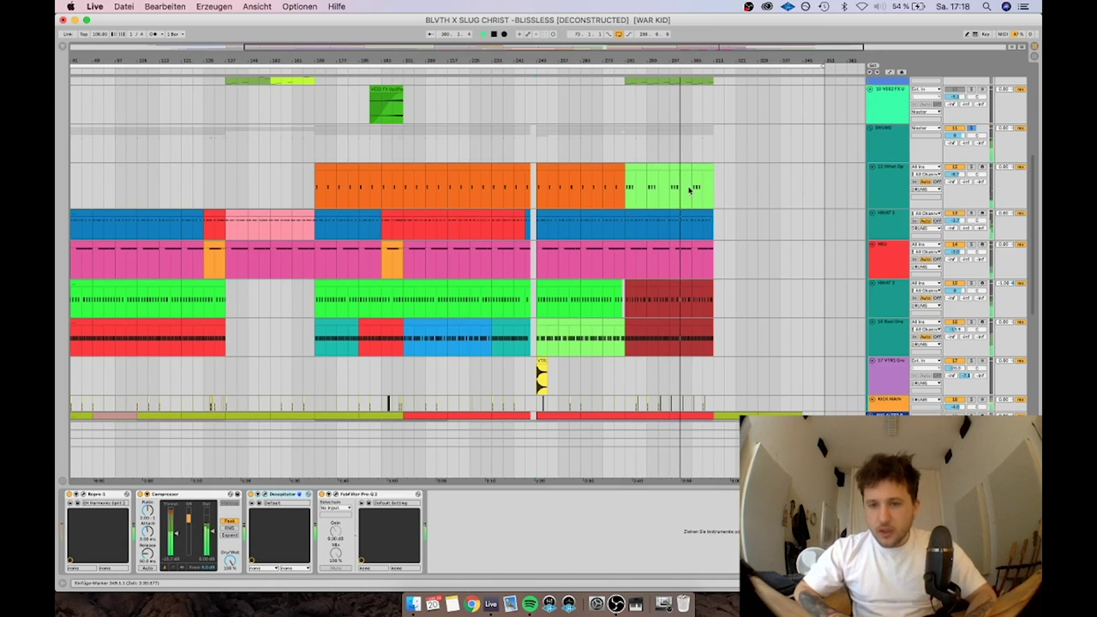
scroll(677, 180, "right", 3)
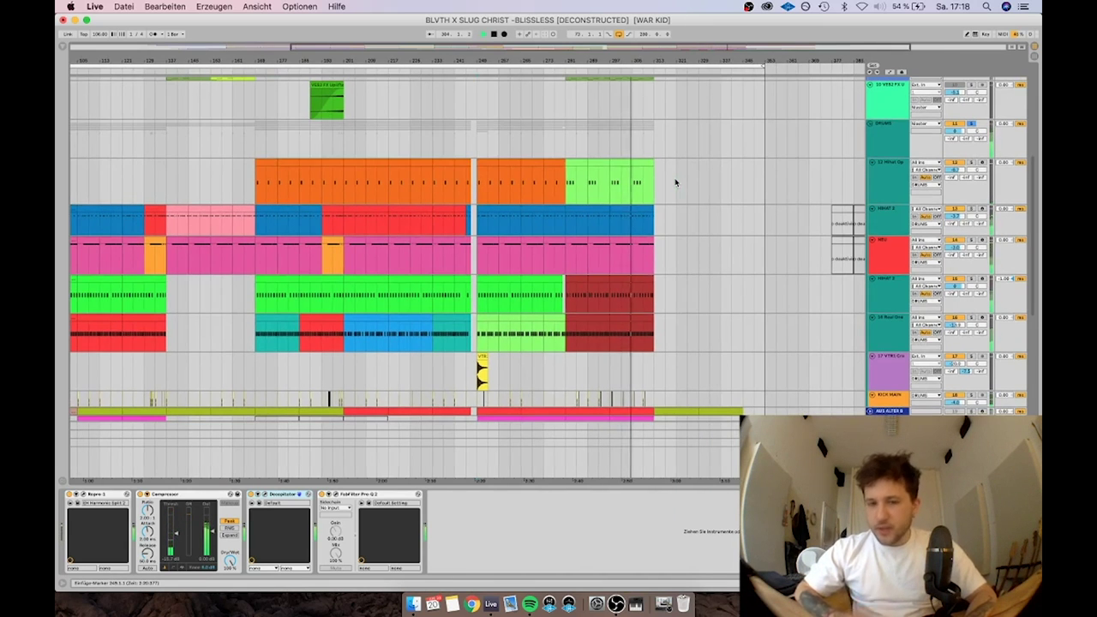
left_click(576, 181)
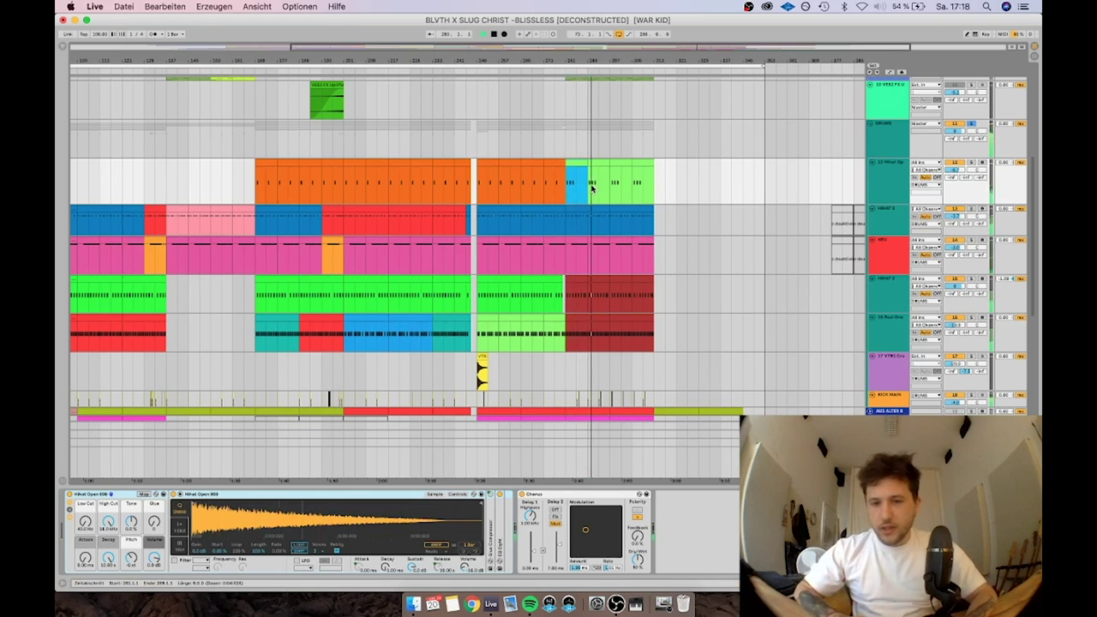
Play the DISTORTION track soloed from bar 281 and compare it with the full mix.
scroll(572, 248, "up", 5)
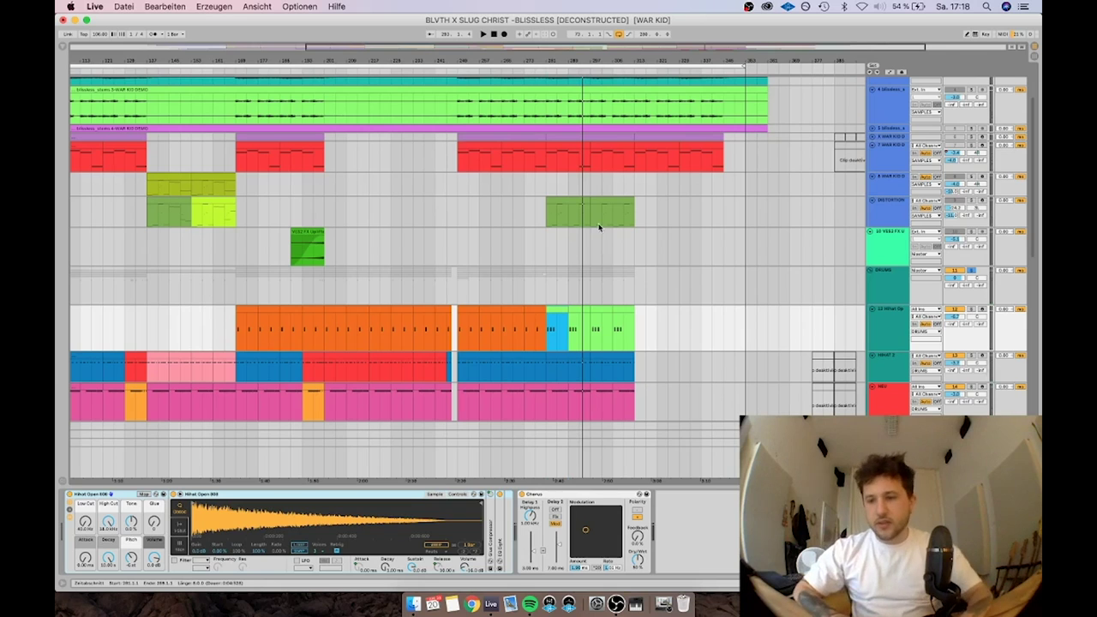
key("space")
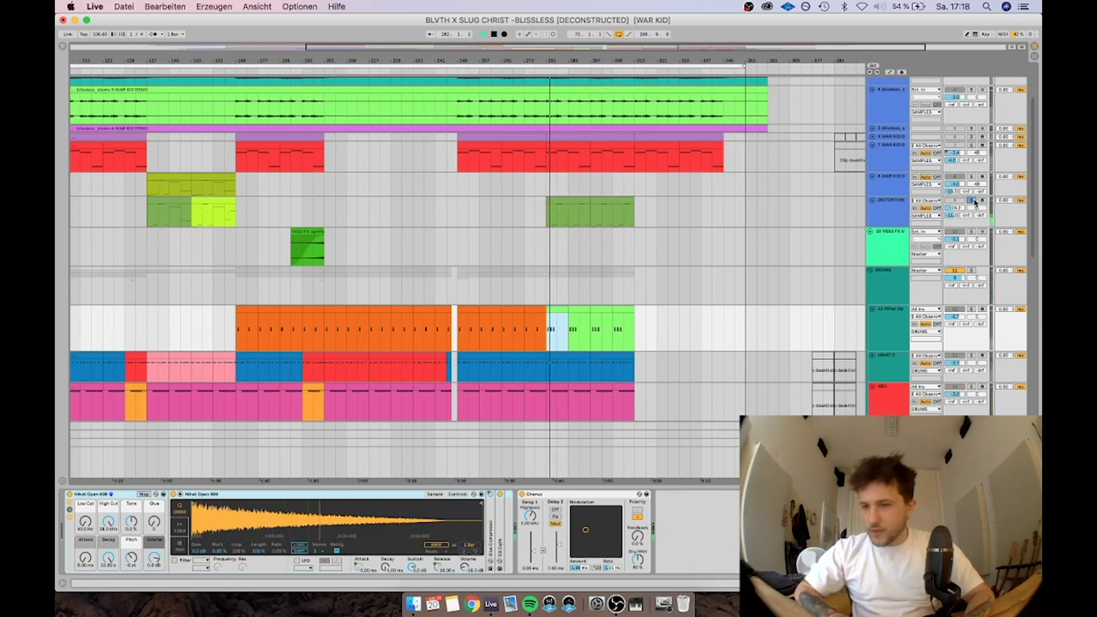
scroll(870, 192, "up", 2)
scroll(644, 186, "up", 2)
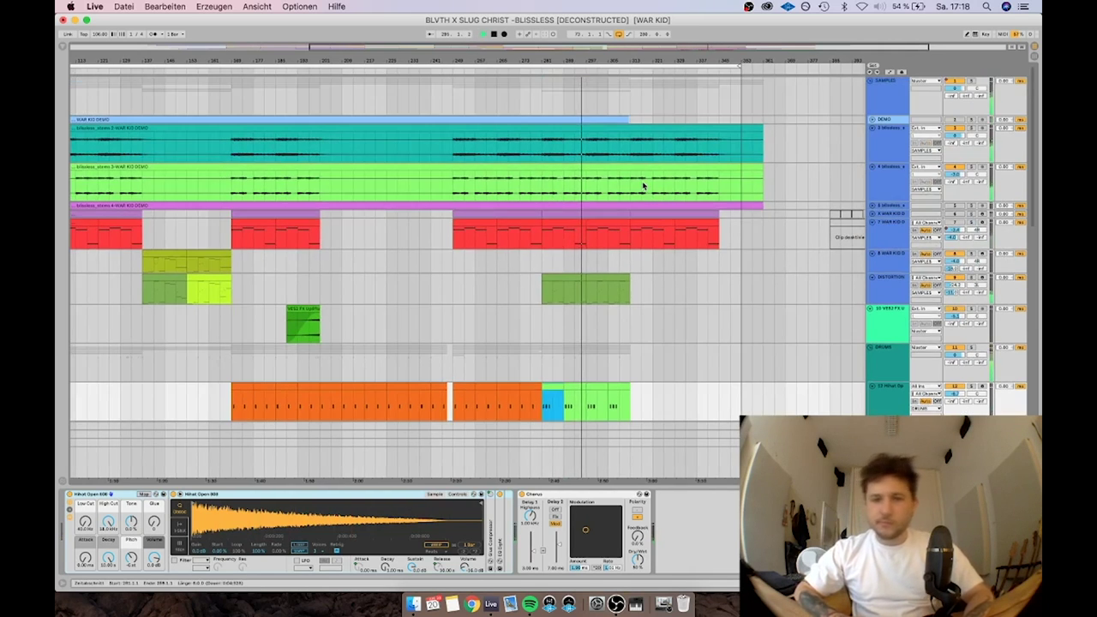
Solo the TUNED EXP vocal track in the VOX BLVTH group and listen to its clips.
scroll(644, 186, "down", 3)
scroll(641, 183, "down", 12)
scroll(641, 183, "down", 4)
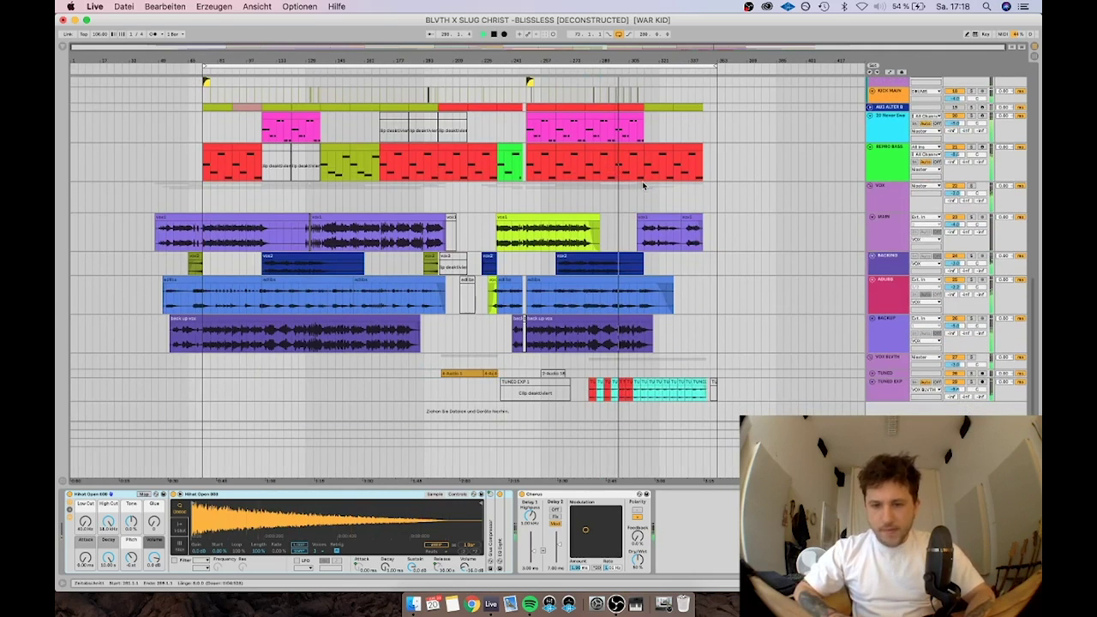
left_click(971, 381)
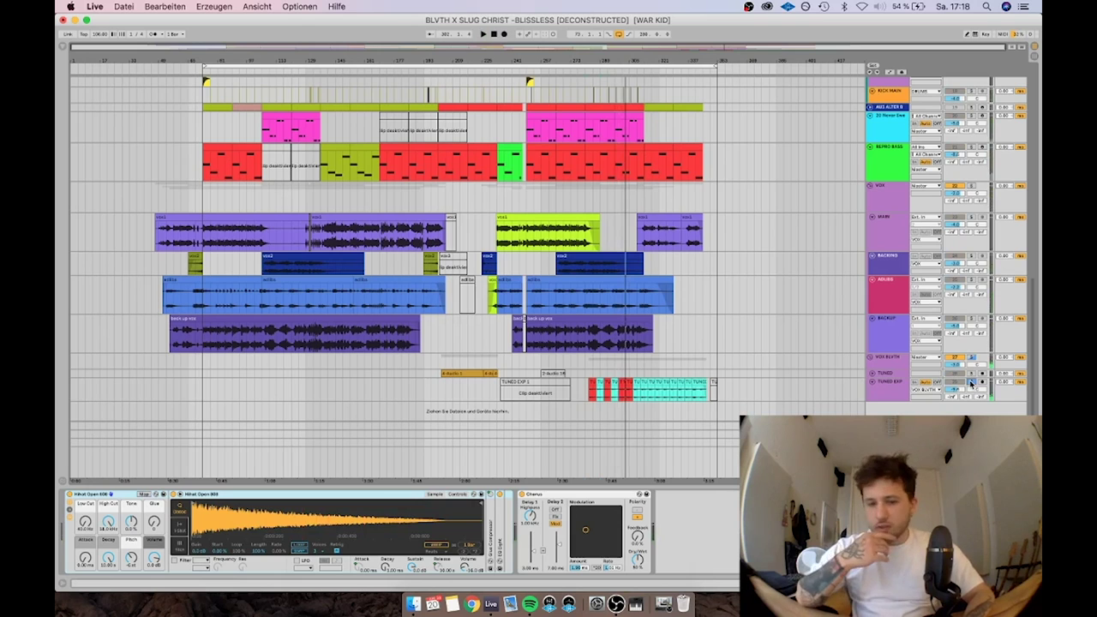
Play the soloed TUNED EXP track from bar 281 with its devices shown and bypass its Flanger.
left_click(902, 380)
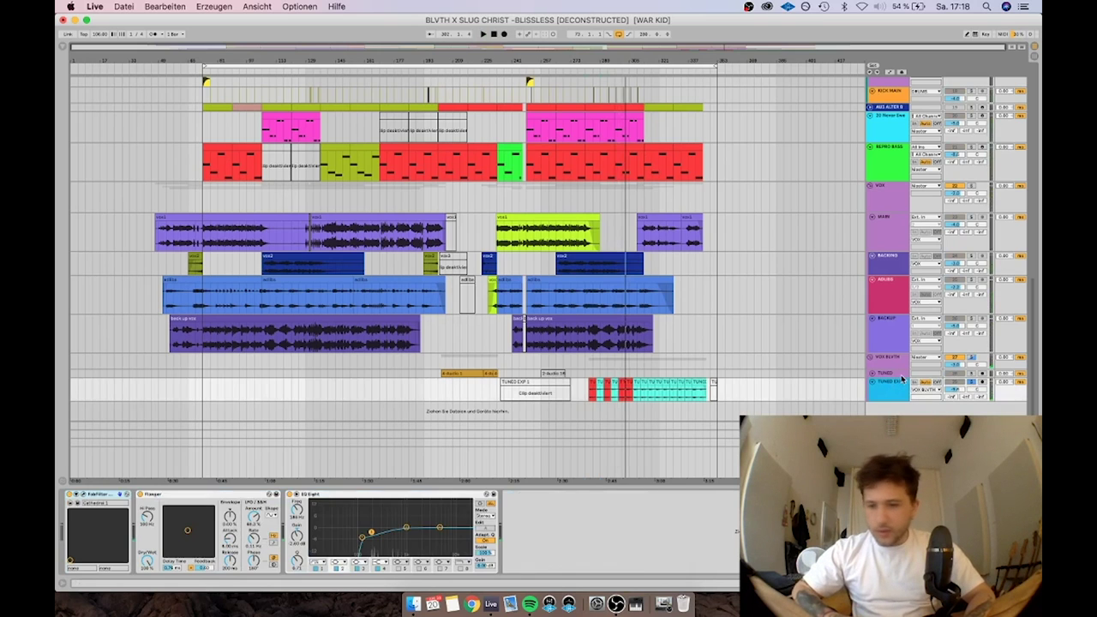
left_click(591, 392)
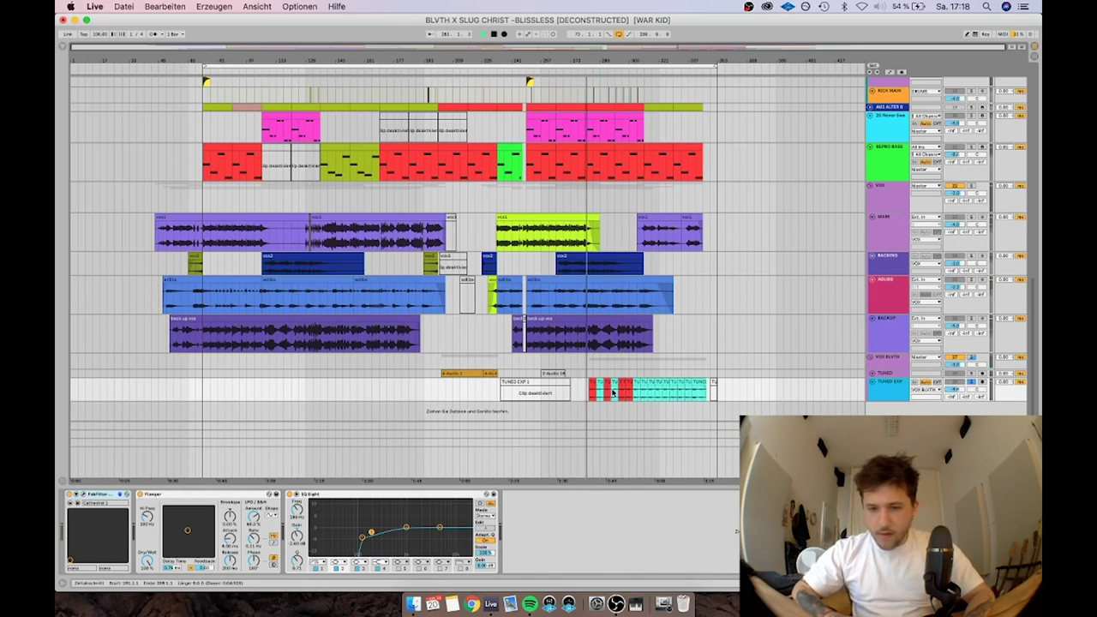
key("space")
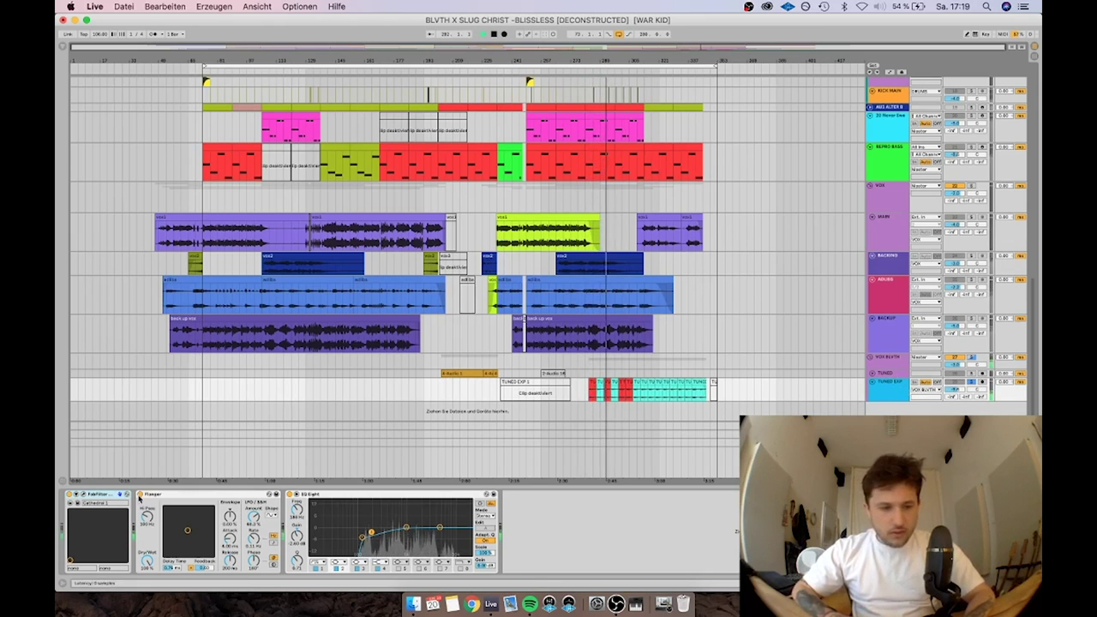
left_click(140, 495)
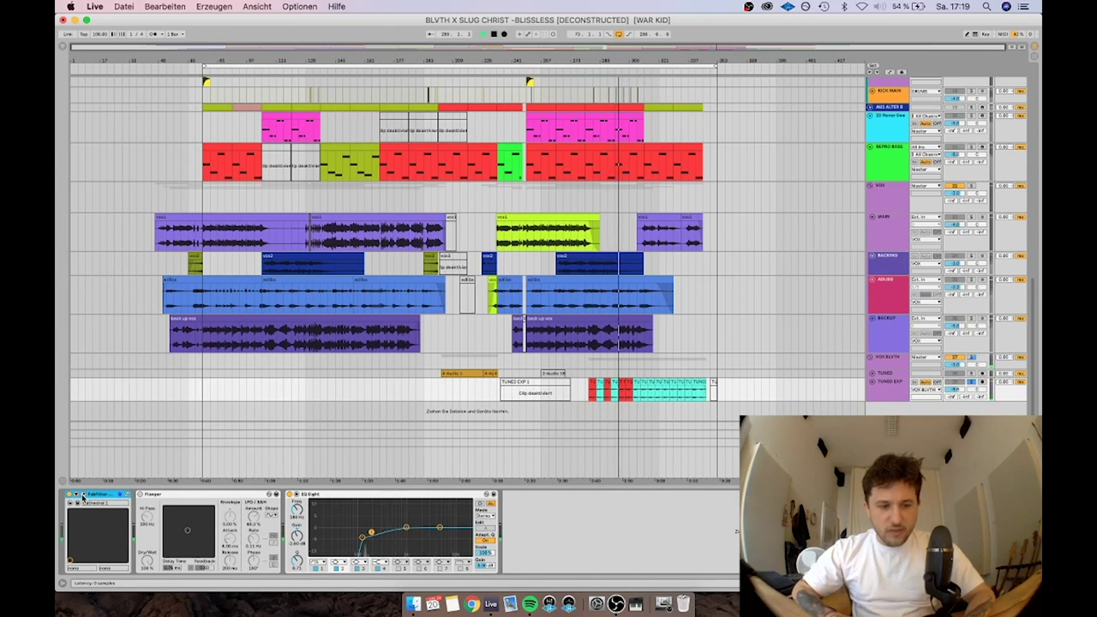
Inspect the FabFilter Pro-R reverb on TUNED EXP, listen with the Flanger back on, and stop playback.
left_click(84, 497)
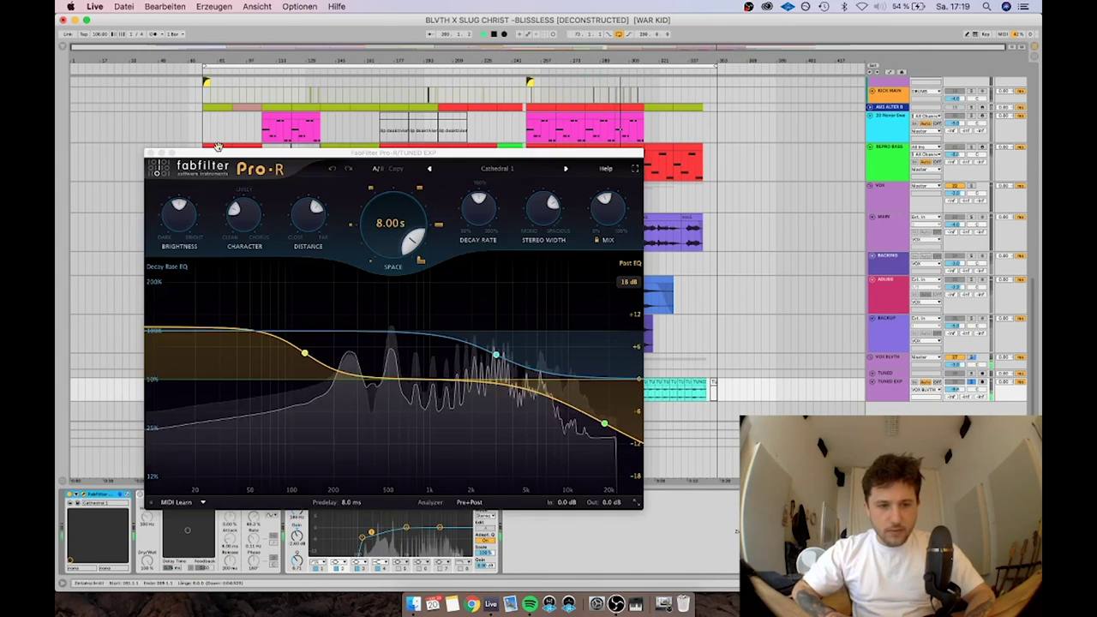
left_click(150, 154)
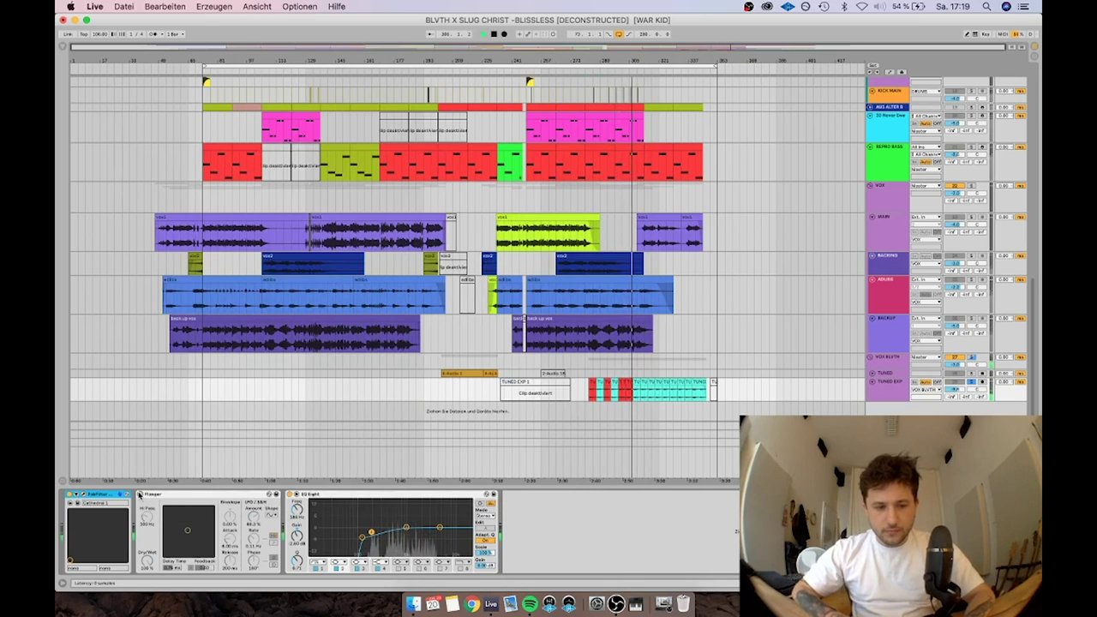
left_click(894, 383)
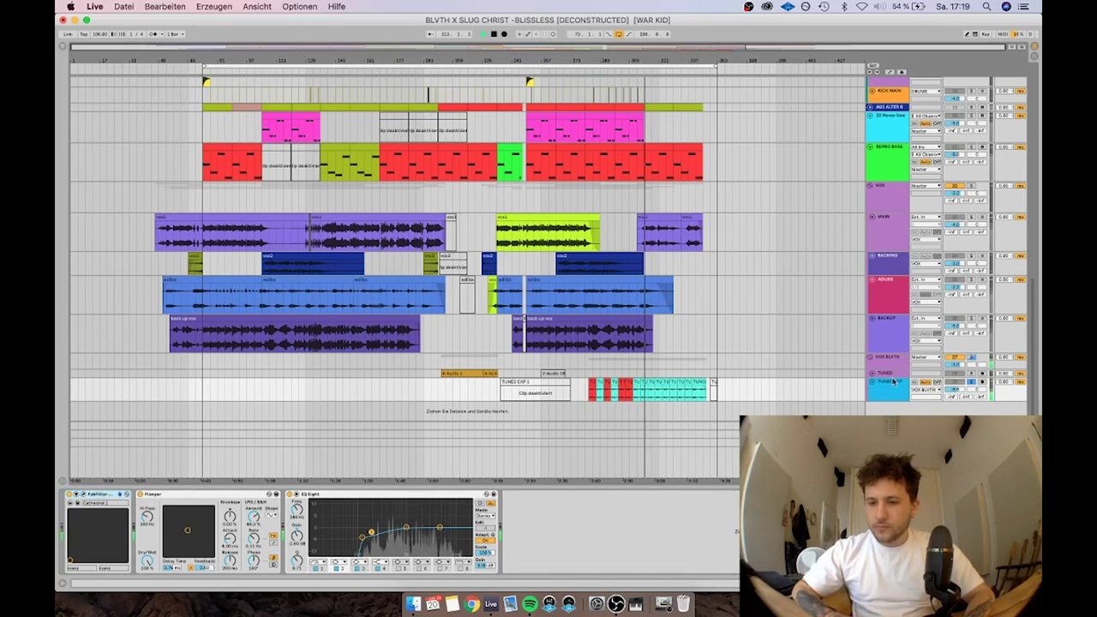
key("space")
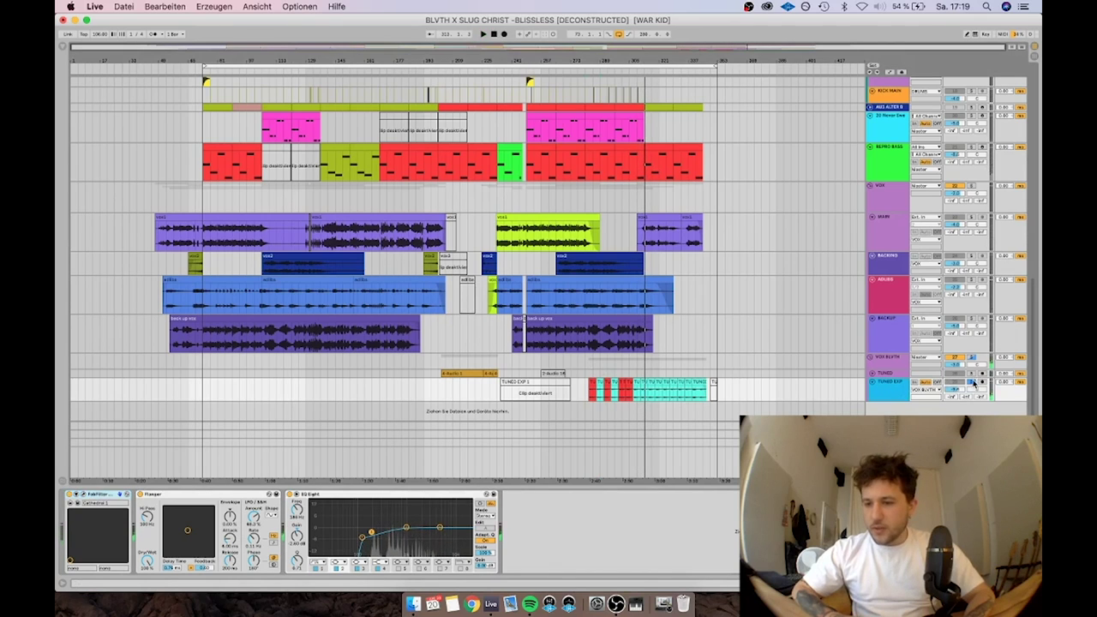
Unsolo TUNED EXP and play the full mix from bar 281 while viewing the drum and sample tracks.
left_click(584, 338)
key("space")
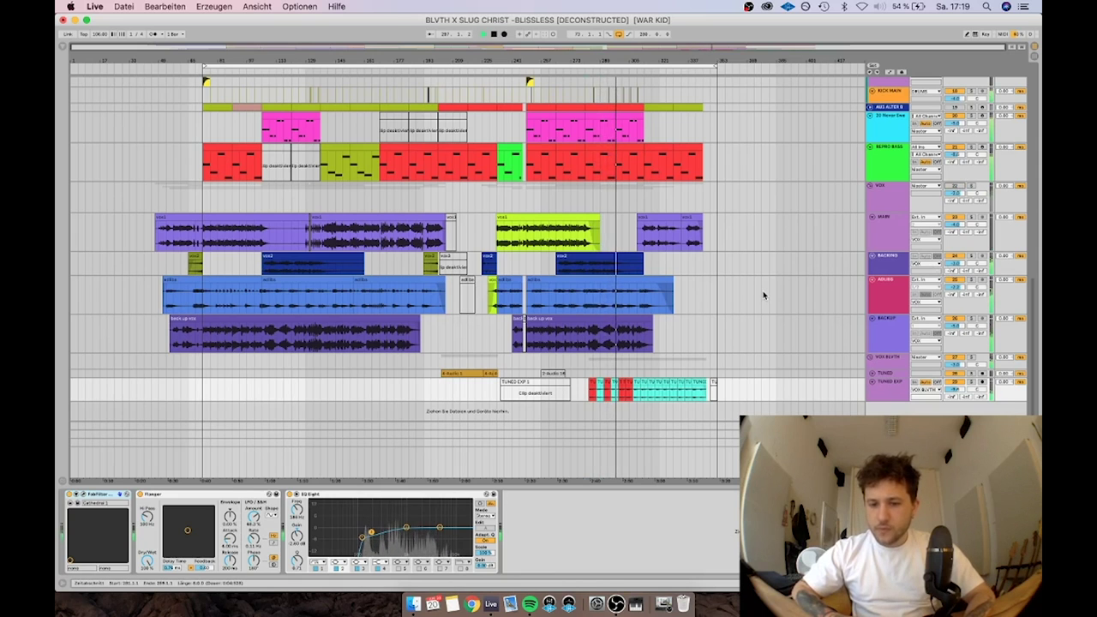
scroll(764, 295, "up", 8)
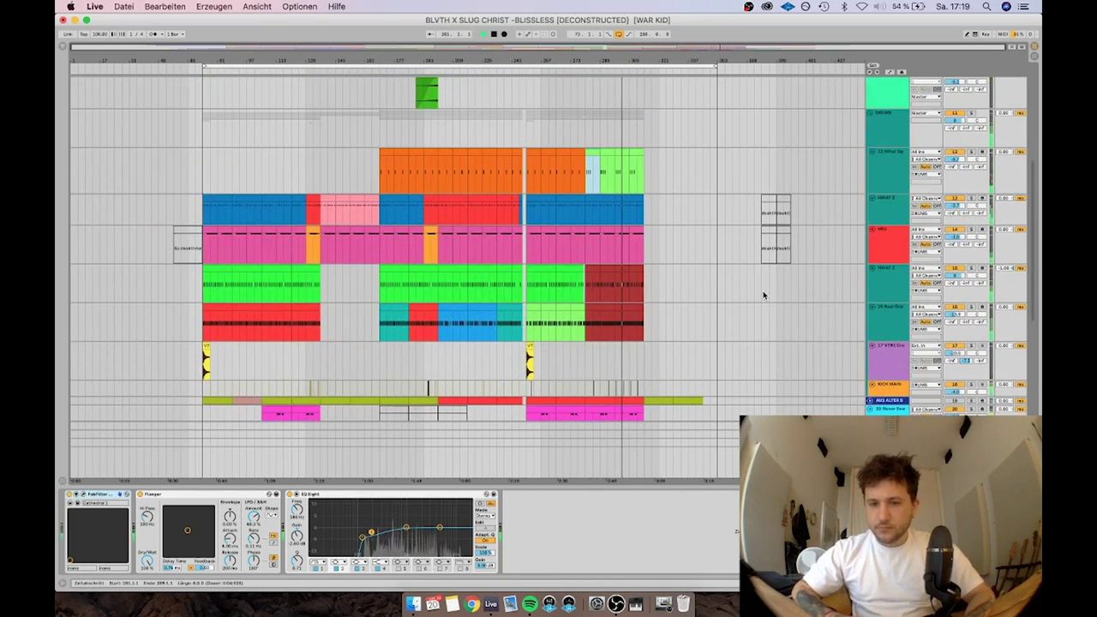
scroll(763, 295, "up", 6)
scroll(763, 295, "up", 1)
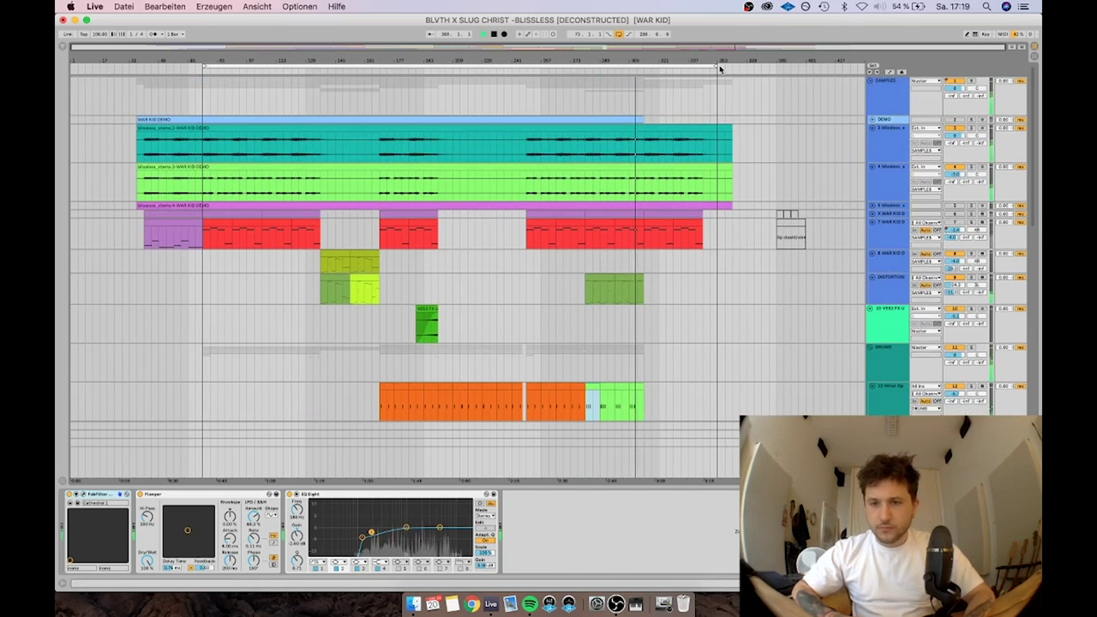
Extend the arrangement loop at both ends so it starts at bar 41 and is 320 bars long.
left_click_drag(719, 62, 730, 64)
scroll(674, 331, "down", 10)
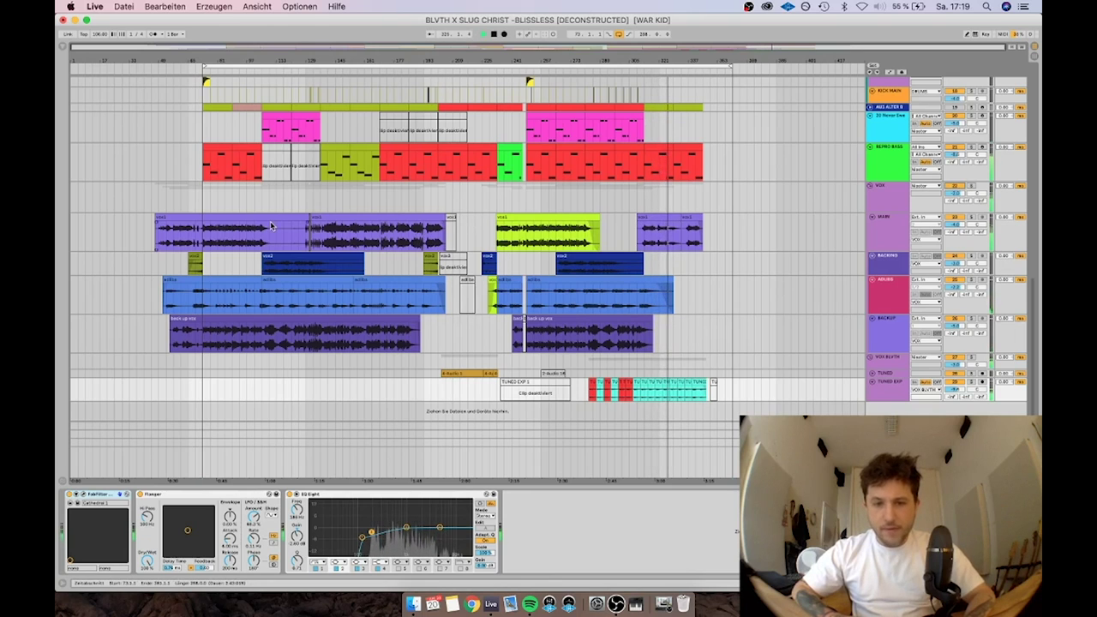
left_click_drag(204, 66, 165, 68)
scroll(174, 130, "up", 10)
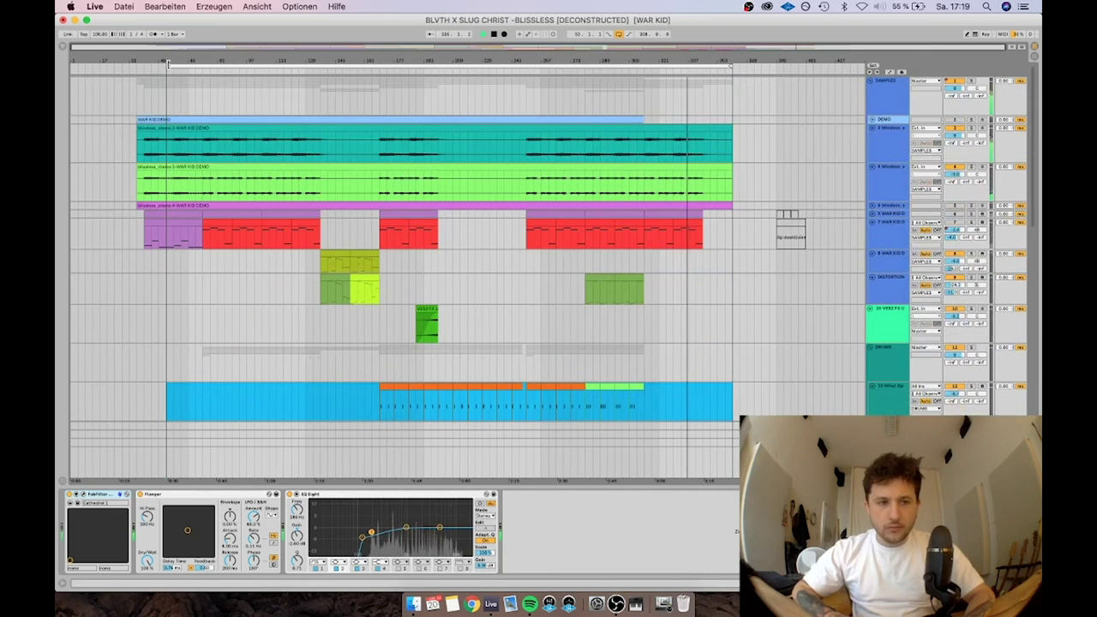
left_click_drag(166, 66, 146, 66)
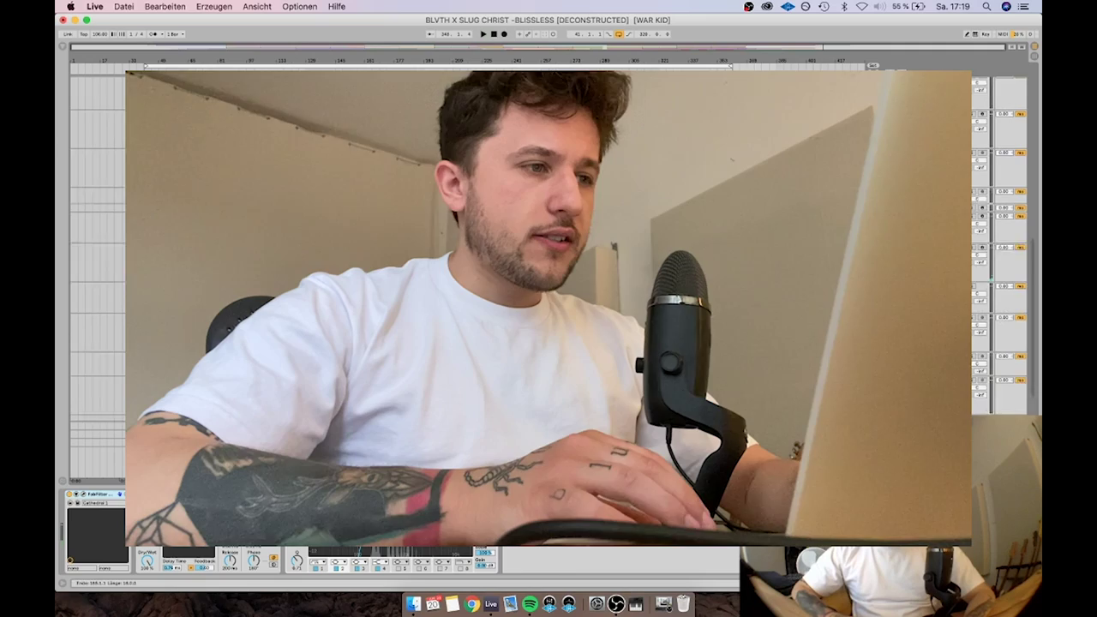
Look through the vocal, sample and drum tracks and their devices while playing the full mix.
left_click(925, 386)
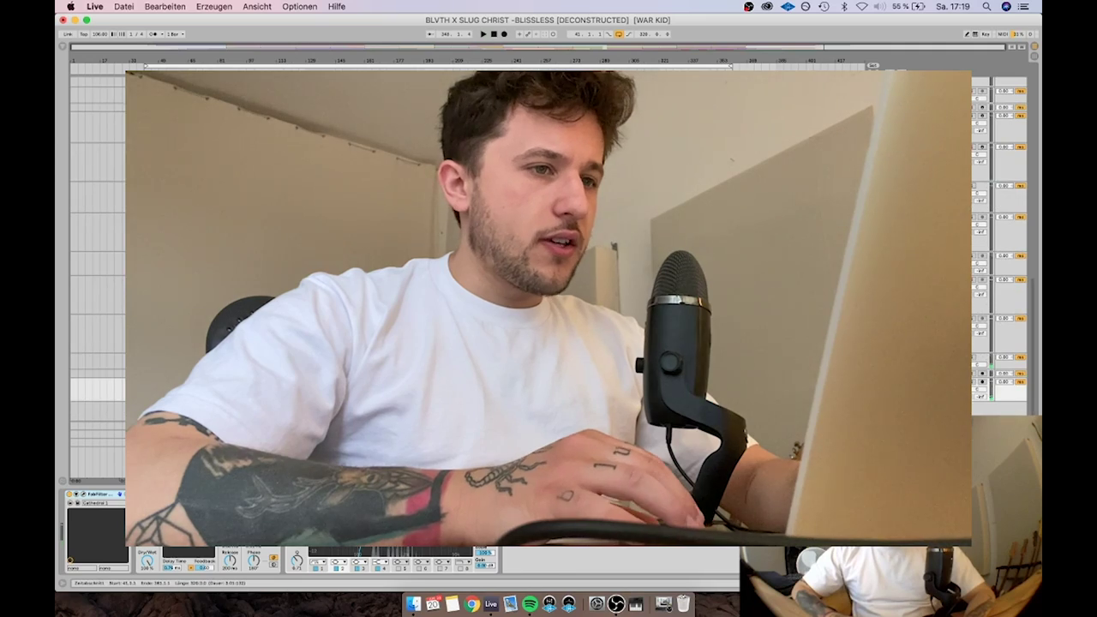
scroll(548, 274, "up", 10)
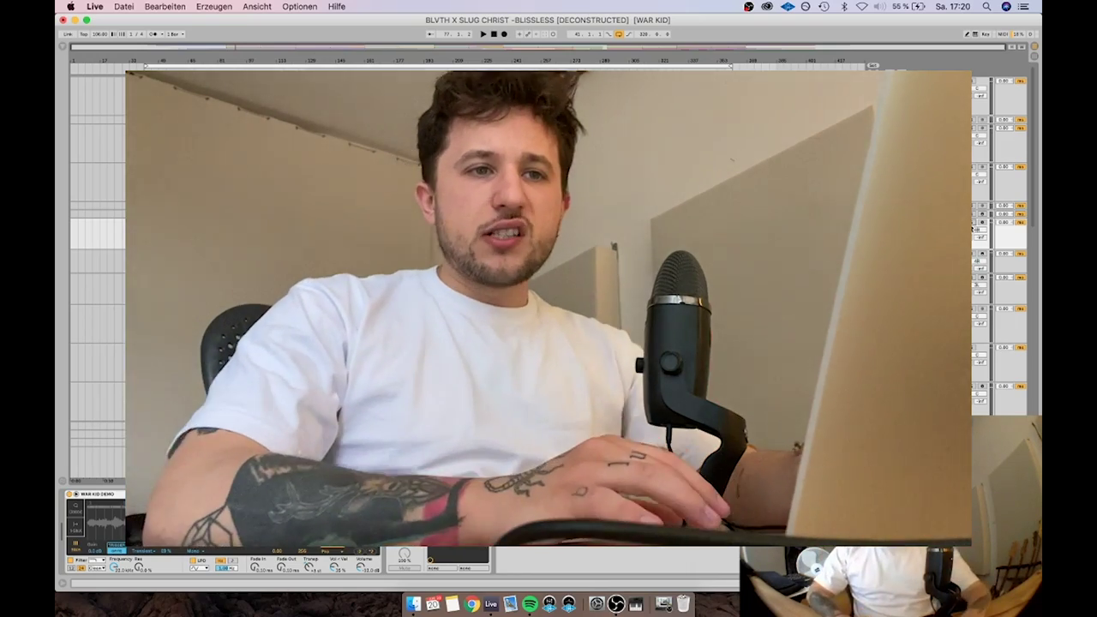
scroll(972, 230, "down", 5)
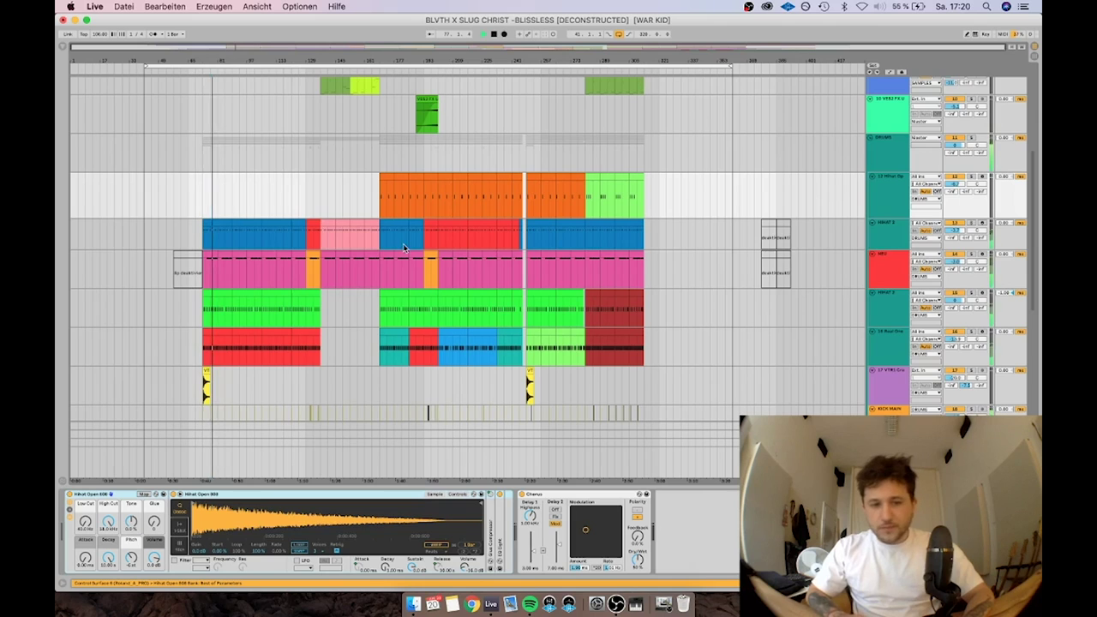
scroll(404, 248, "down", 7)
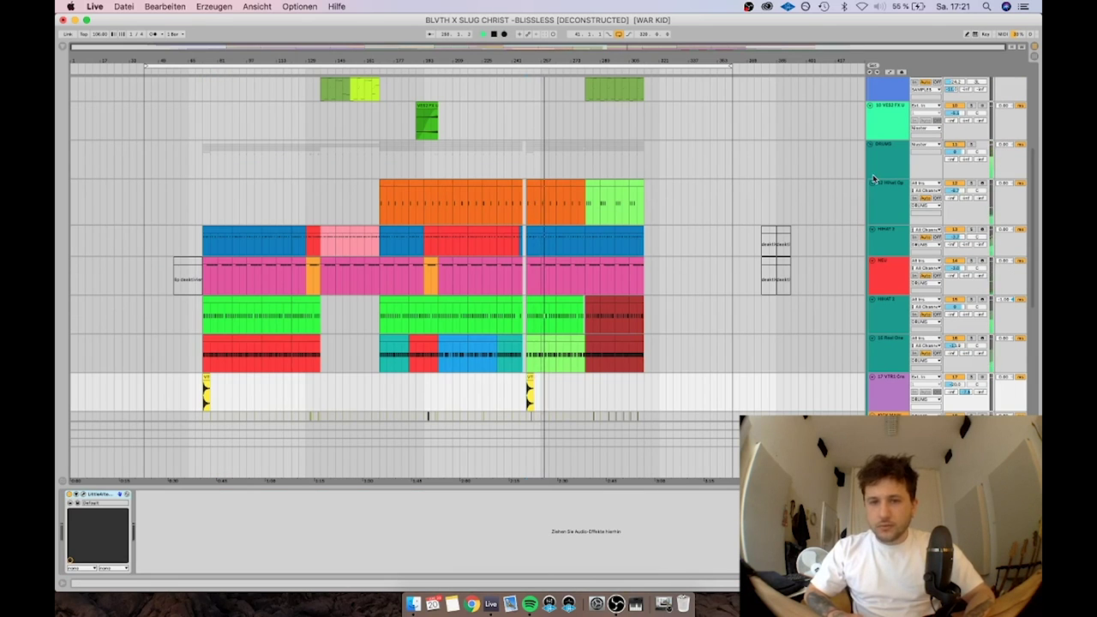
scroll(678, 179, "up", 5)
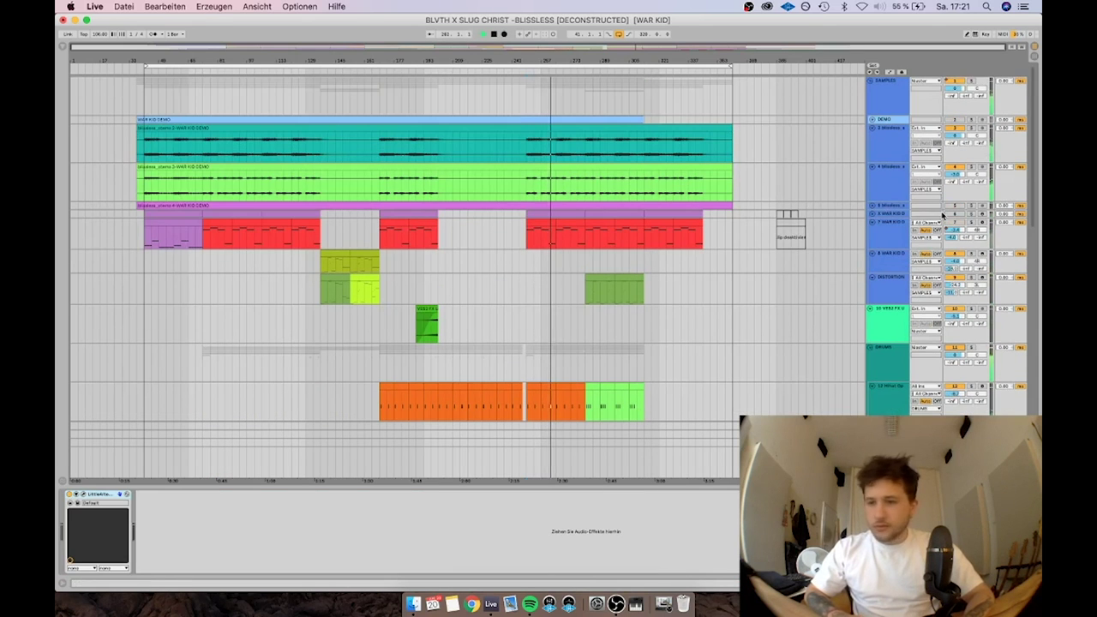
Unfold the DEMO track in the SAMPLES group and listen to its WAR KID DEMO clip soloed.
left_click(334, 288)
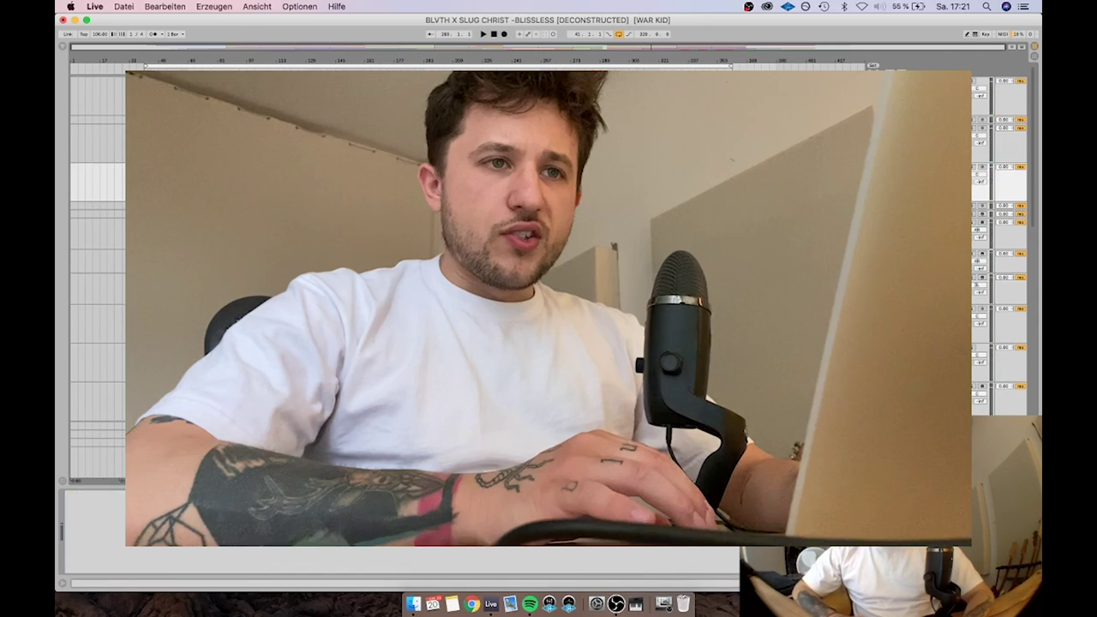
left_click(457, 119)
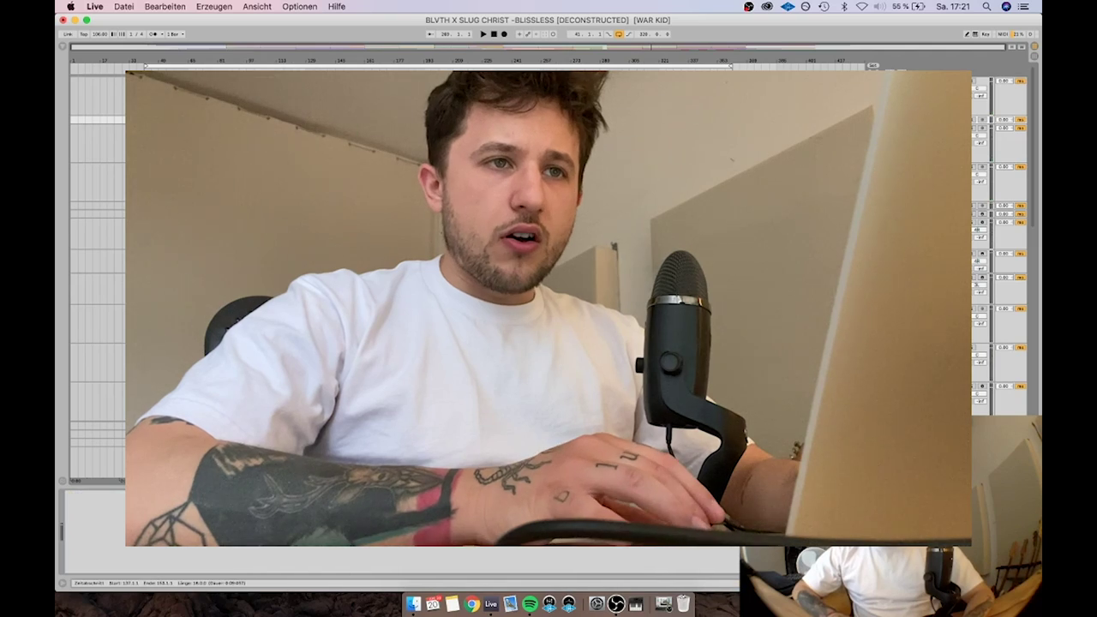
key("u")
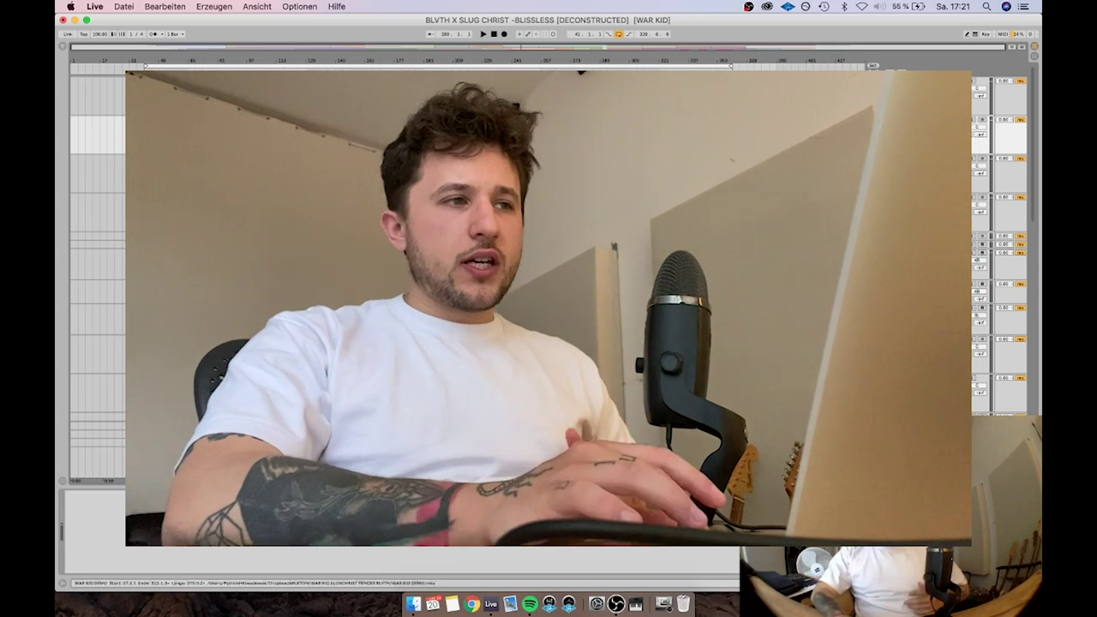
left_click(271, 135)
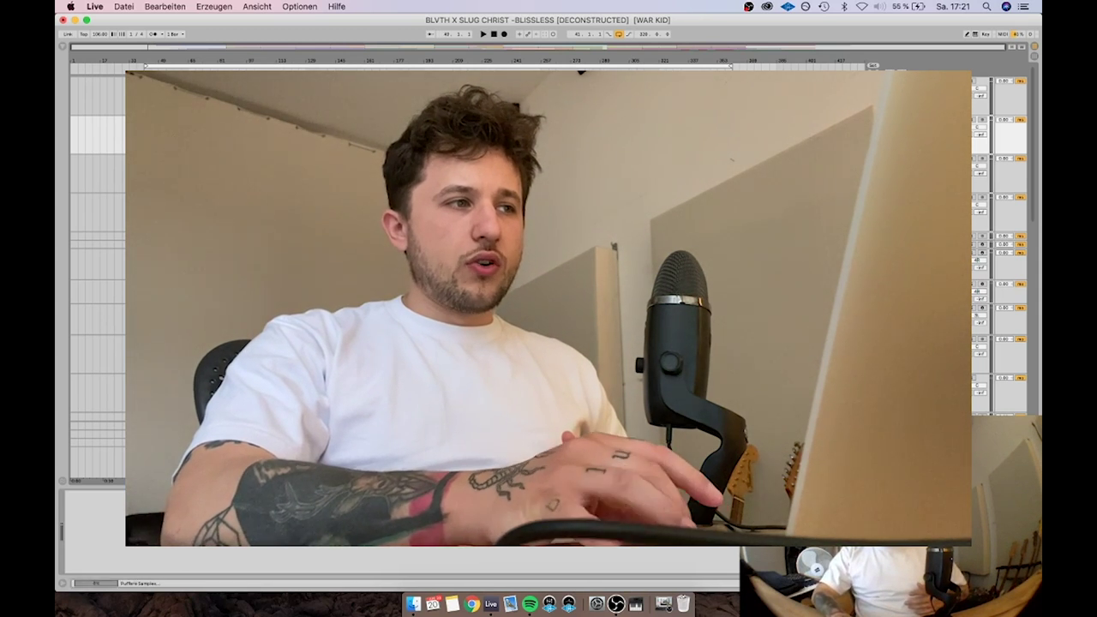
left_click(271, 120)
left_click(414, 136)
key("space")
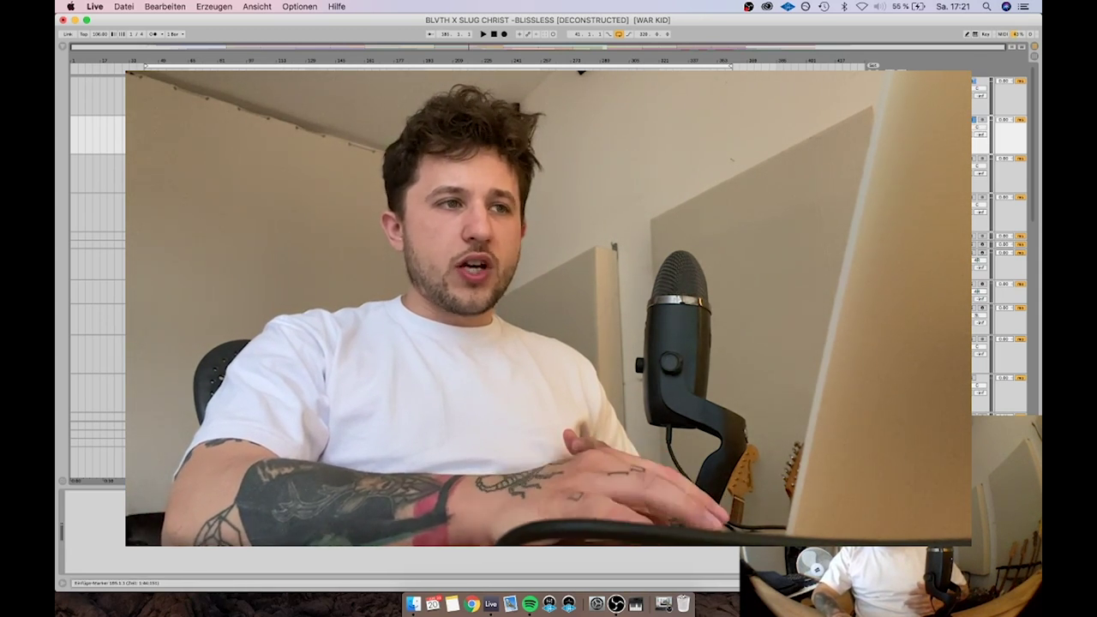
key("space")
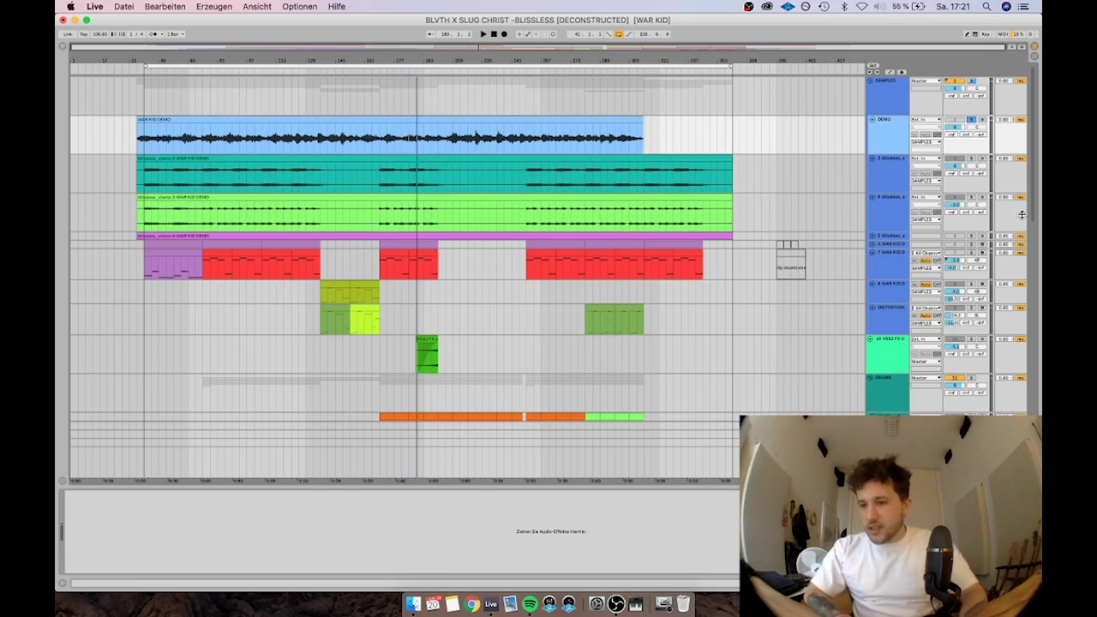
Enable the computer MIDI keyboard, and solo and arm the purple and the red WAR KID sampler tracks one after the other.
left_click(973, 245)
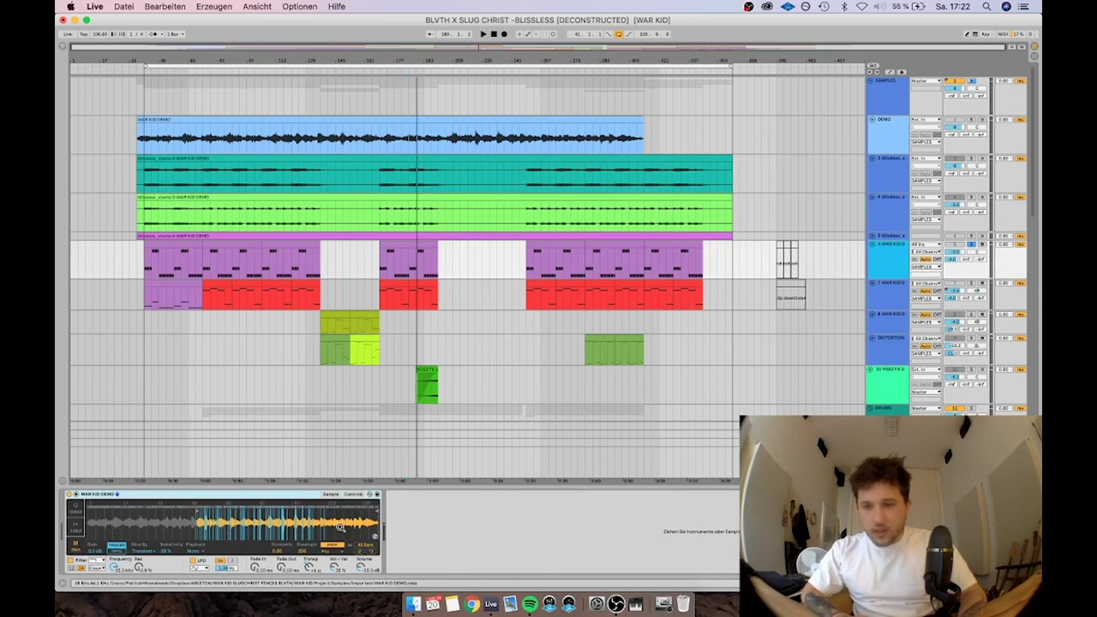
left_click(982, 245)
key("m")
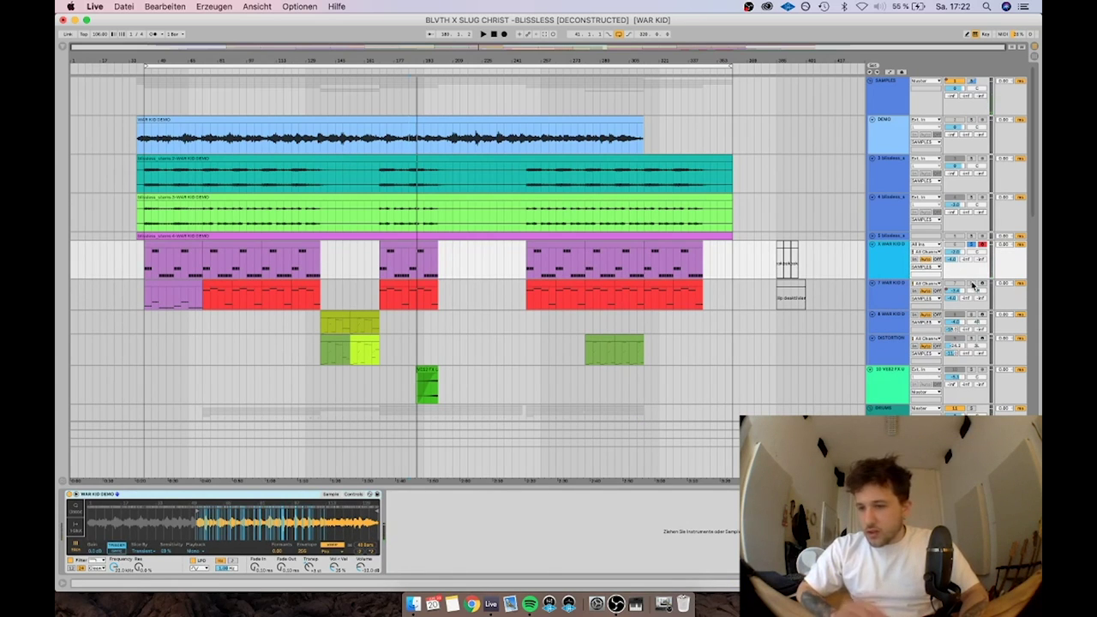
left_click(982, 284)
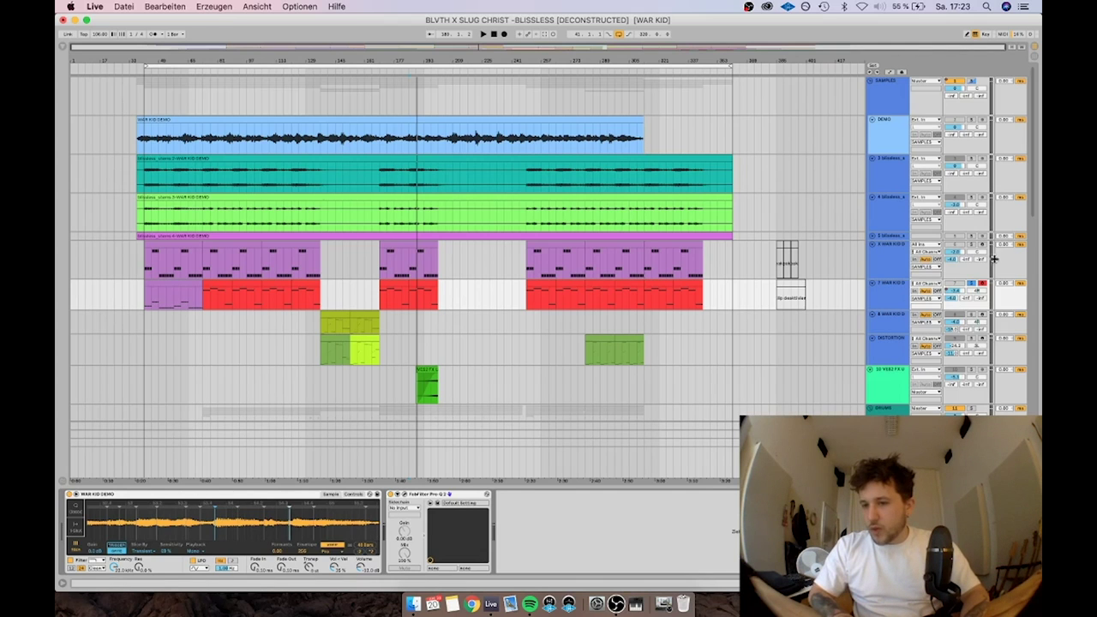
Clear the sampler track's solo and play the VOX group soloed from bar 161.
left_click(240, 184)
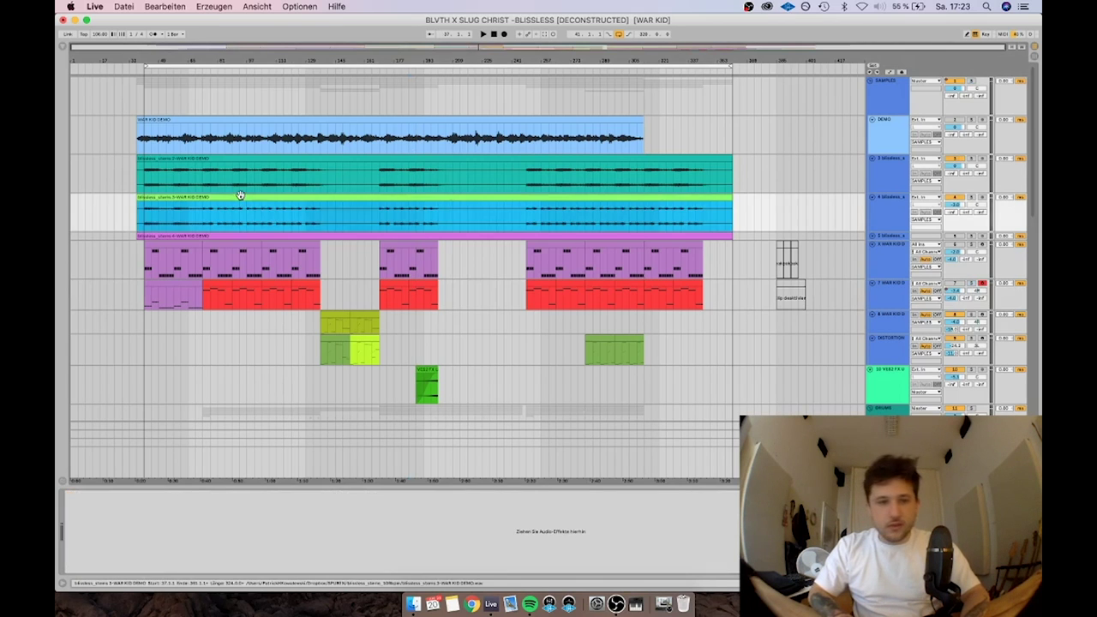
scroll(241, 184, "down", 10)
left_click(904, 199)
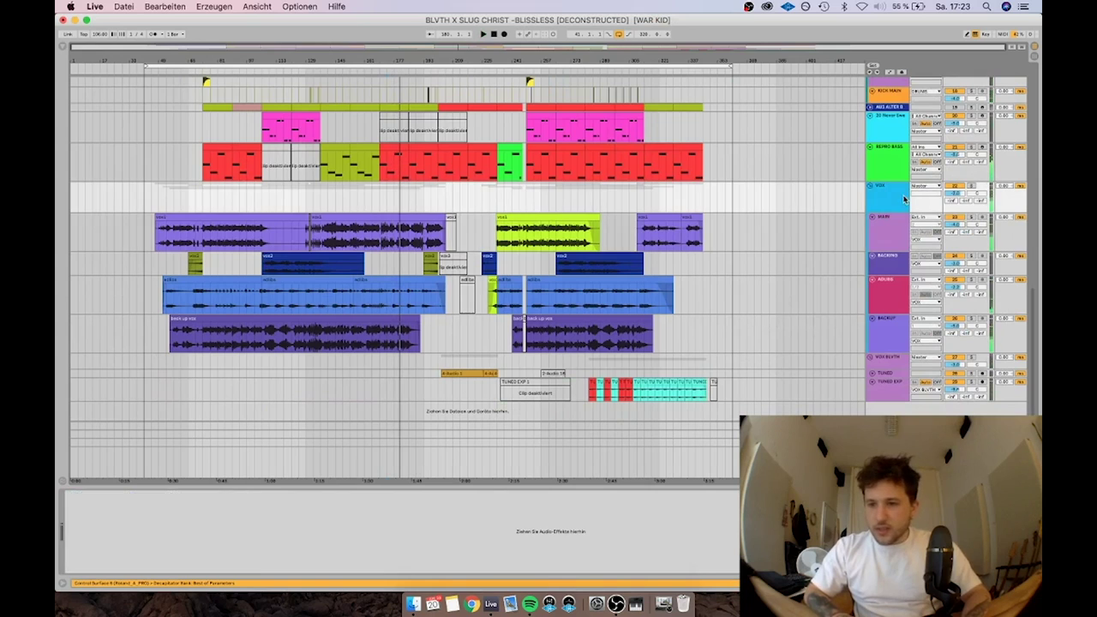
key("space")
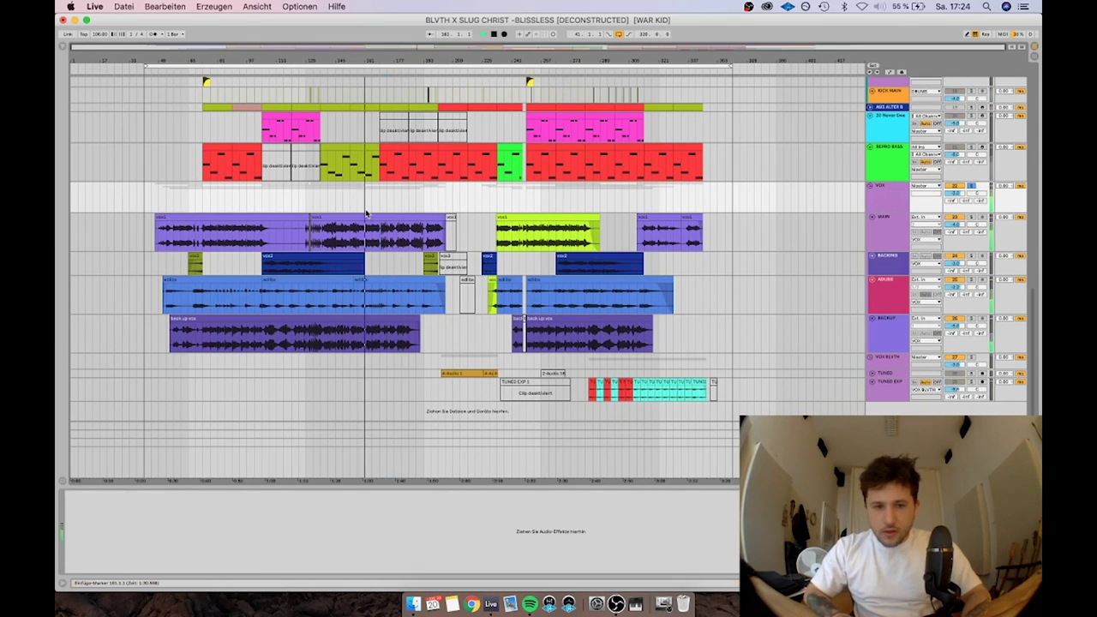
Show the MAIN vocal track's Decapitator and FabFilter Pro-Q devices and replay the soloed vocals from bar 181.
left_click(874, 237)
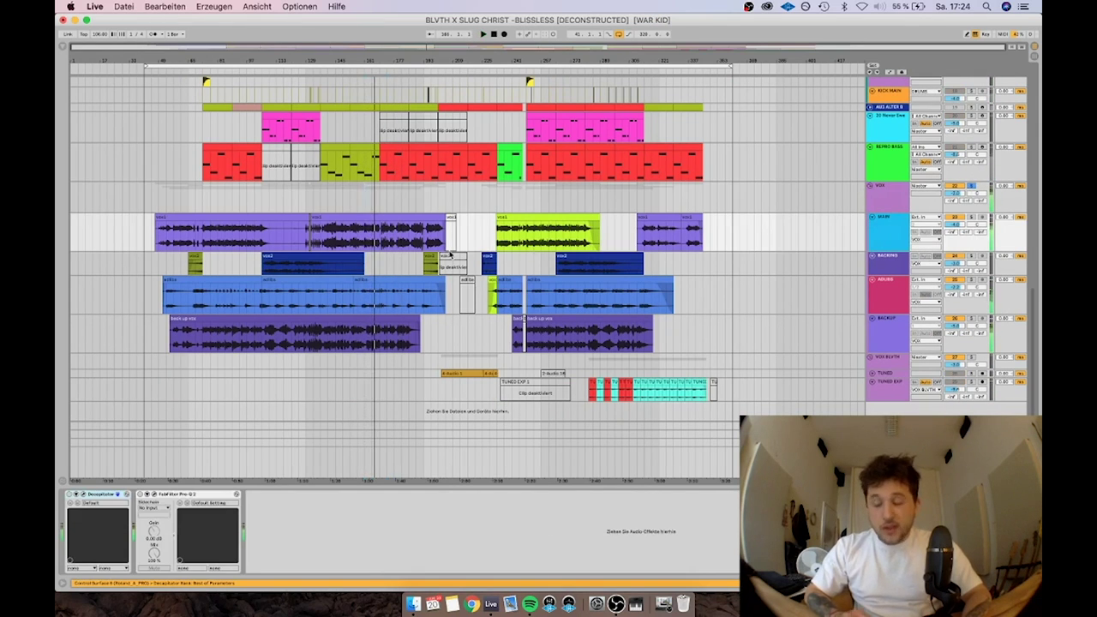
key("space")
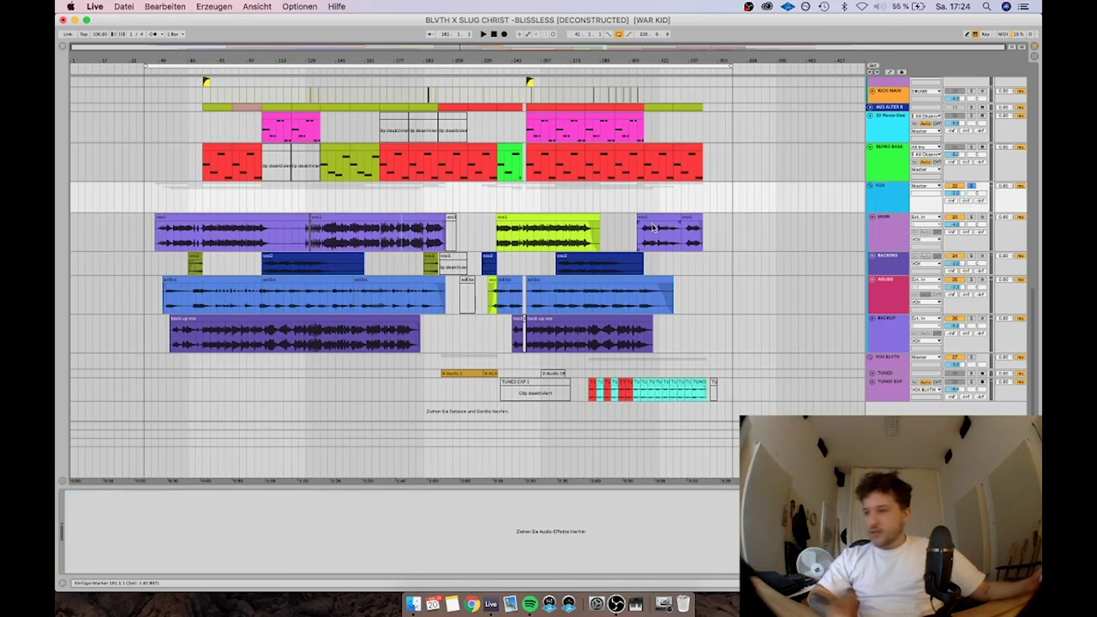
key("space")
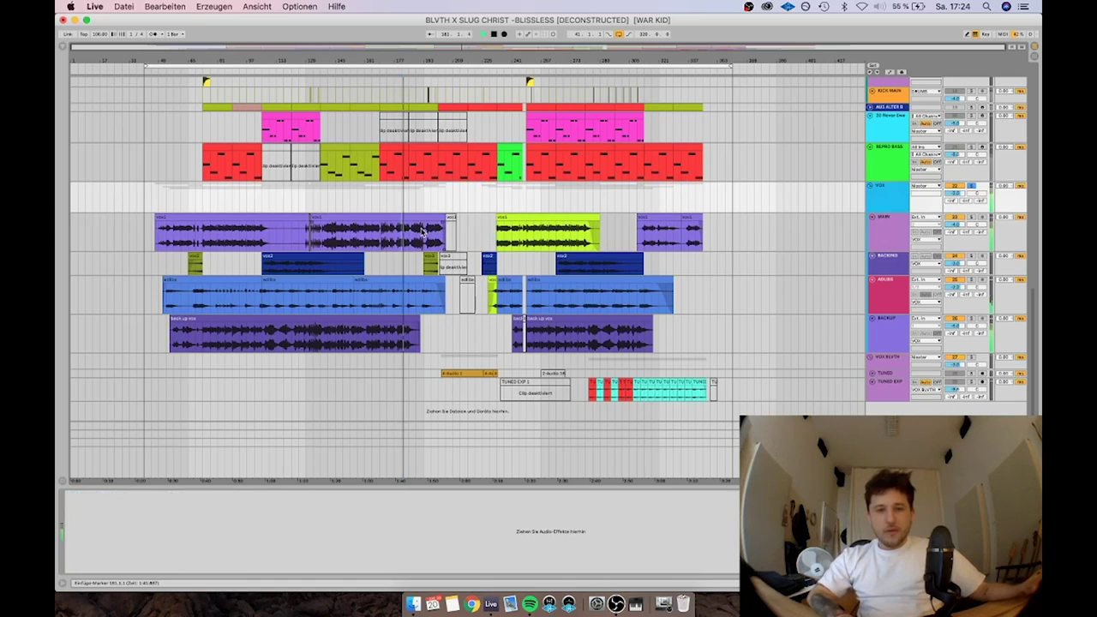
left_click(895, 227)
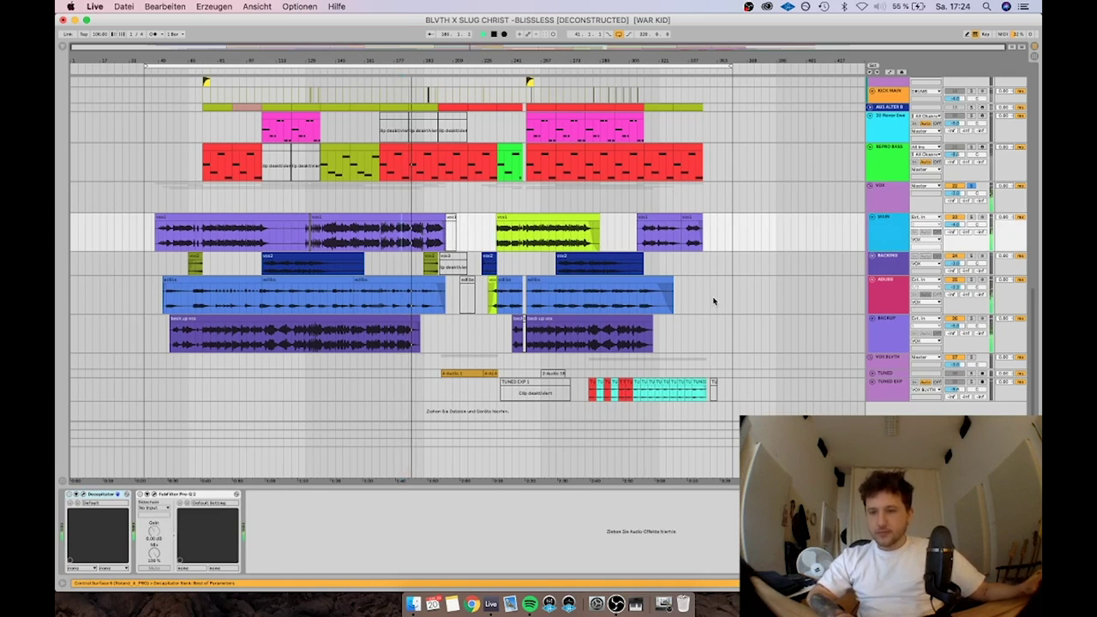
Show the BACKING vocal track's FabFilter Pro-Q device and play the VOX BLVTH group soloed from just before its first clips.
left_click(895, 261)
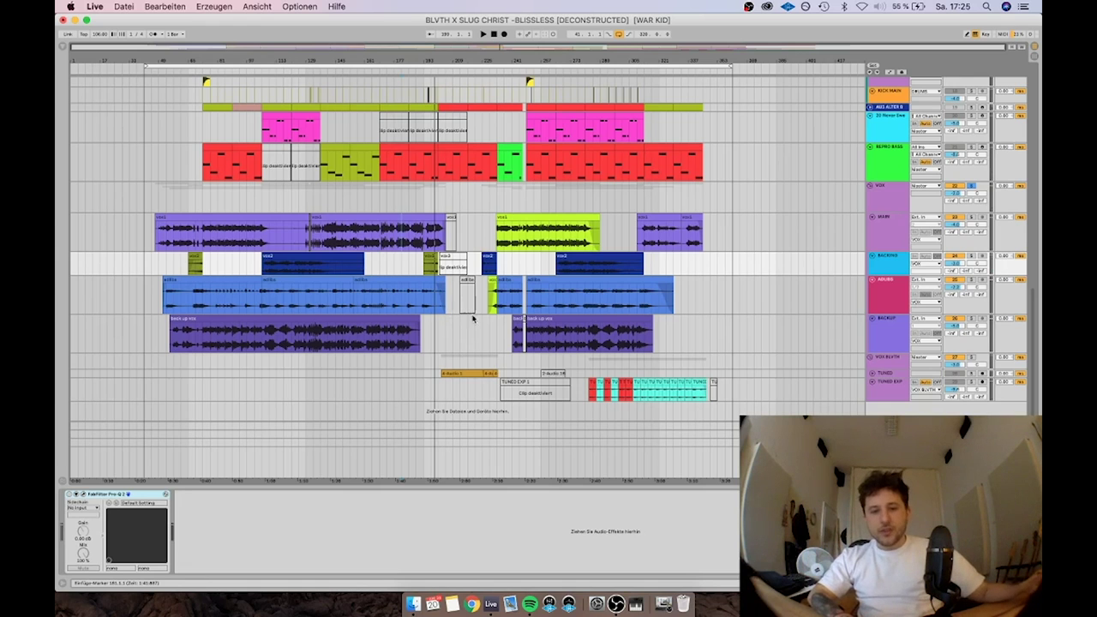
left_click(466, 335)
key("space")
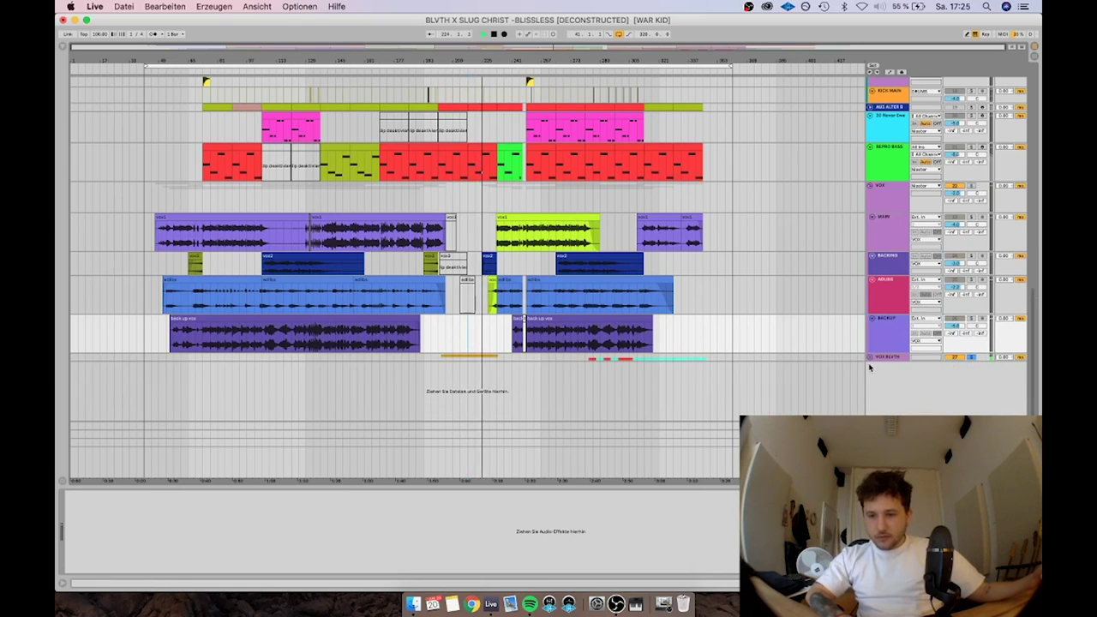
Unfold the TUNED track in the soloed VOX BLVTH group and show the group's vocal effect chain.
left_click(873, 373)
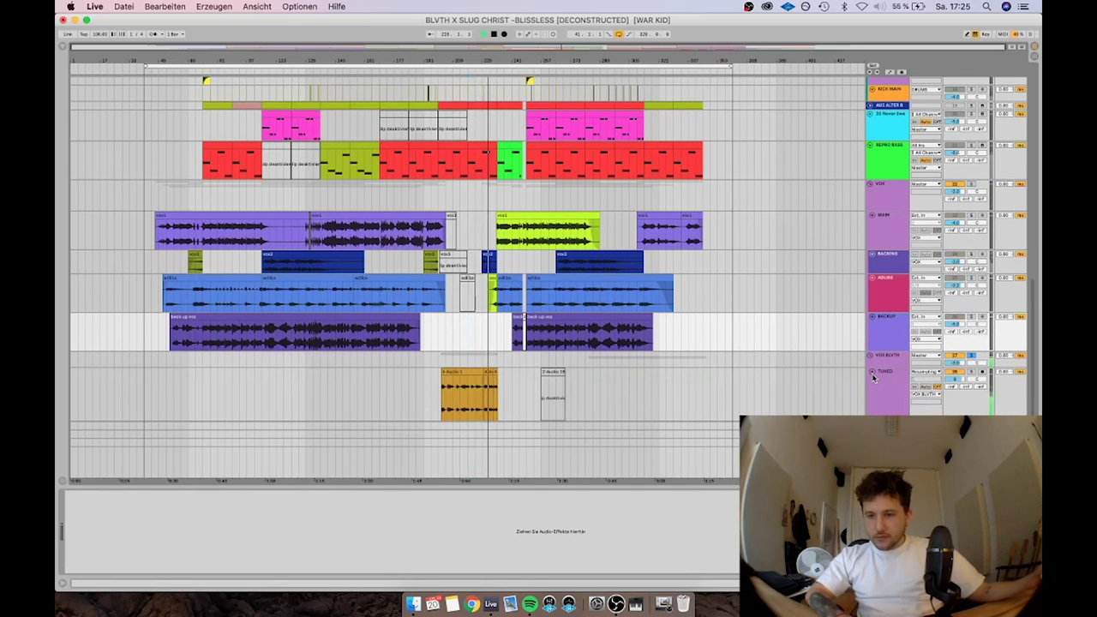
scroll(883, 375, "down", 3)
left_click(893, 355)
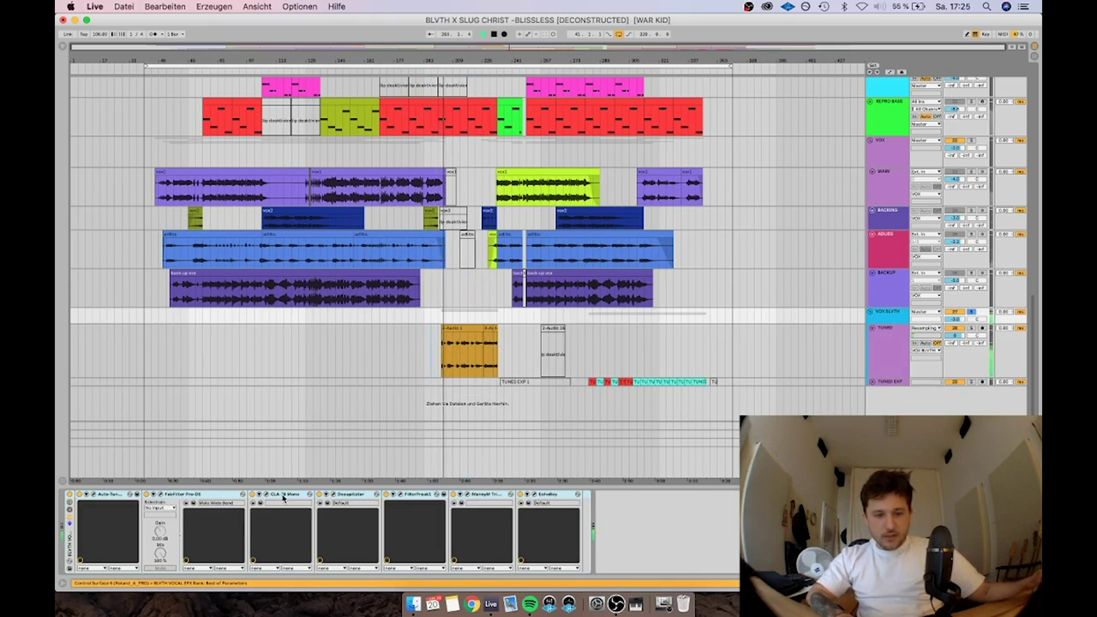
View the settings of the FabFilter Pro-DS and CLA-76 Mono plug-ins on the VOX BLVTH group, closing each window.
left_click(158, 497)
left_click(120, 103)
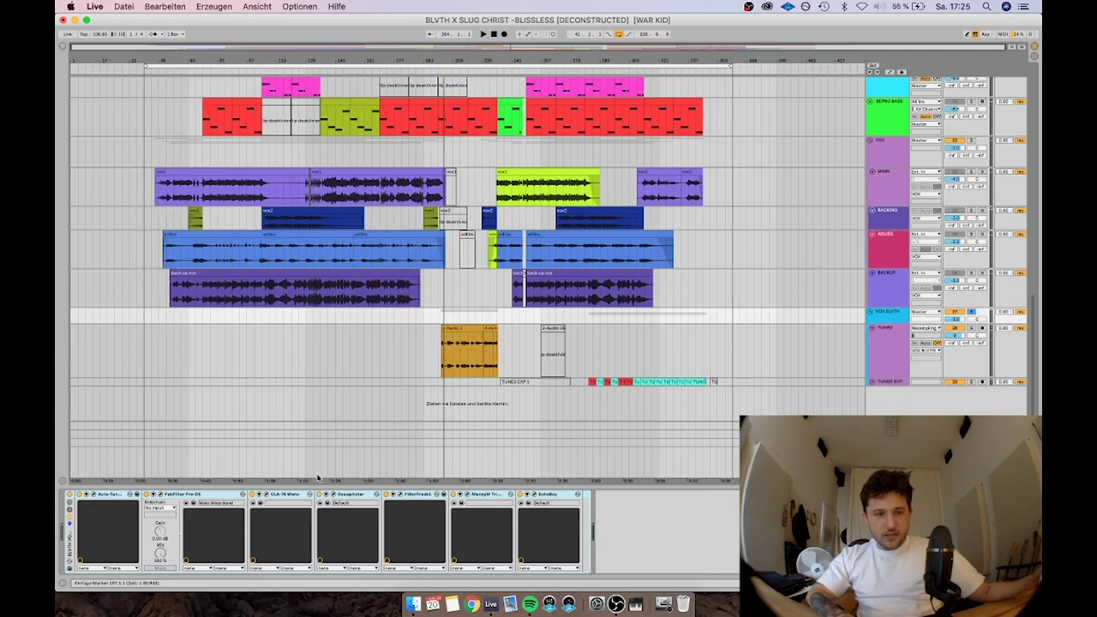
left_click(267, 496)
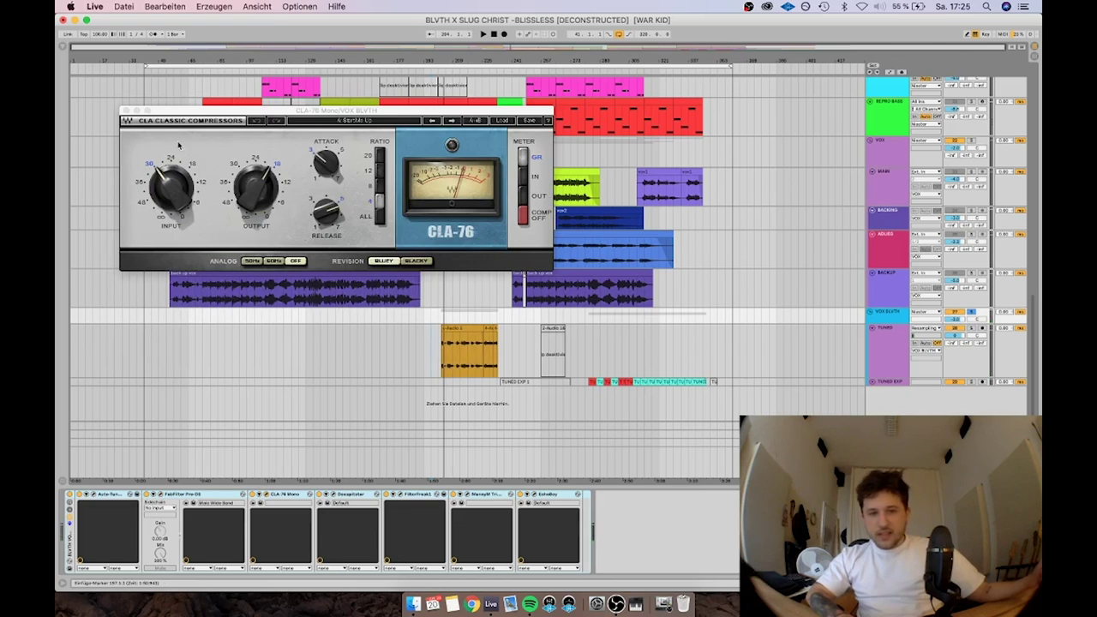
left_click(125, 111)
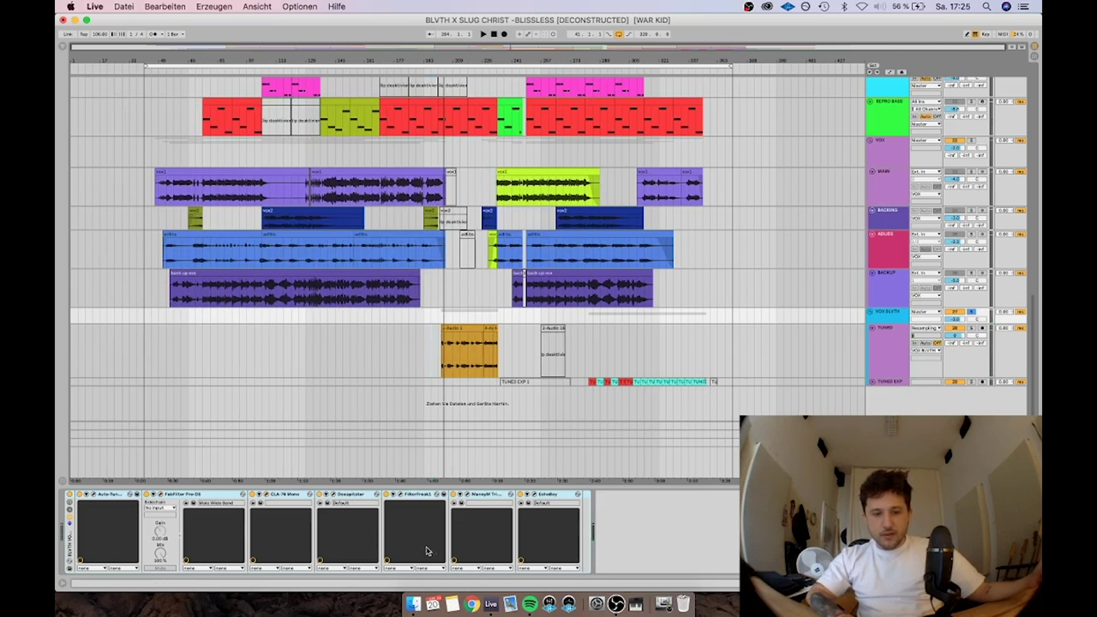
View the Decapitator, FilterFreak1 and MannyM TripleD plug-ins on the VOX BLVTH group, closing each window.
left_click(334, 498)
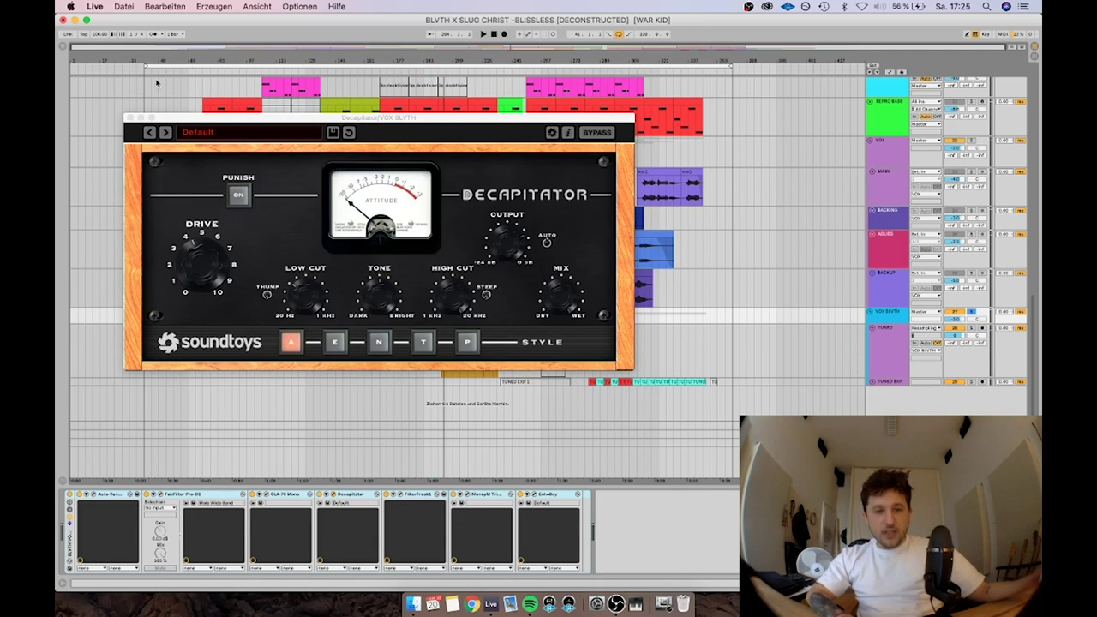
left_click(130, 117)
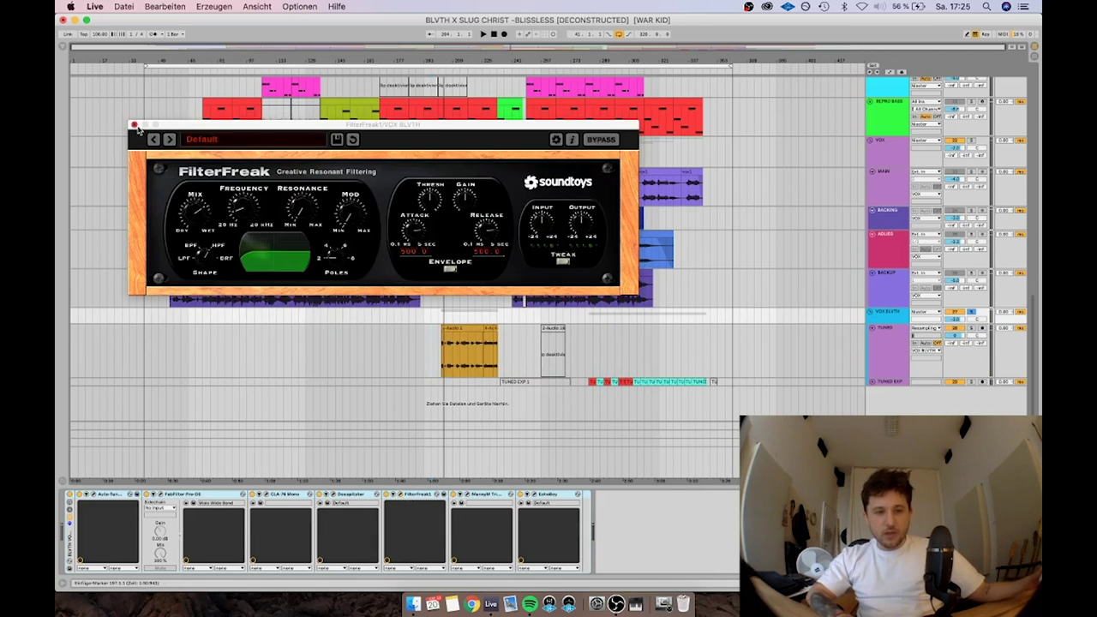
left_click(135, 126)
left_click(466, 497)
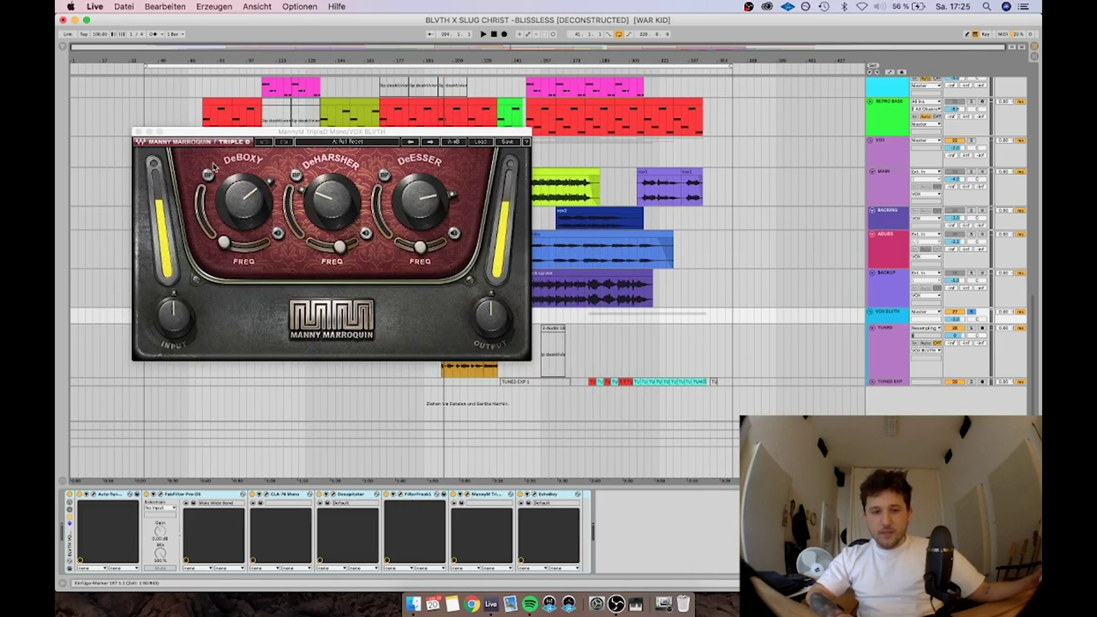
left_click(137, 132)
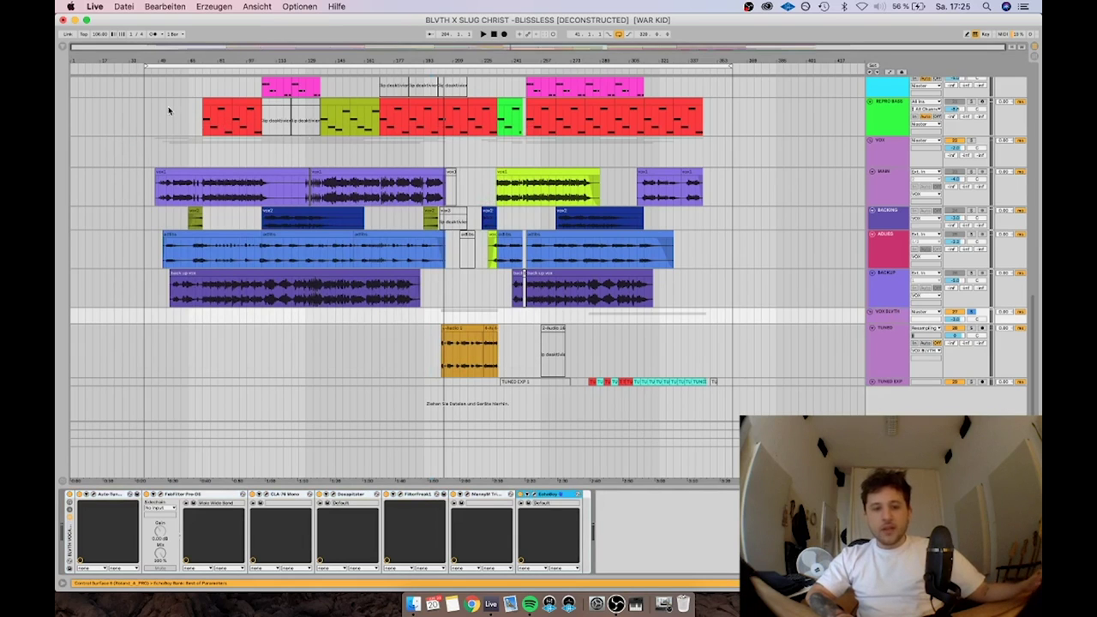
Check the device views of the TUNED track and of the lane holding the Glue Compressor and FabFilter plug-in.
left_click(897, 364)
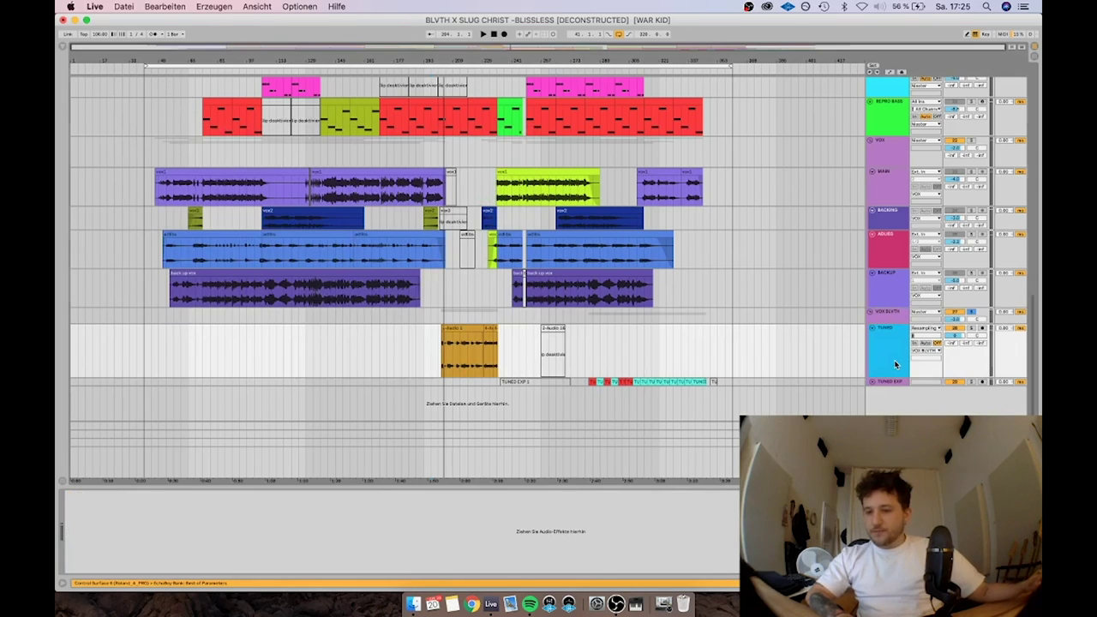
left_click(390, 381)
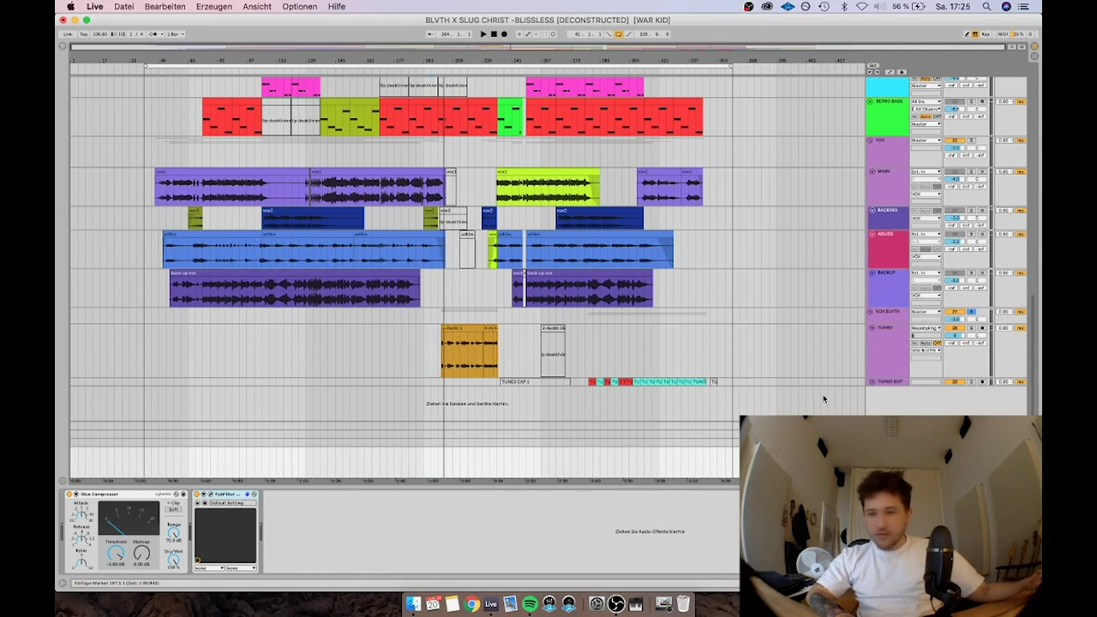
left_click(212, 498)
left_click(890, 365)
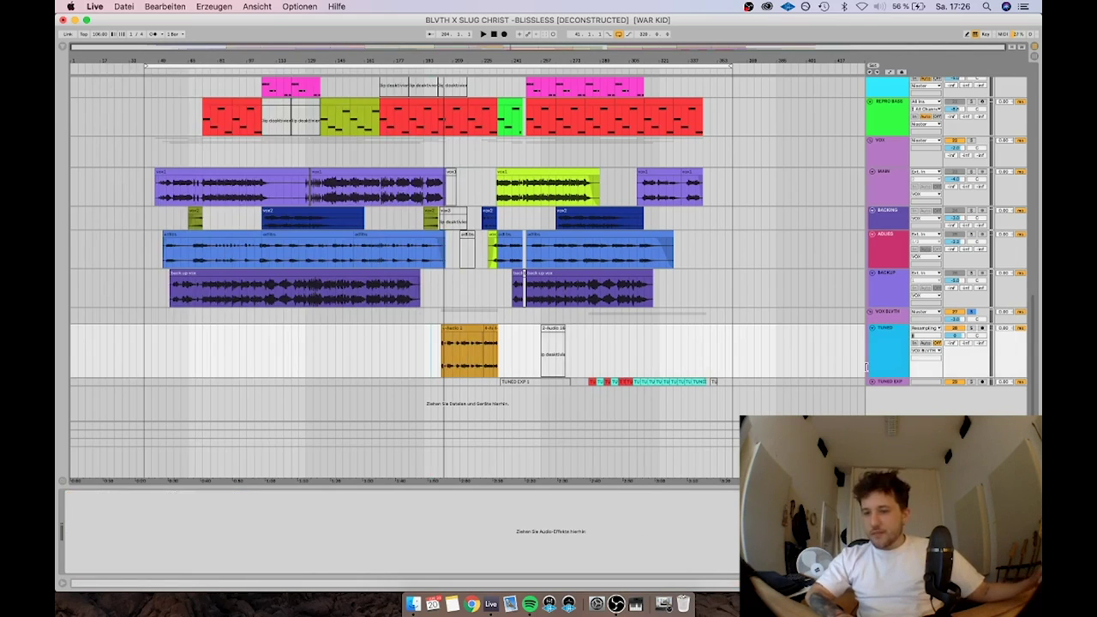
Solo the SAMPLES group, show its OTT and FabFilter Pro-Q devices, and replay it from around bar 121.
scroll(440, 146, "up", 10)
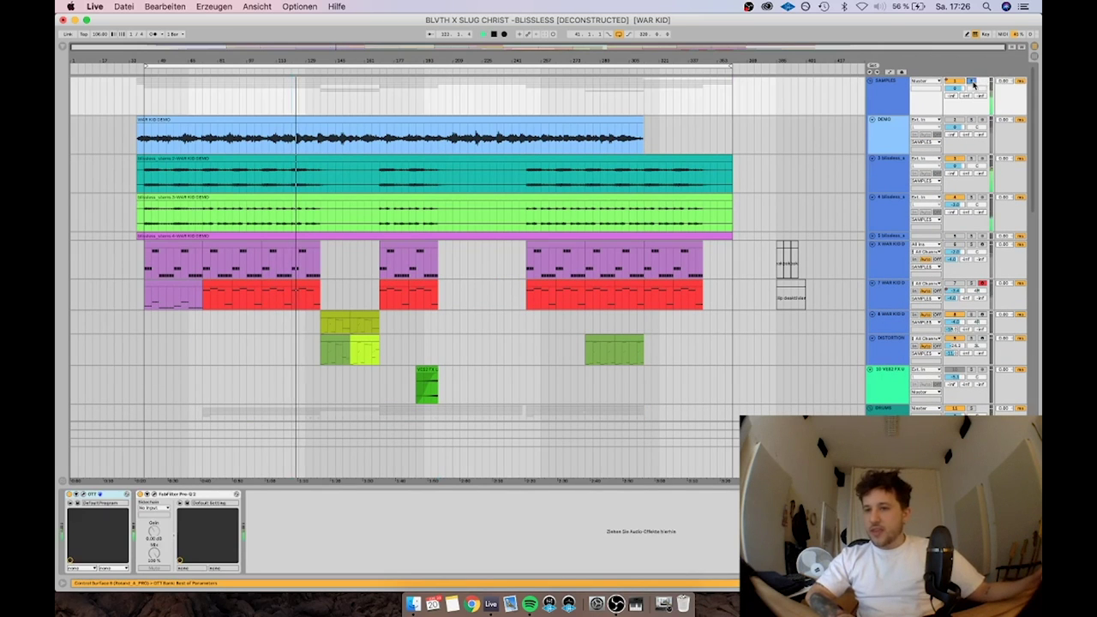
key("space")
left_click(874, 99)
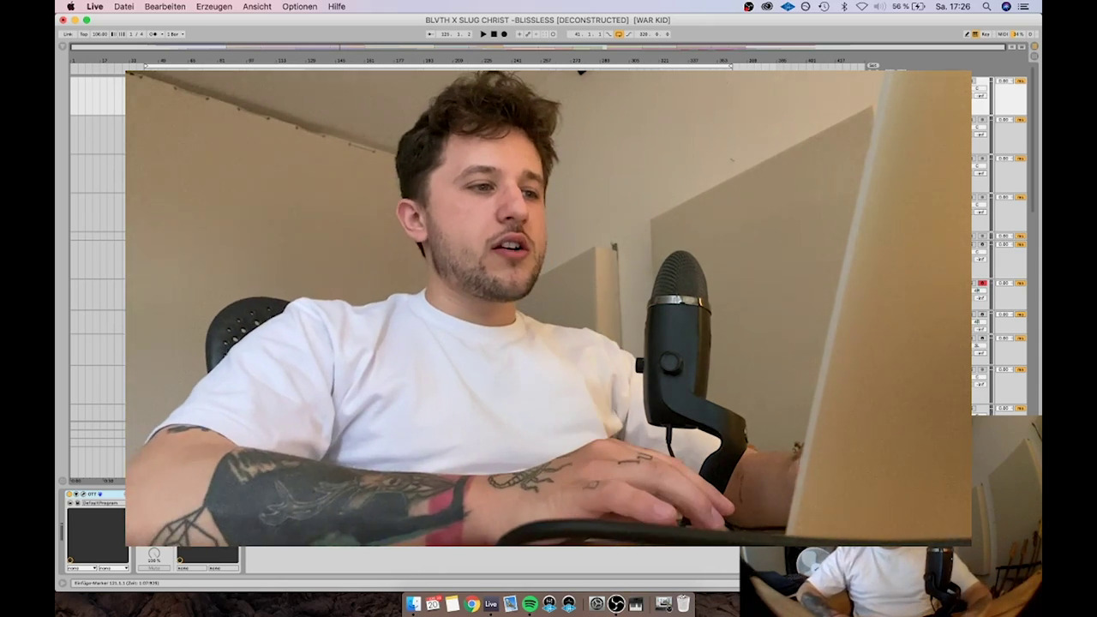
key("space")
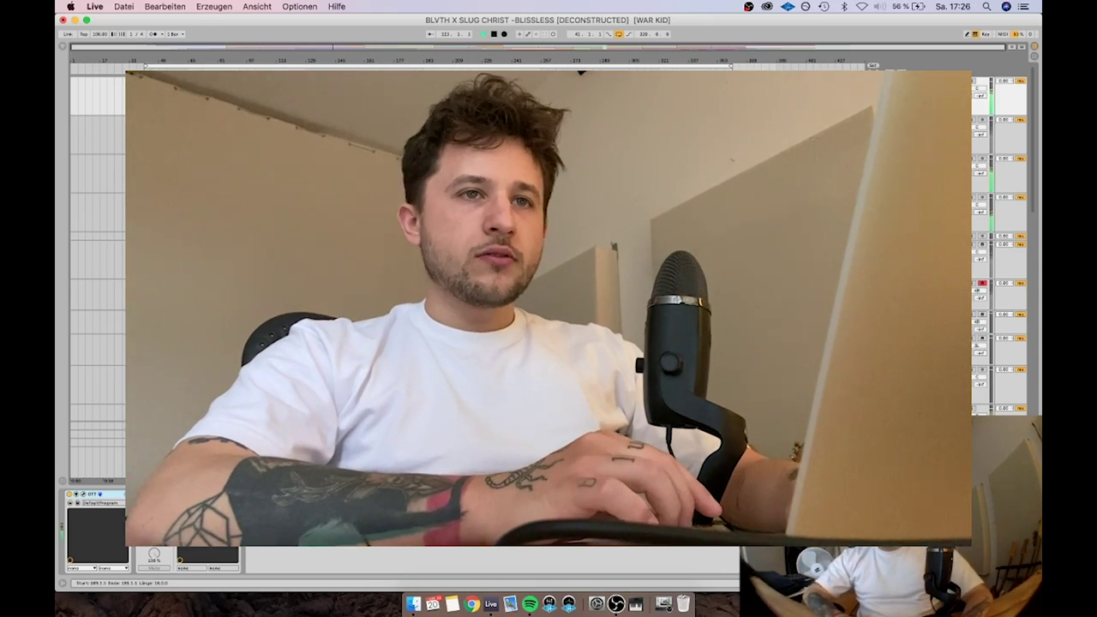